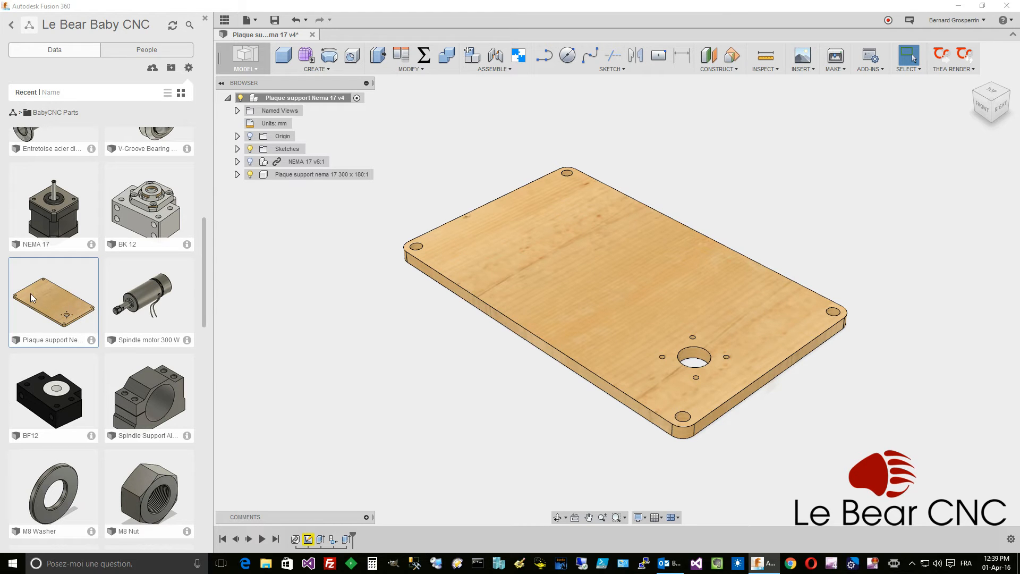
- Promote version v1 of Plaque support Nema 17 to the latest version and check its version history
{"action": "left_click", "coordinate": [92, 341]}
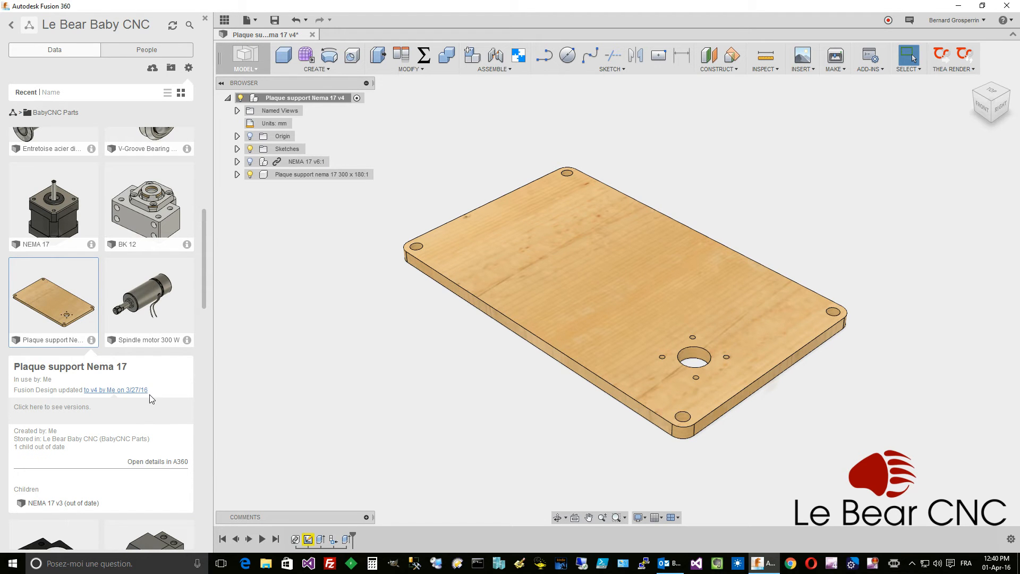
{"action": "left_click", "coordinate": [76, 409]}
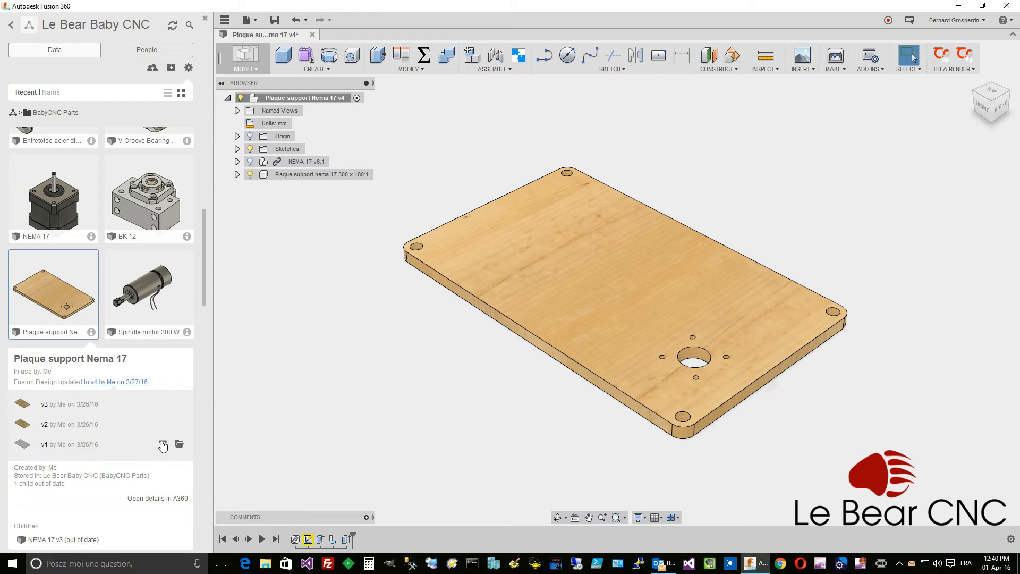
{"action": "left_click", "coordinate": [162, 444]}
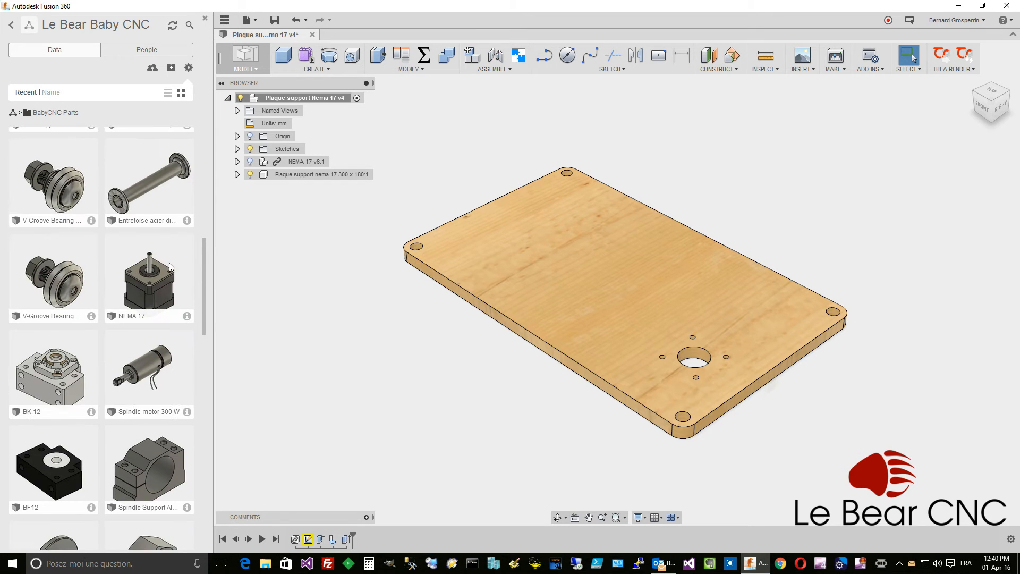
{"action": "left_click_drag", "start_coordinate": [203, 249], "coordinate": [223, 168]}
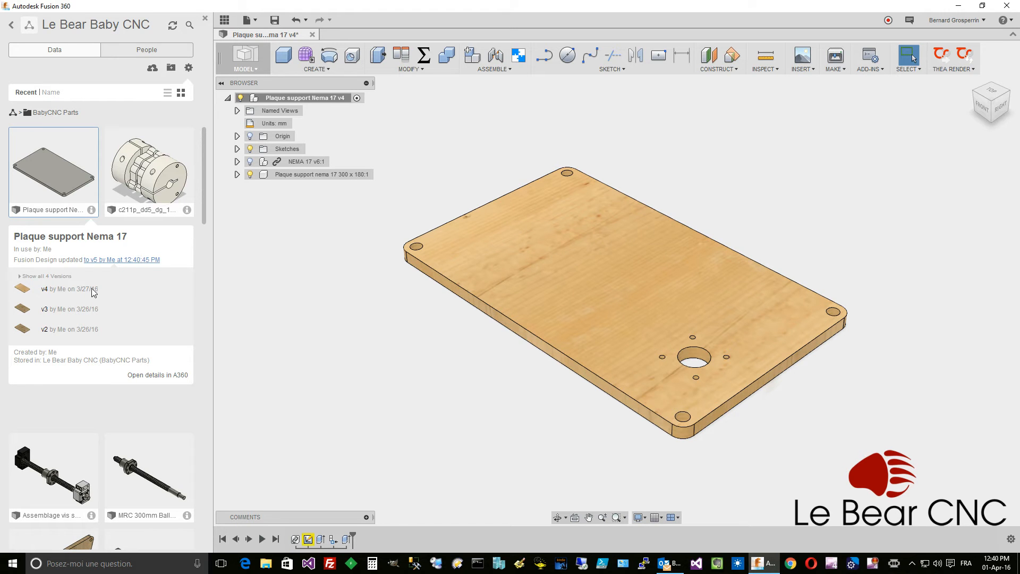
{"action": "mouse_move", "coordinate": [96, 334]}
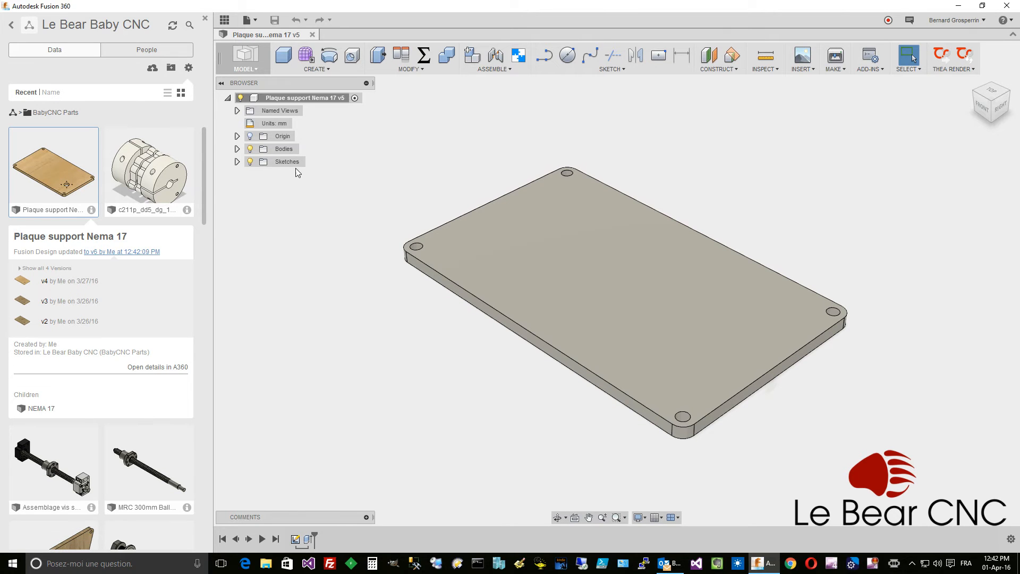
- Create a component from the plate's body and assign it the MDF Medium Density Fiberboard physical material from the Wood category
{"action": "right_click", "coordinate": [283, 150]}
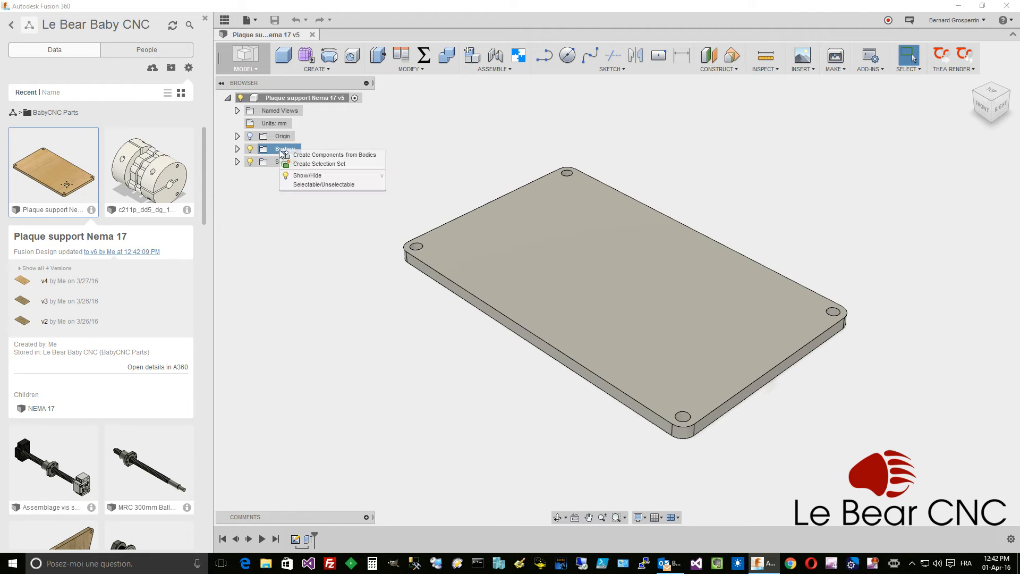
{"action": "left_click", "coordinate": [310, 155]}
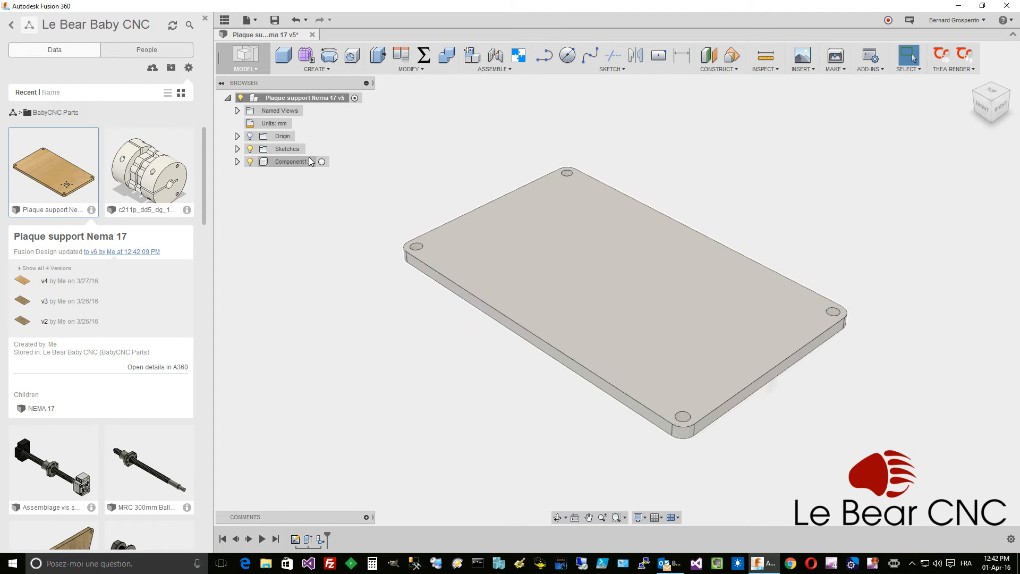
{"action": "right_click", "coordinate": [298, 161]}
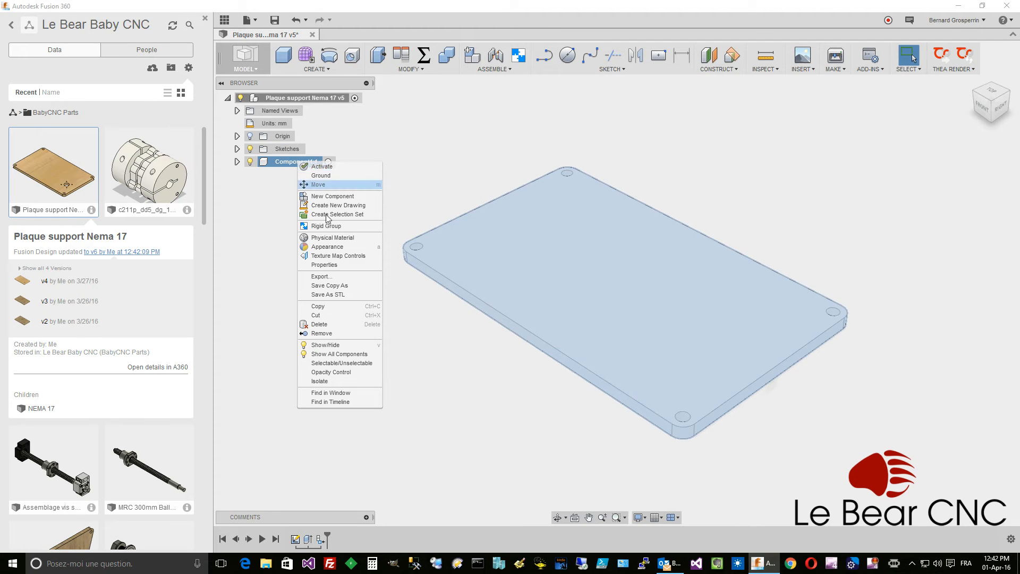
{"action": "left_click", "coordinate": [332, 240]}
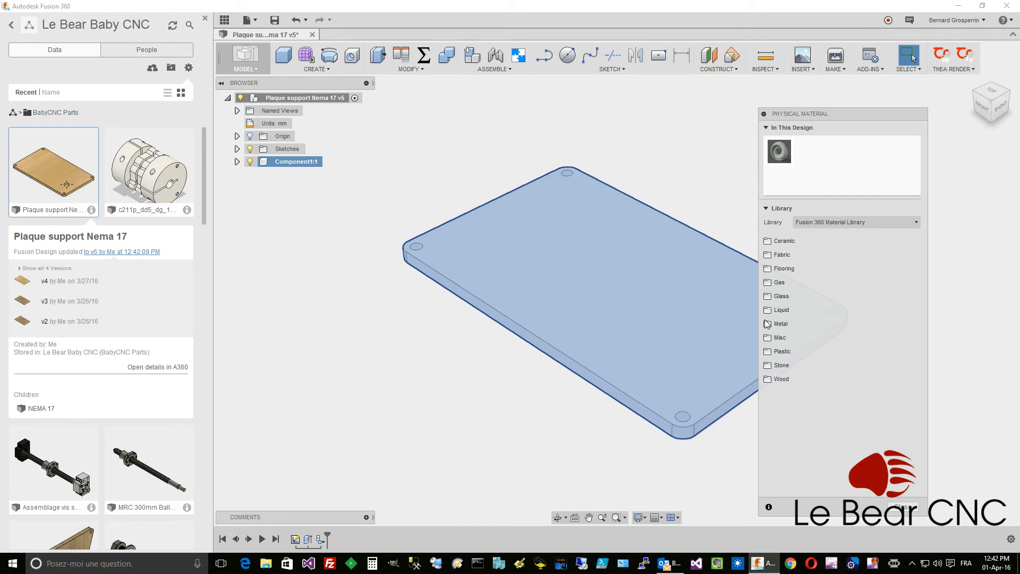
{"action": "left_click", "coordinate": [771, 378]}
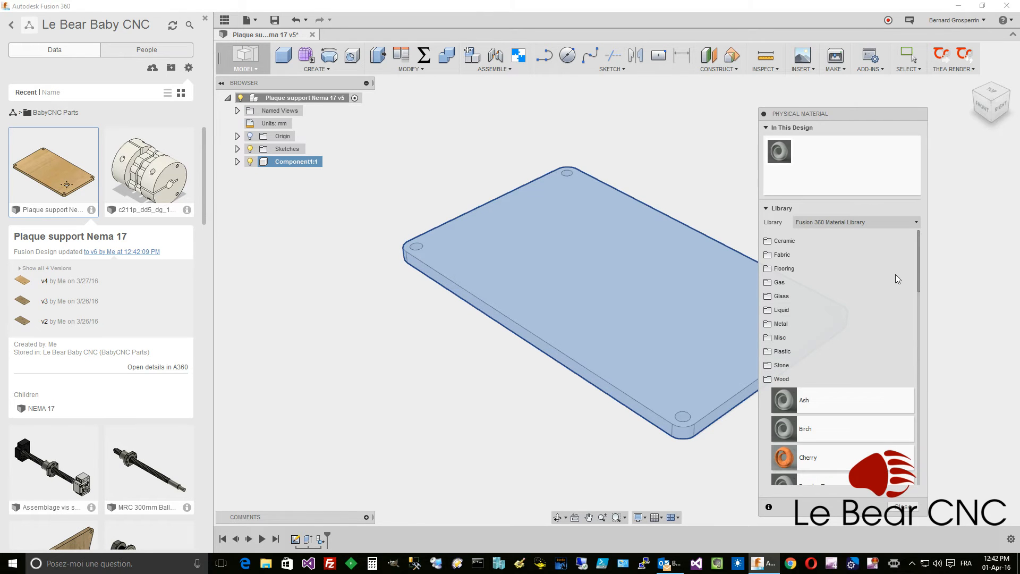
{"action": "left_click_drag", "start_coordinate": [919, 282], "coordinate": [706, 322]}
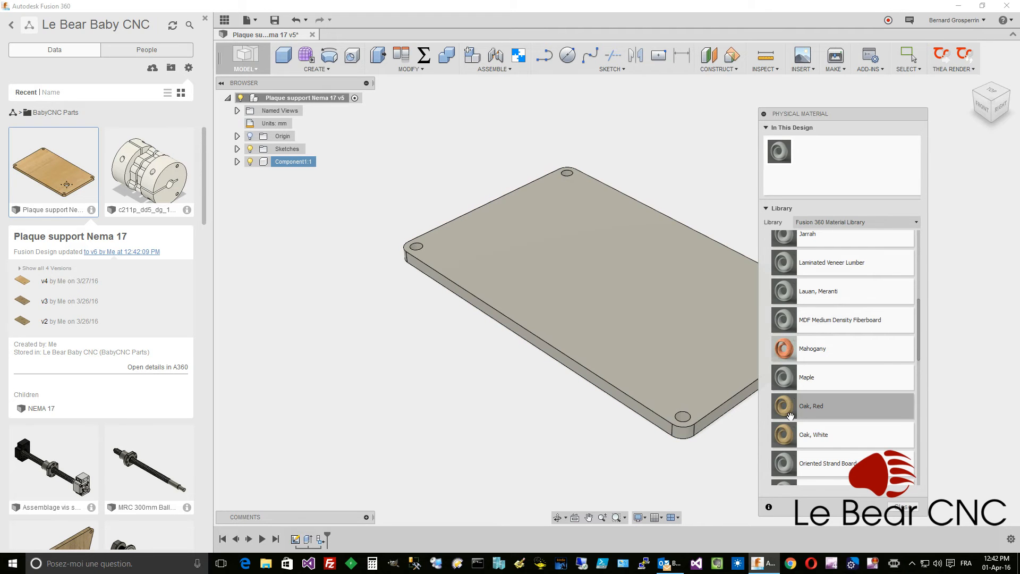
{"action": "left_click", "coordinate": [904, 508]}
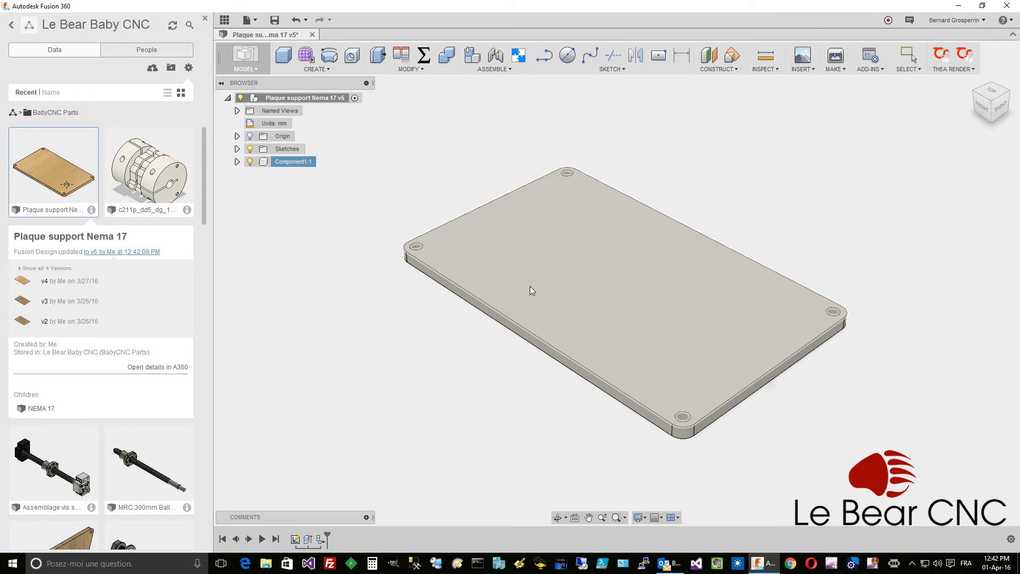
- Apply the MDF appearance from the Favorites library to the plate component
{"action": "left_click", "coordinate": [289, 162]}
{"action": "right_click", "coordinate": [289, 164]}
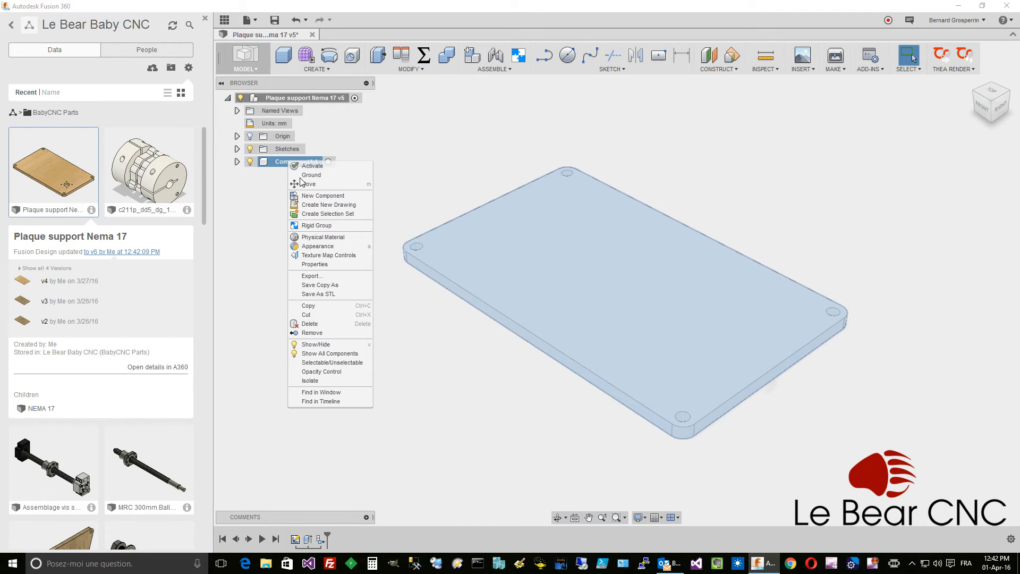
{"action": "left_click", "coordinate": [315, 247]}
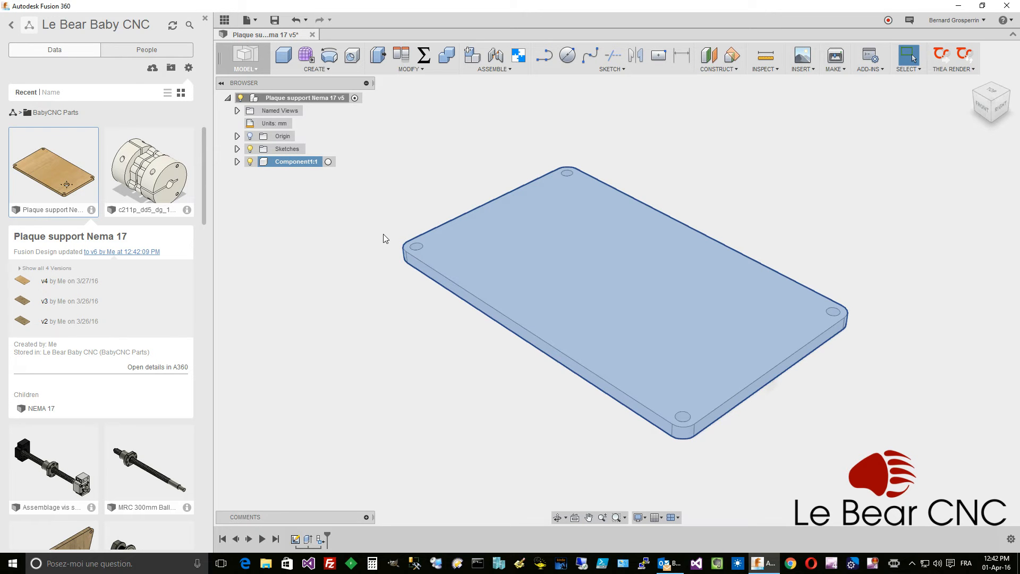
{"action": "key", "text": "a"}
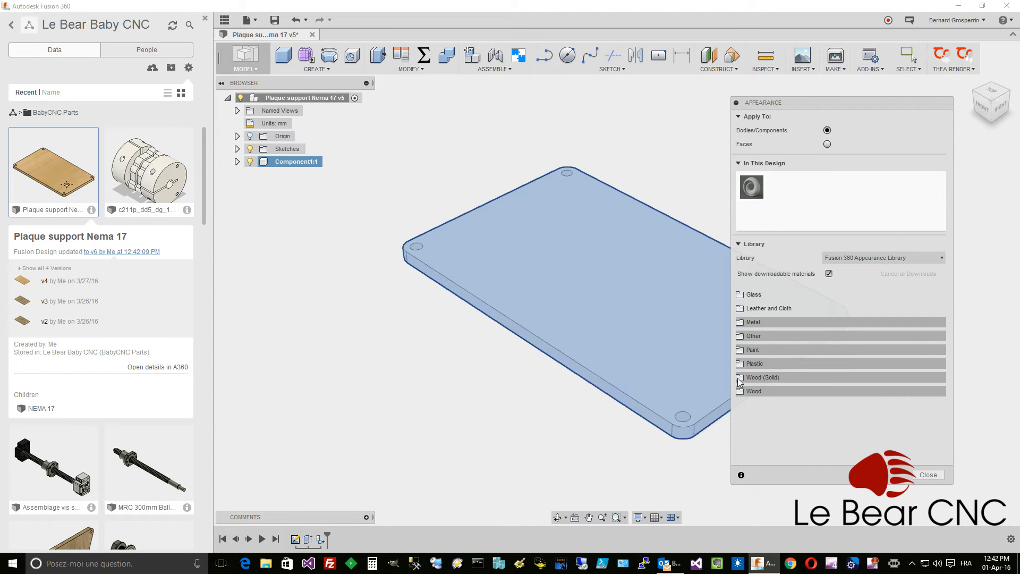
{"action": "left_click", "coordinate": [739, 378]}
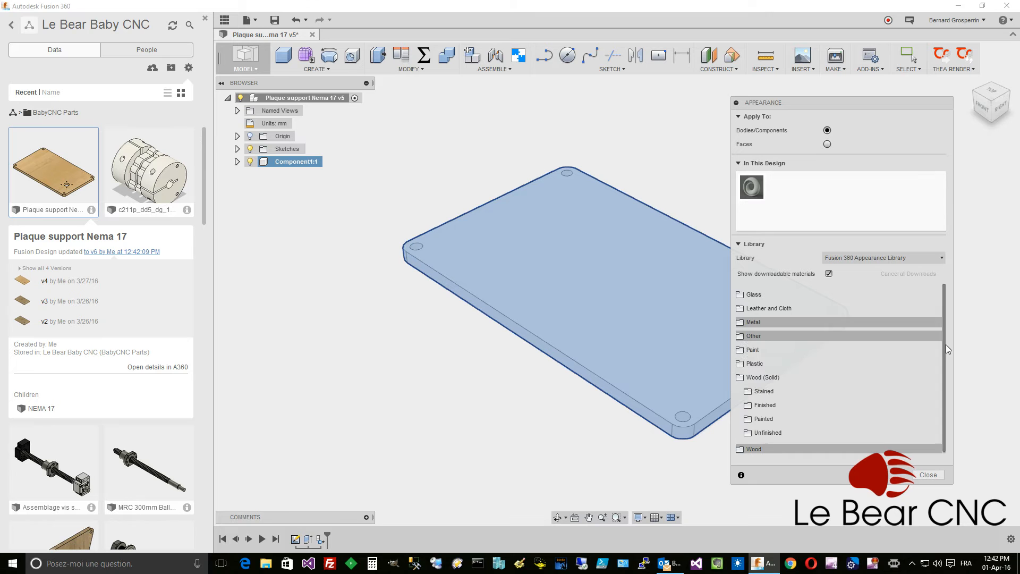
{"action": "left_click", "coordinate": [942, 259]}
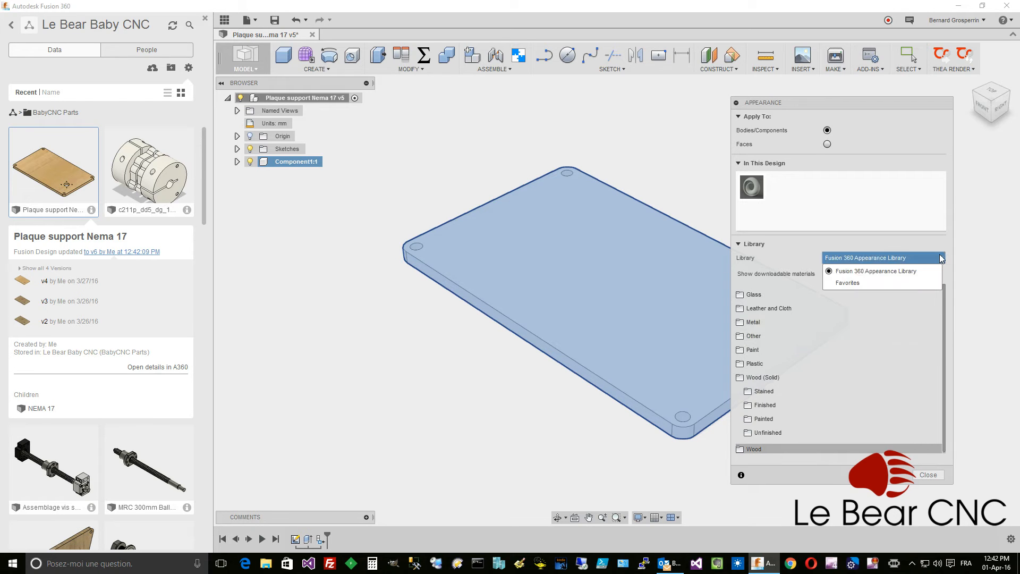
{"action": "left_click", "coordinate": [901, 283]}
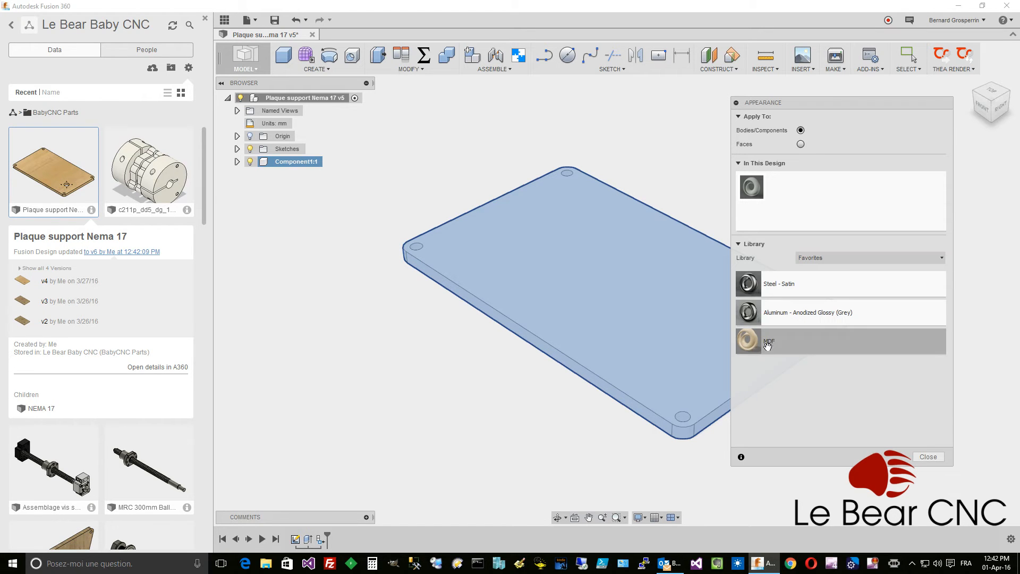
{"action": "left_click_drag", "start_coordinate": [763, 345], "coordinate": [624, 324]}
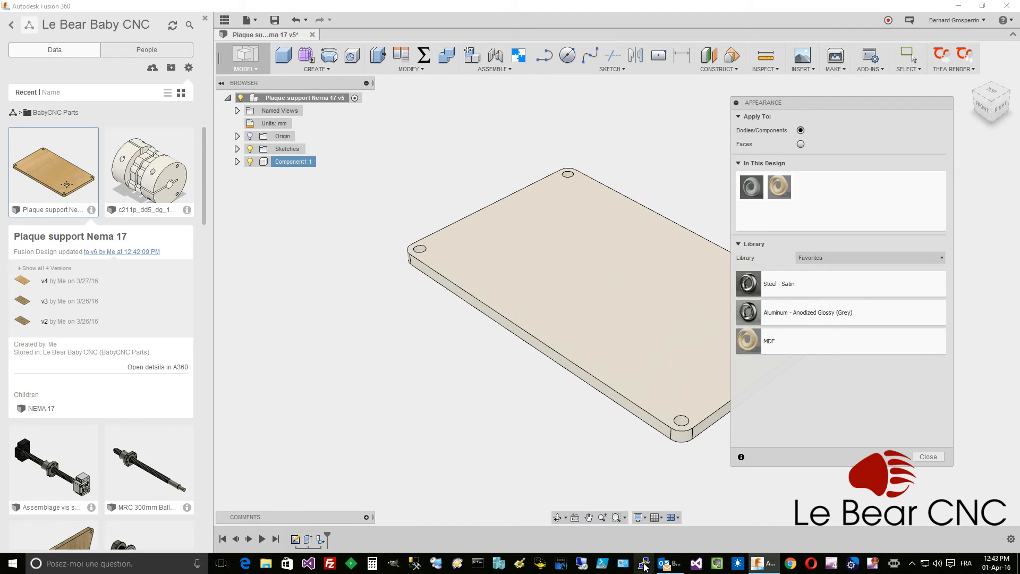
- Download the Pine - Glossy appearance from the finished woods in the Fusion 360 Appearance Library and apply it to the plate
{"action": "left_click", "coordinate": [943, 258]}
{"action": "left_click", "coordinate": [918, 272]}
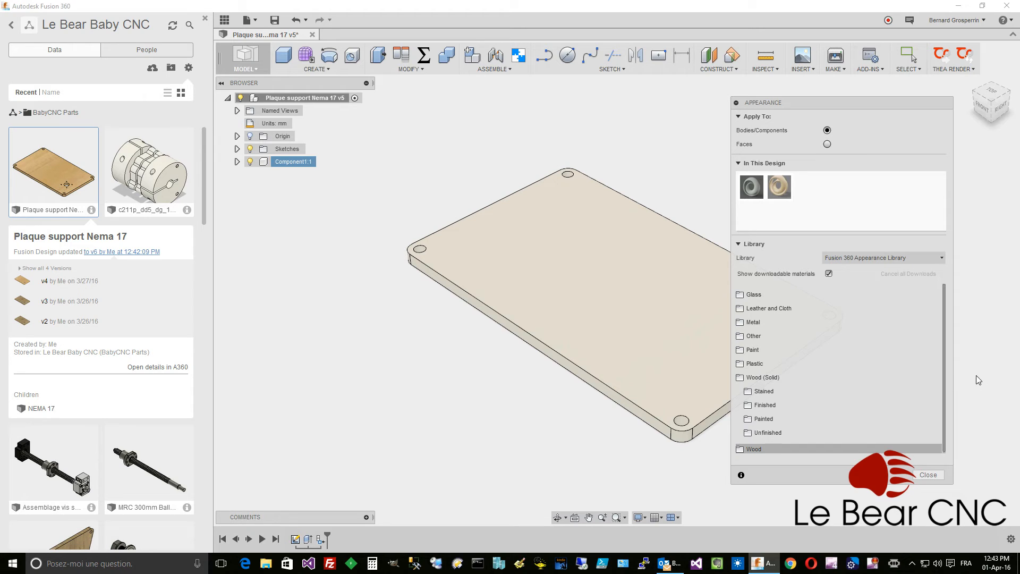
{"action": "left_click", "coordinate": [751, 449]}
{"action": "left_click_drag", "start_coordinate": [943, 400], "coordinate": [939, 463]}
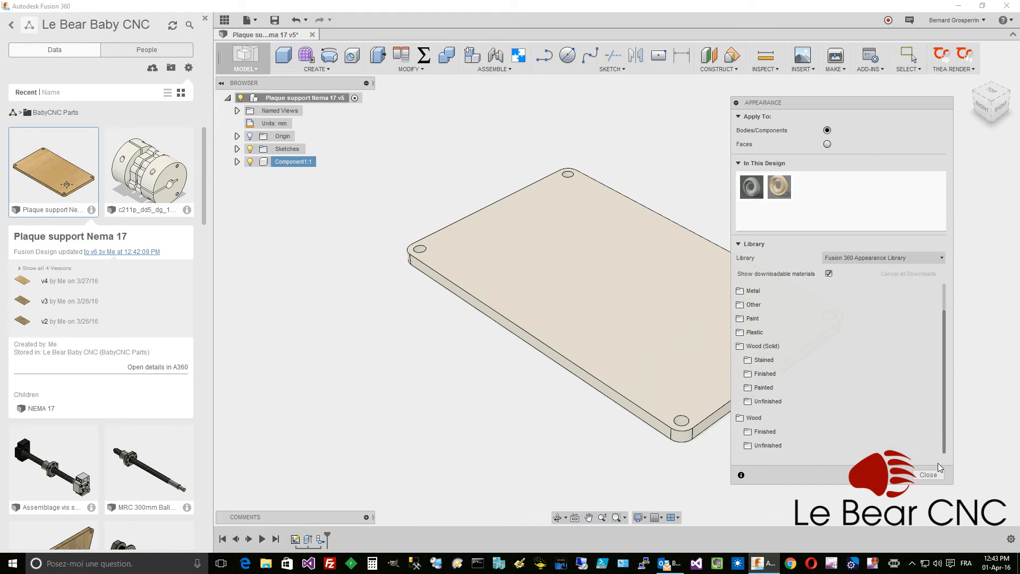
{"action": "left_click", "coordinate": [766, 431]}
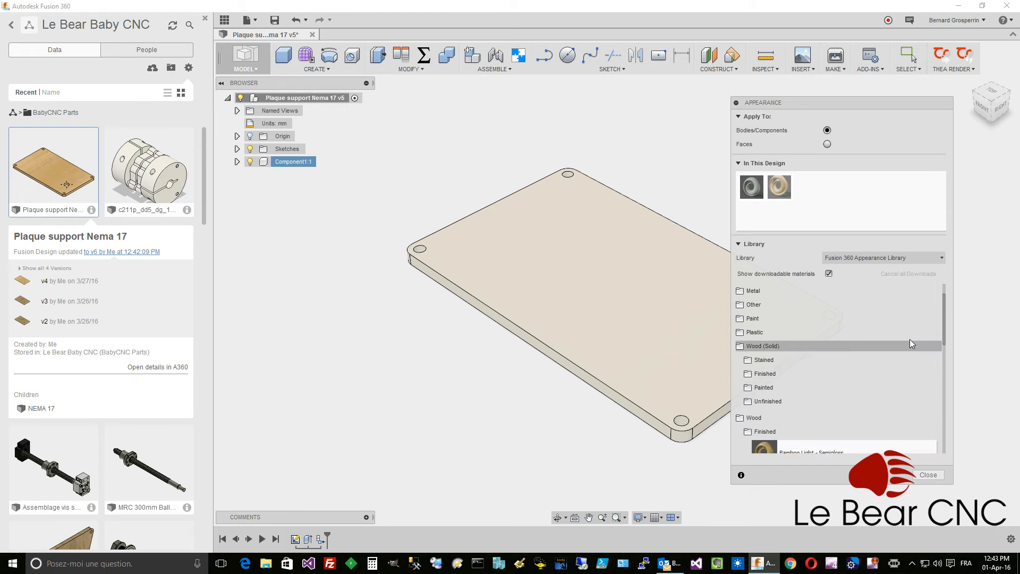
{"action": "left_click_drag", "start_coordinate": [942, 327], "coordinate": [945, 430]}
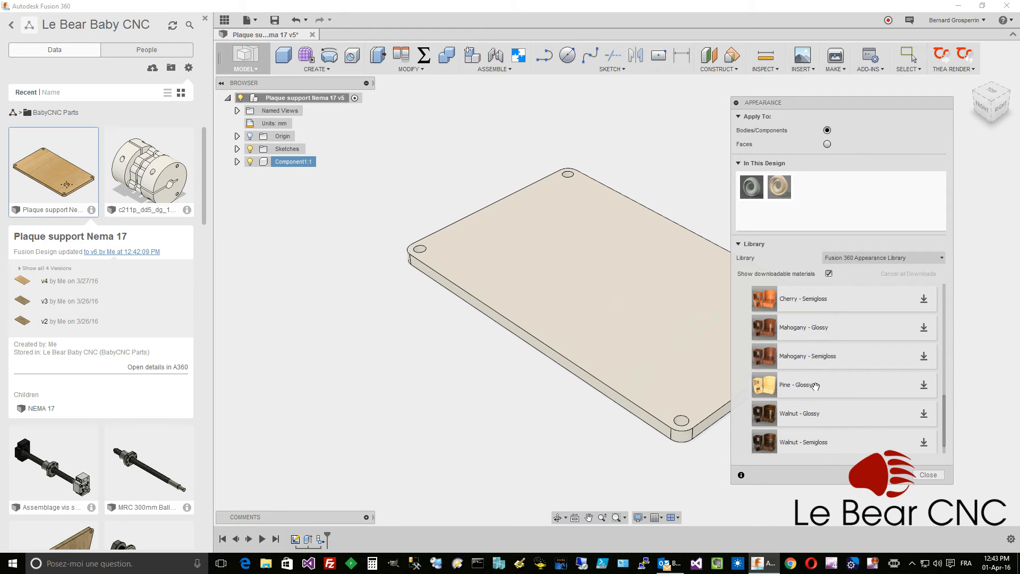
{"action": "left_click", "coordinate": [925, 384]}
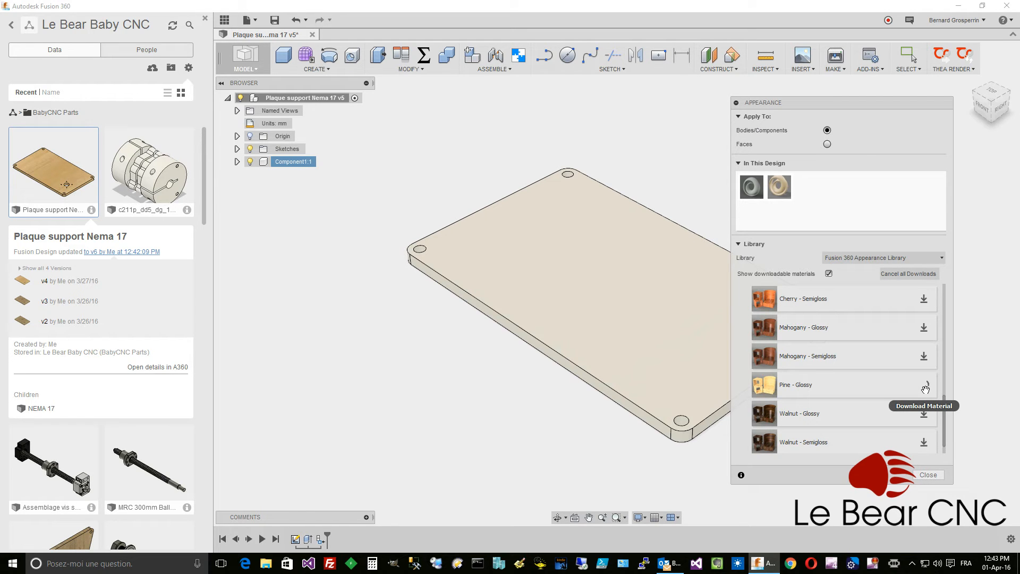
{"action": "left_click_drag", "start_coordinate": [797, 385], "coordinate": [680, 359]}
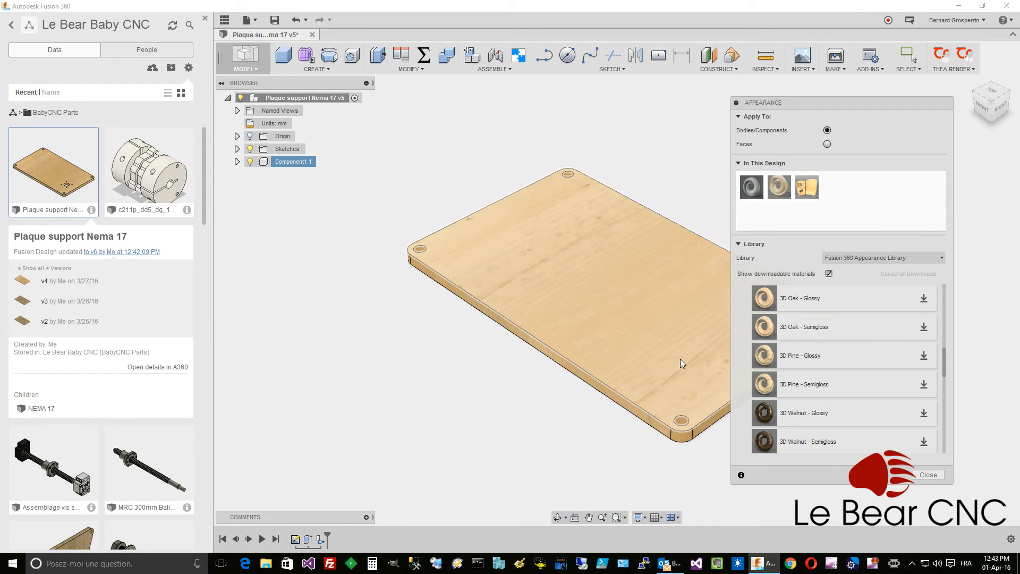
{"action": "left_click", "coordinate": [928, 475]}
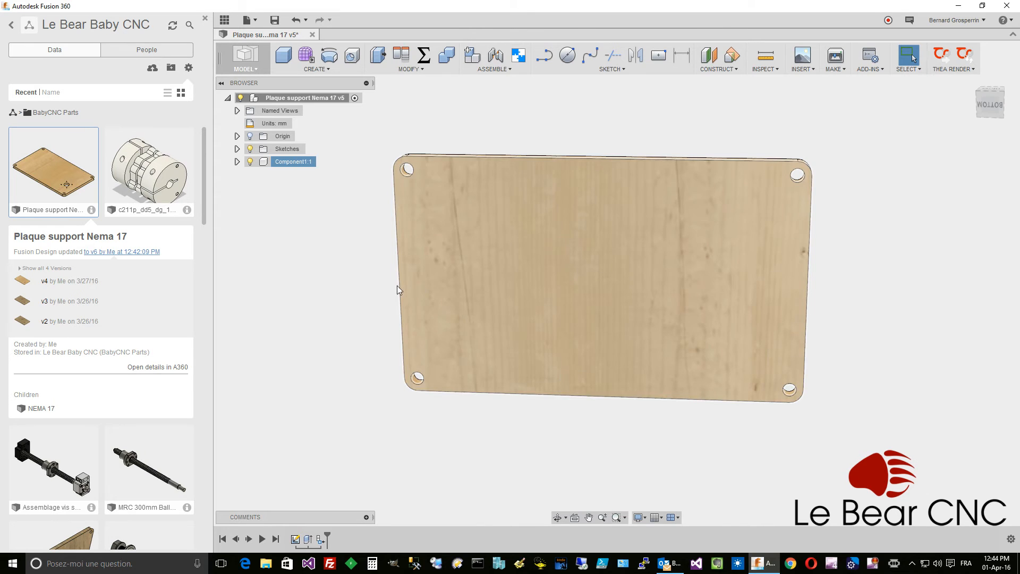
- Insert the NEMA 17 motor from the BabyCNC Parts project into the current design
{"action": "left_click", "coordinate": [91, 210]}
{"action": "scroll", "coordinate": [188, 326], "scroll_direction": "down", "scroll_amount": 8}
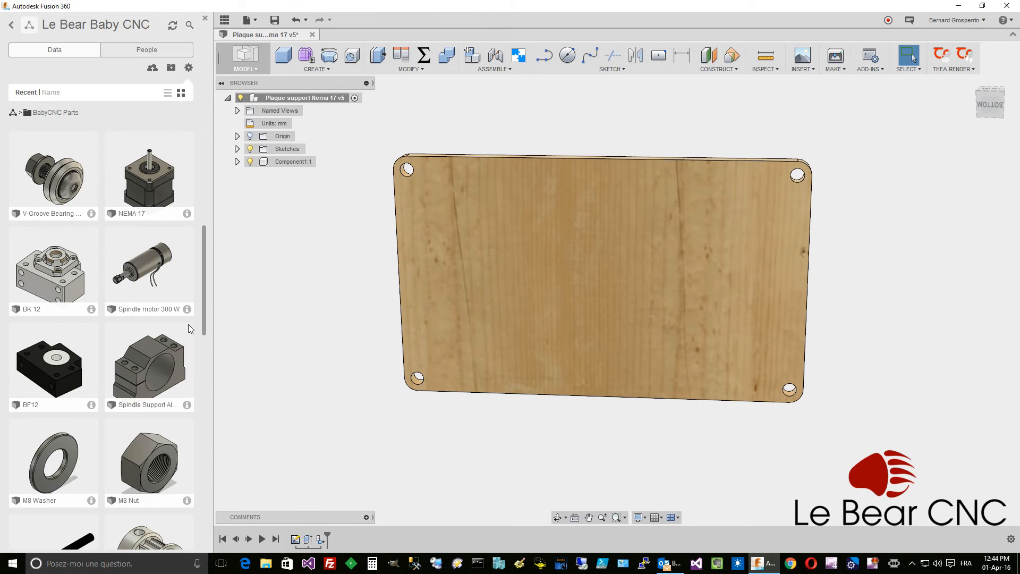
{"action": "right_click", "coordinate": [155, 187]}
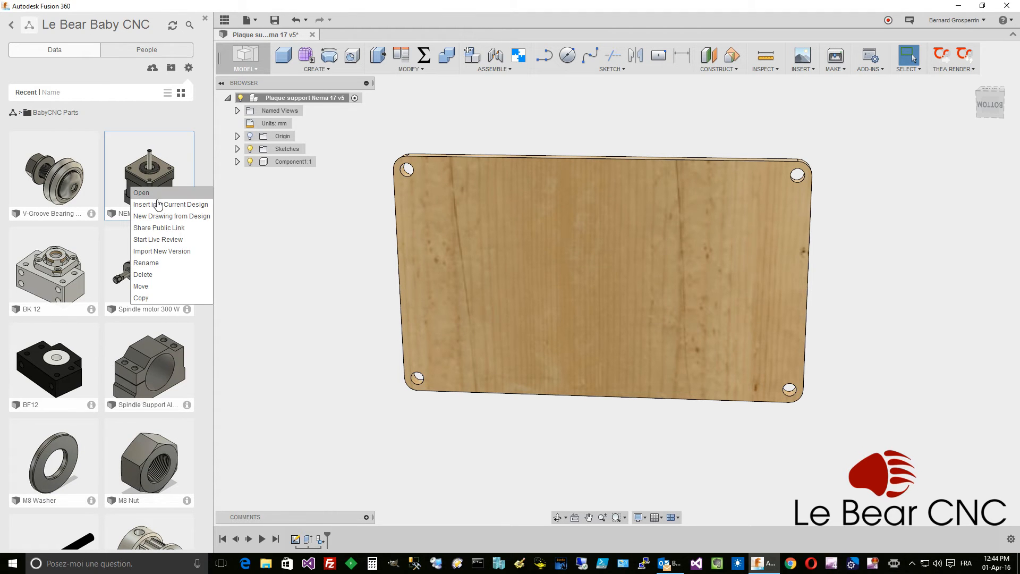
{"action": "left_click", "coordinate": [158, 204]}
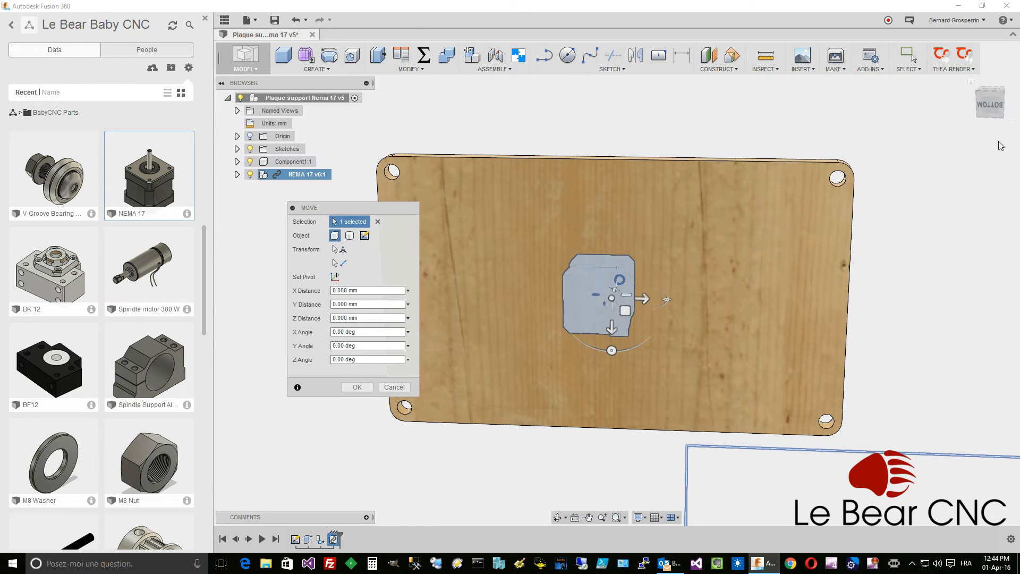
- In the bottom view, move the motor lengthwise toward one end of the plate and about -42.75 mm in Y
{"action": "left_click", "coordinate": [993, 106]}
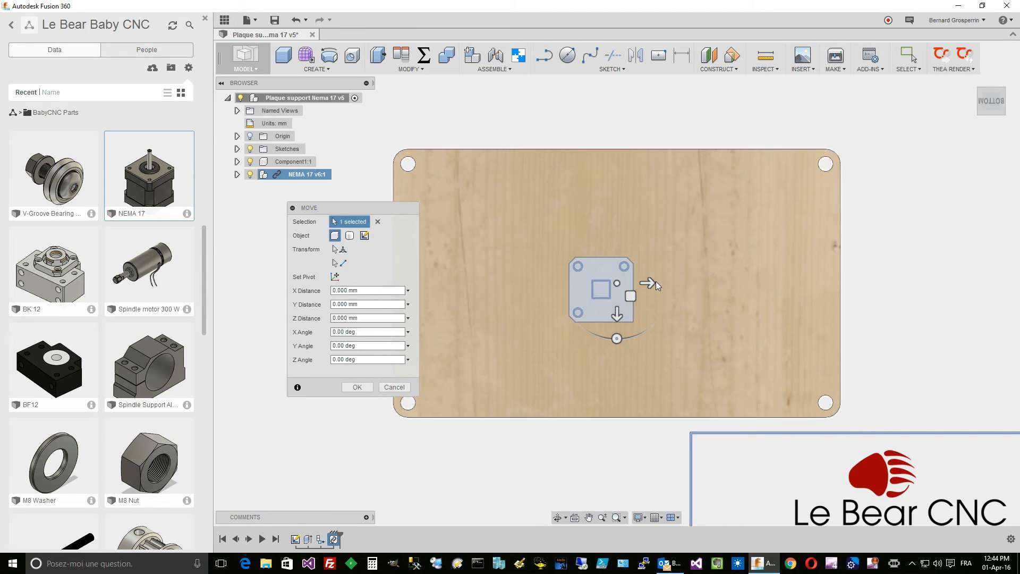
{"action": "left_click_drag", "start_coordinate": [654, 283], "coordinate": [808, 253]}
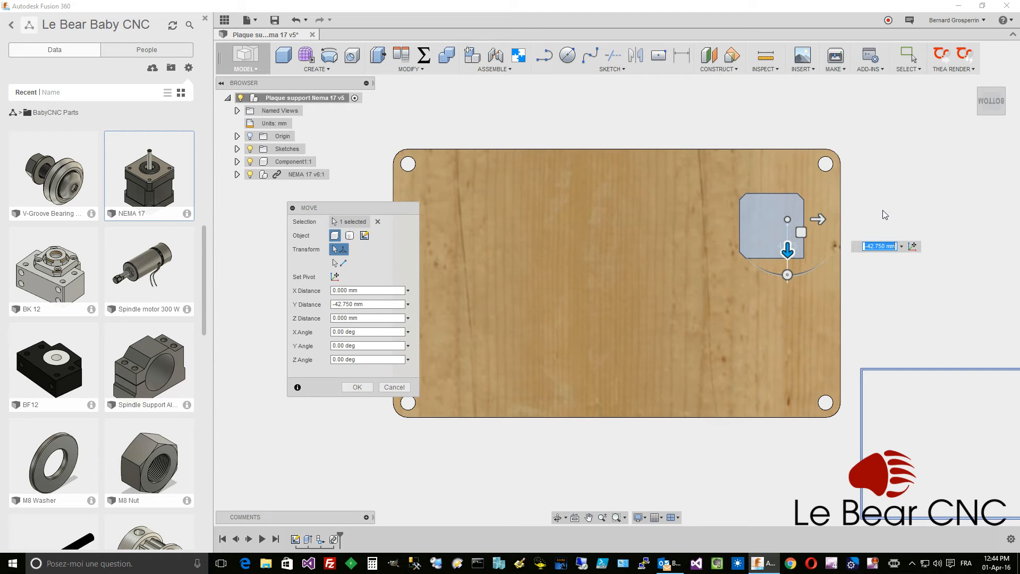
{"action": "key", "text": "Return"}
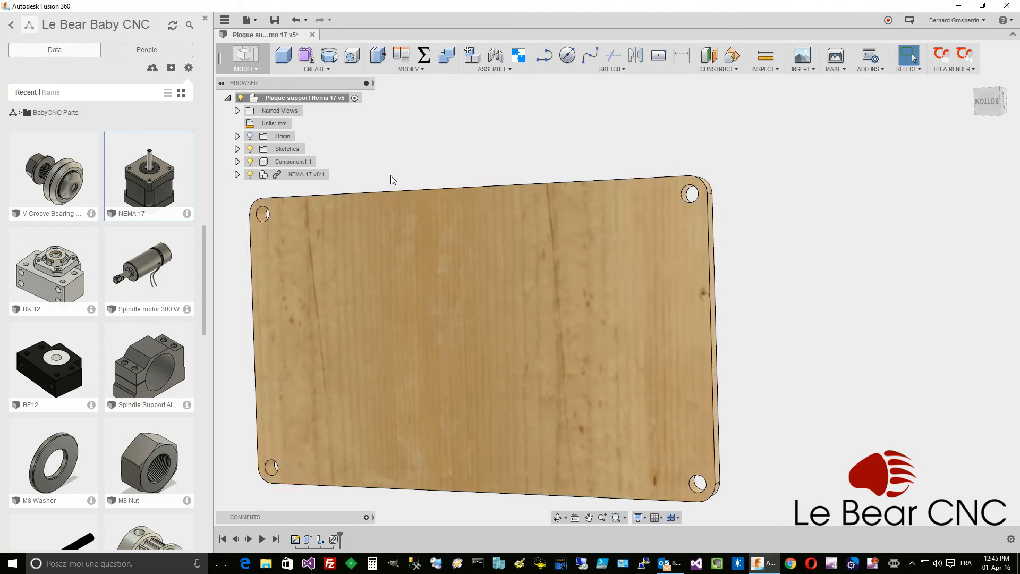
- Move the NEMA 17 motor in the negative Z direction until its body stands clear of the plate
{"action": "right_click", "coordinate": [307, 177]}
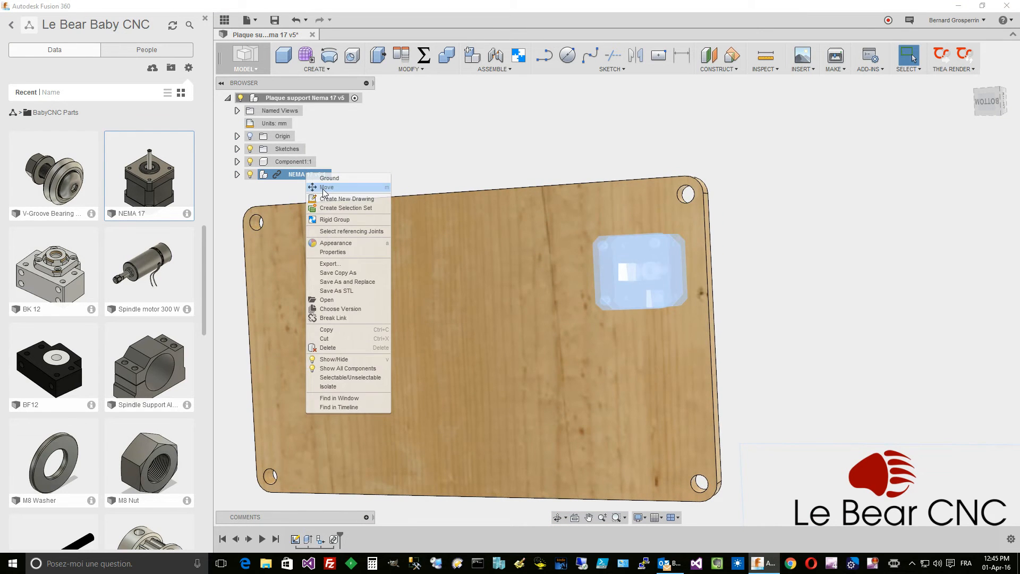
{"action": "left_click", "coordinate": [324, 188]}
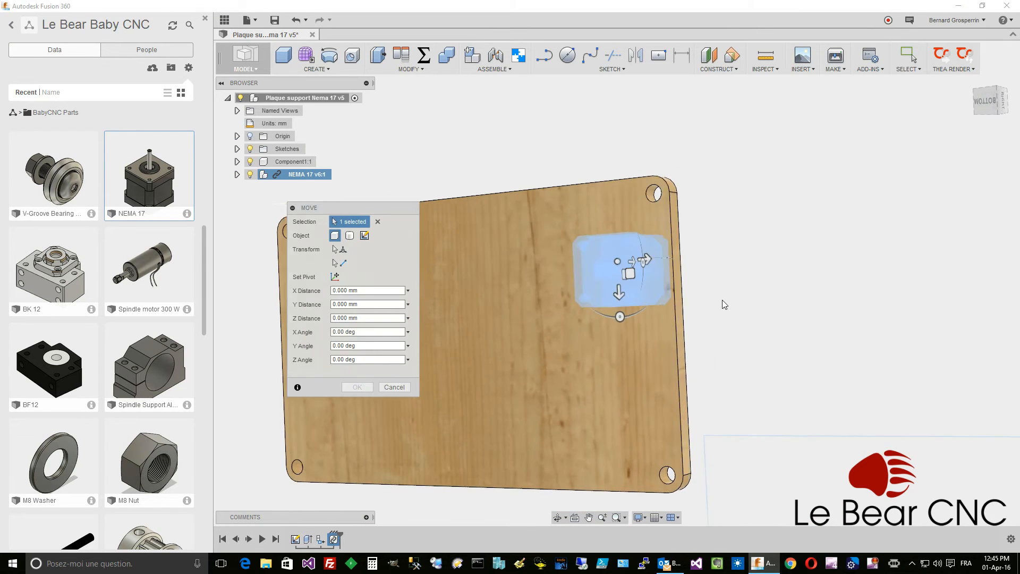
{"action": "left_click_drag", "start_coordinate": [587, 258], "coordinate": [497, 259]}
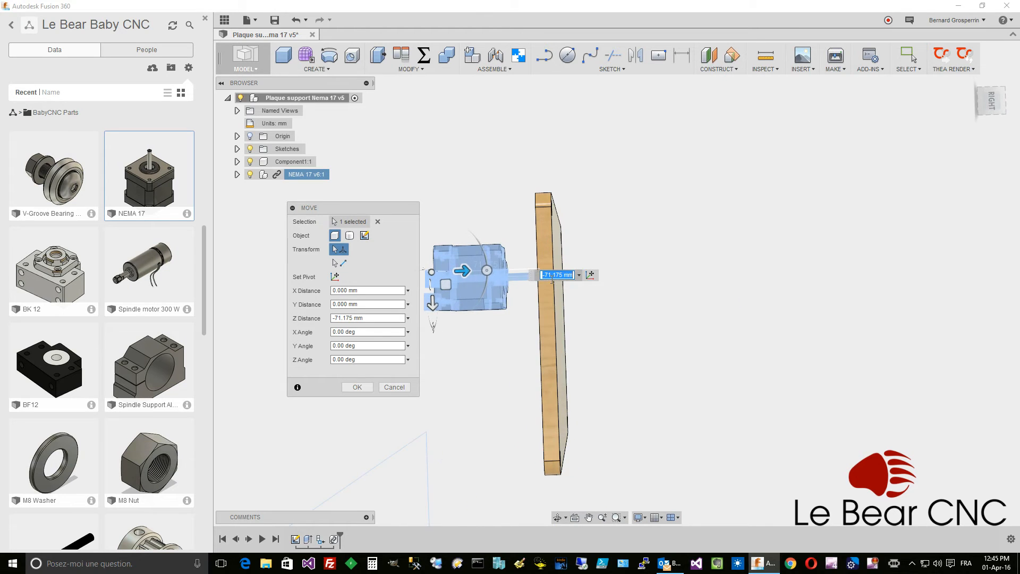
{"action": "left_click_drag", "start_coordinate": [465, 271], "coordinate": [447, 271]}
{"action": "key", "text": "Return"}
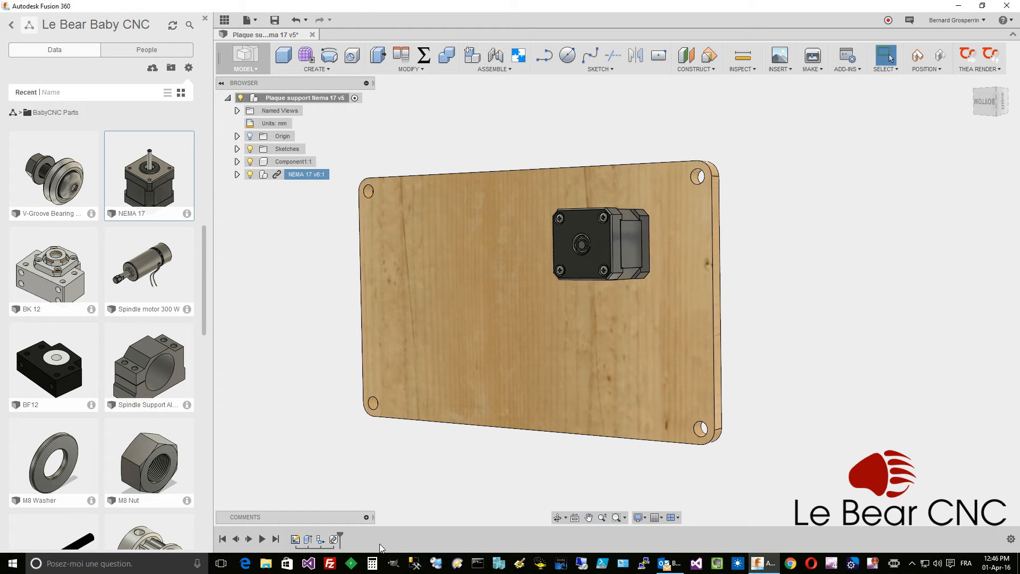
- Reorder the timeline so the NEMA 17 motor insertion comes before Sketch1
{"action": "left_click", "coordinate": [335, 540]}
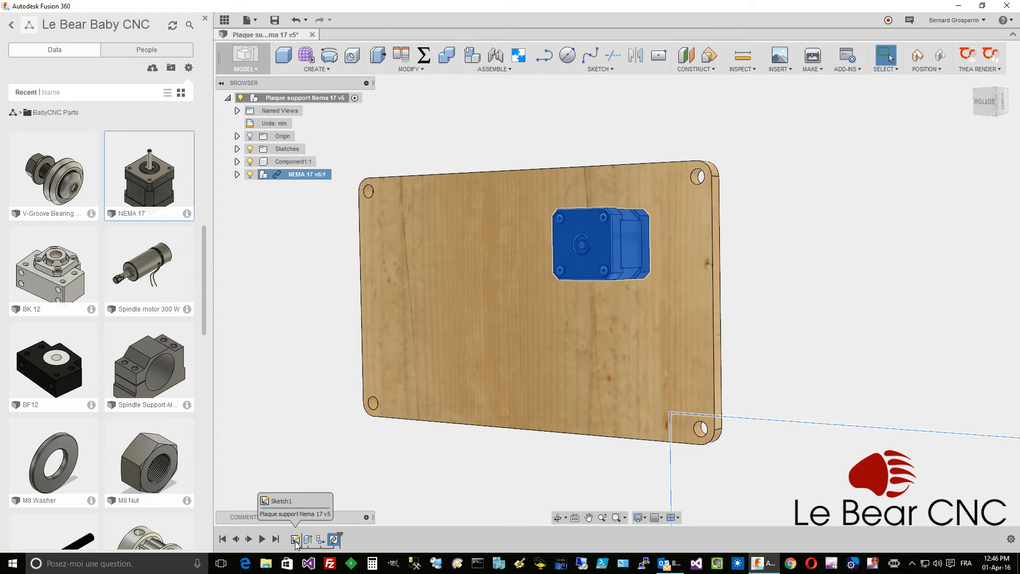
{"action": "left_click_drag", "start_coordinate": [283, 540], "coordinate": [282, 541]}
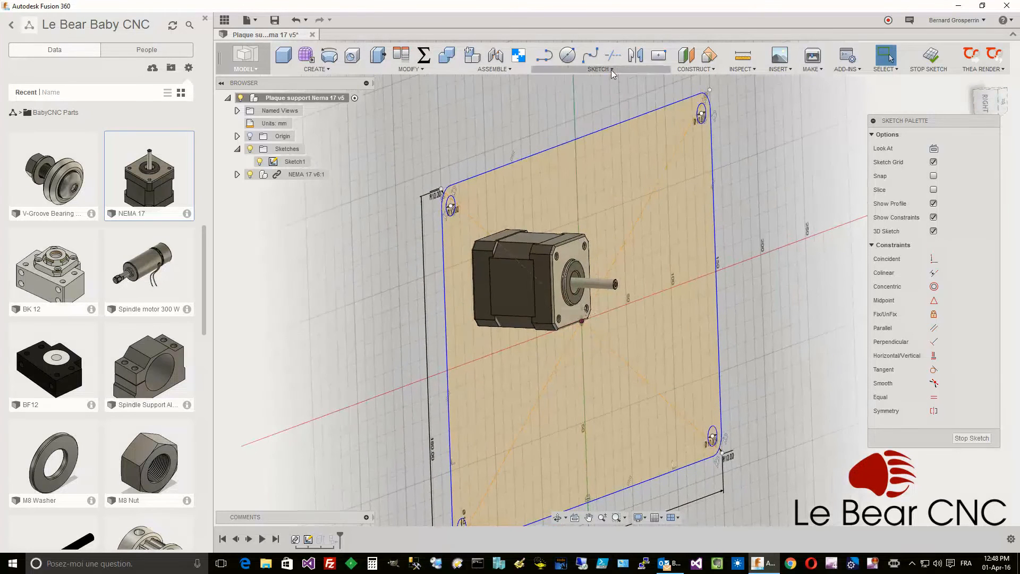
- Project the outline and holes of the motor's shaft-side face into the plate's Sketch1, and hide the motor component
{"action": "left_click", "coordinate": [611, 71]}
{"action": "mouse_move", "coordinate": [586, 332]}
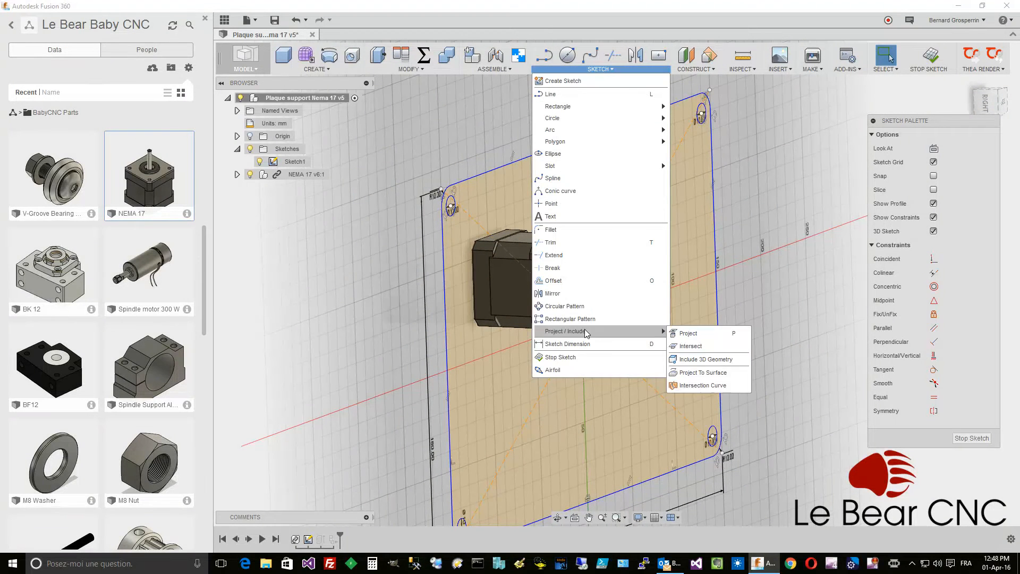
{"action": "left_click", "coordinate": [687, 333]}
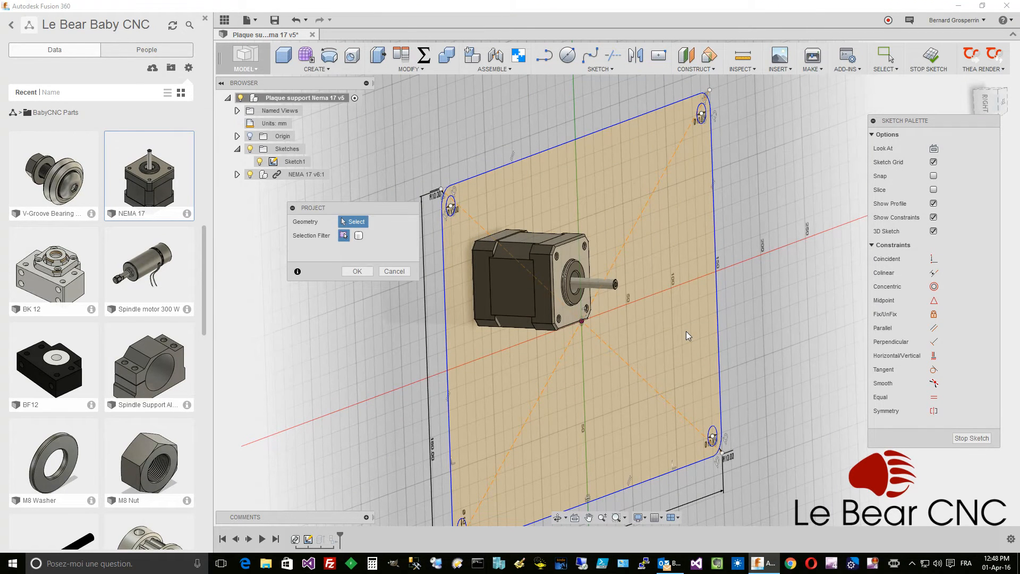
{"action": "left_click", "coordinate": [558, 286]}
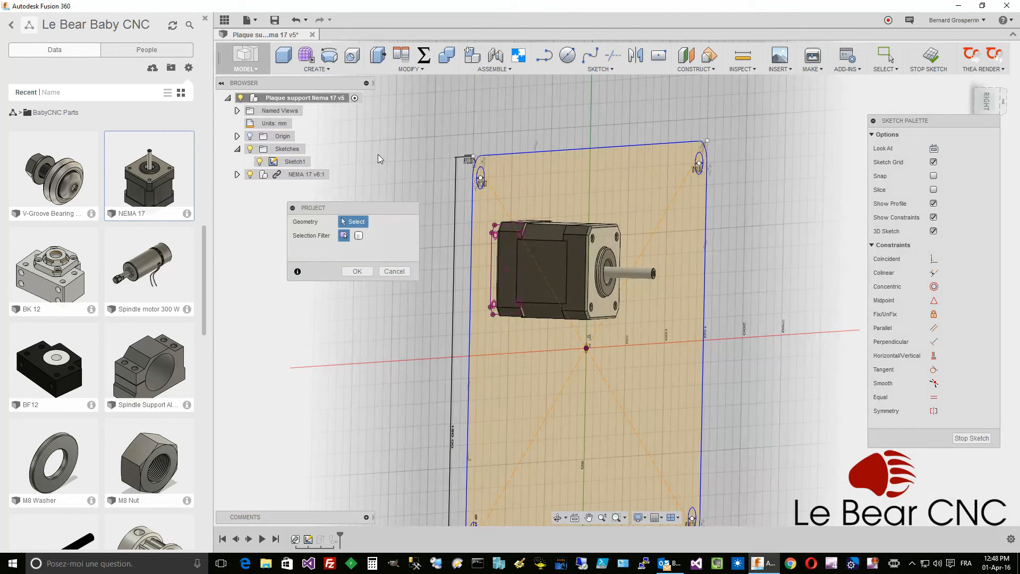
{"action": "left_click", "coordinate": [365, 270]}
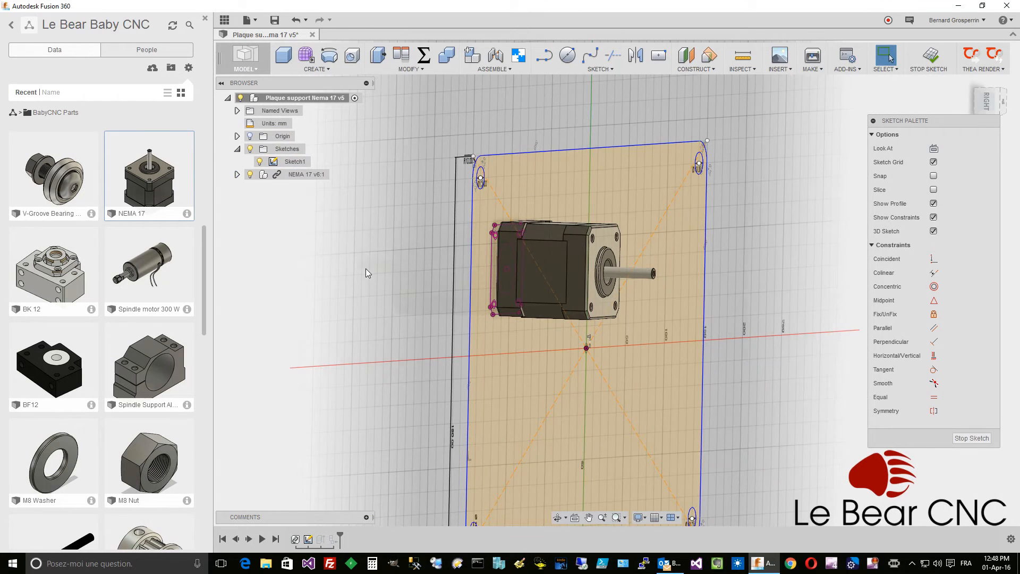
{"action": "left_click", "coordinate": [250, 175]}
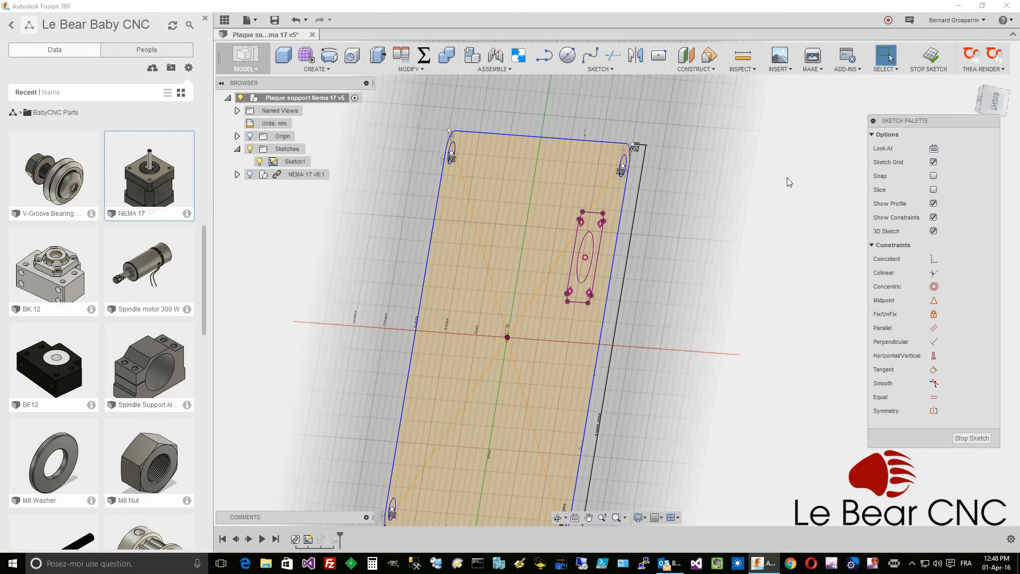
{"action": "left_click", "coordinate": [930, 55]}
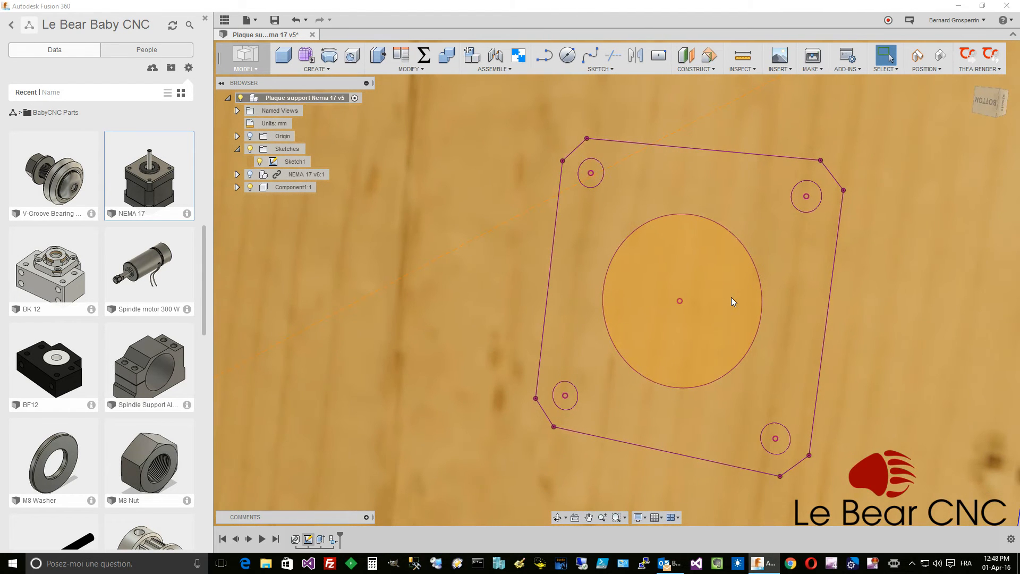
- Cut the projected central circle and four screw-hole circles 10 mm through the plate with Extrude, capturing the moved motor's position
{"action": "left_click", "coordinate": [731, 297]}
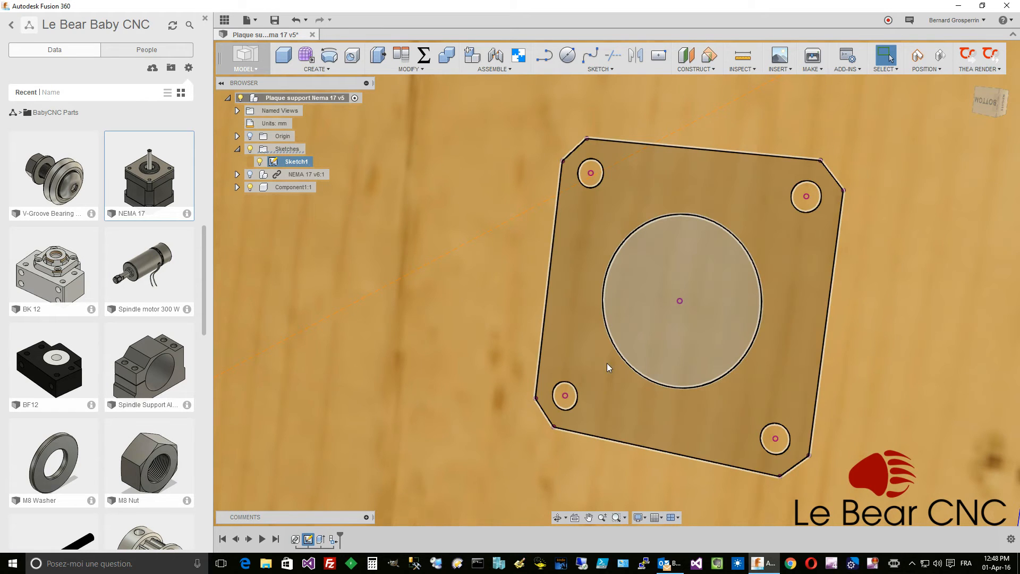
{"action": "left_click", "coordinate": [571, 393], "text": "ctrl"}
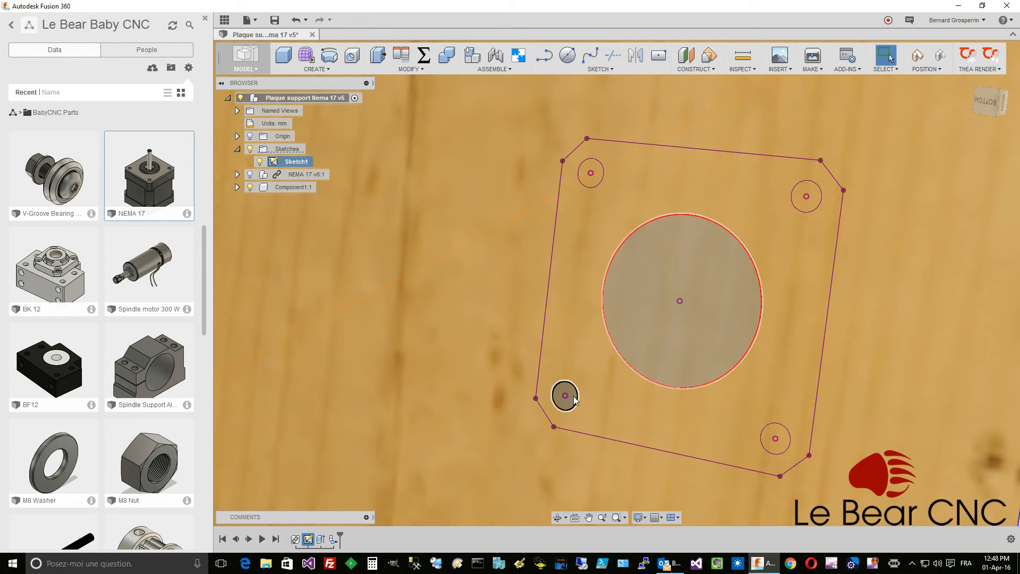
{"action": "left_click", "coordinate": [594, 180], "text": "ctrl"}
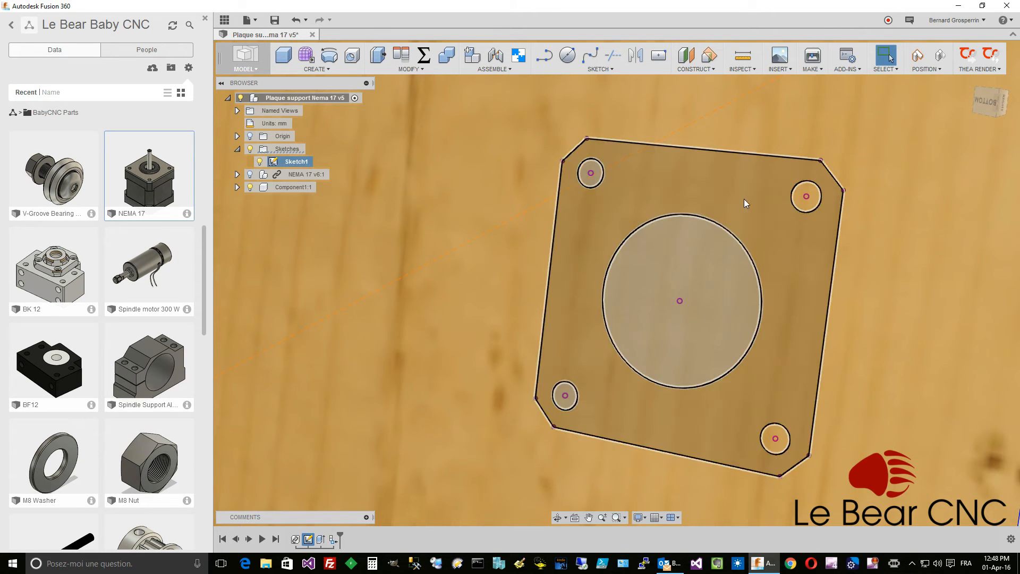
{"action": "left_click", "coordinate": [781, 443], "text": "ctrl"}
{"action": "key", "text": "e"}
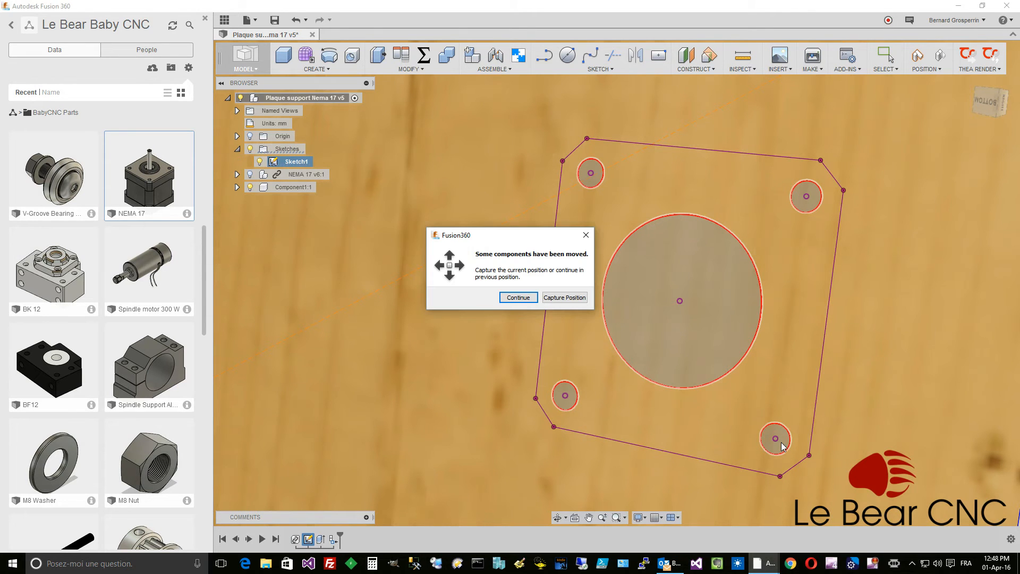
{"action": "left_click", "coordinate": [569, 298]}
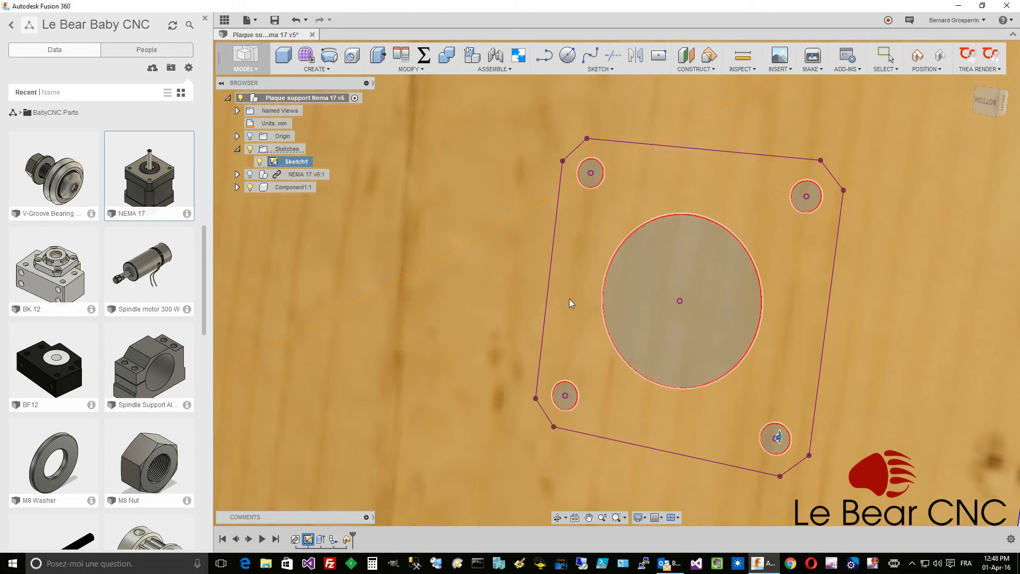
{"action": "left_click", "coordinate": [332, 234]}
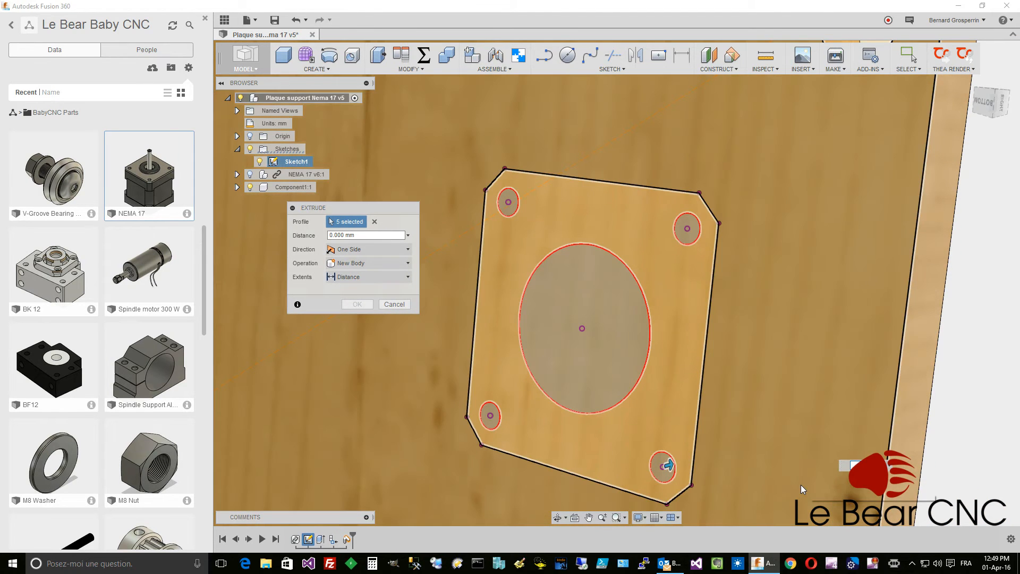
{"action": "type", "text": "10"}
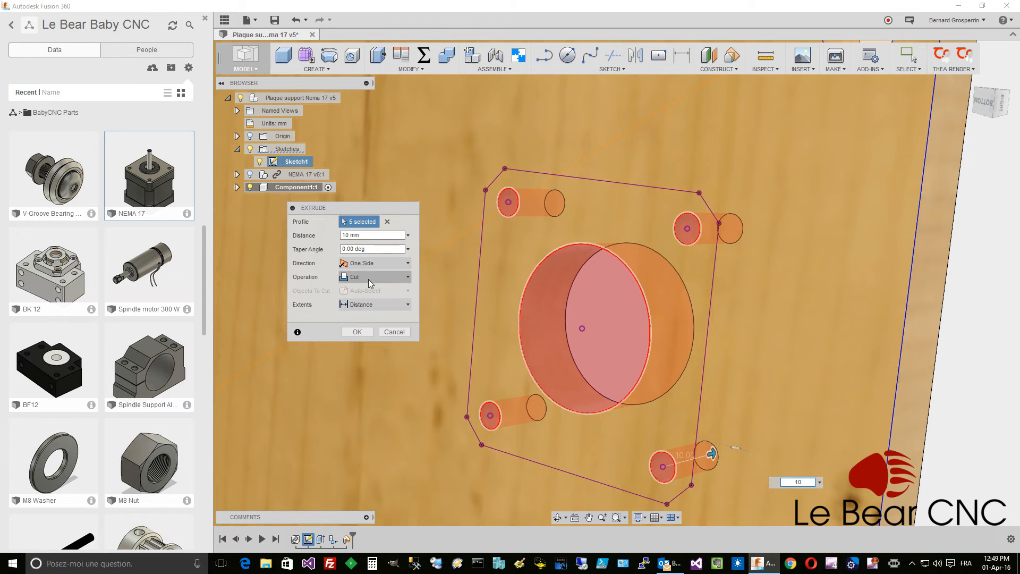
{"action": "left_click", "coordinate": [361, 331]}
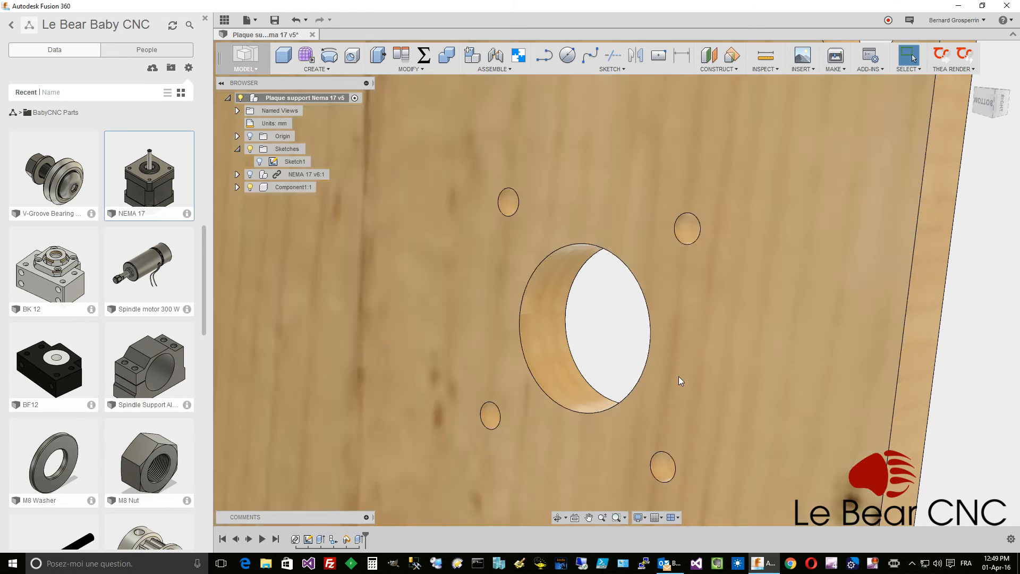
- Hide the project data browser and switch from modelling to the CAM workspace
{"action": "scroll", "coordinate": [709, 344], "scroll_direction": "down", "scroll_amount": 4}
{"action": "scroll", "coordinate": [709, 343], "scroll_direction": "down", "scroll_amount": 6}
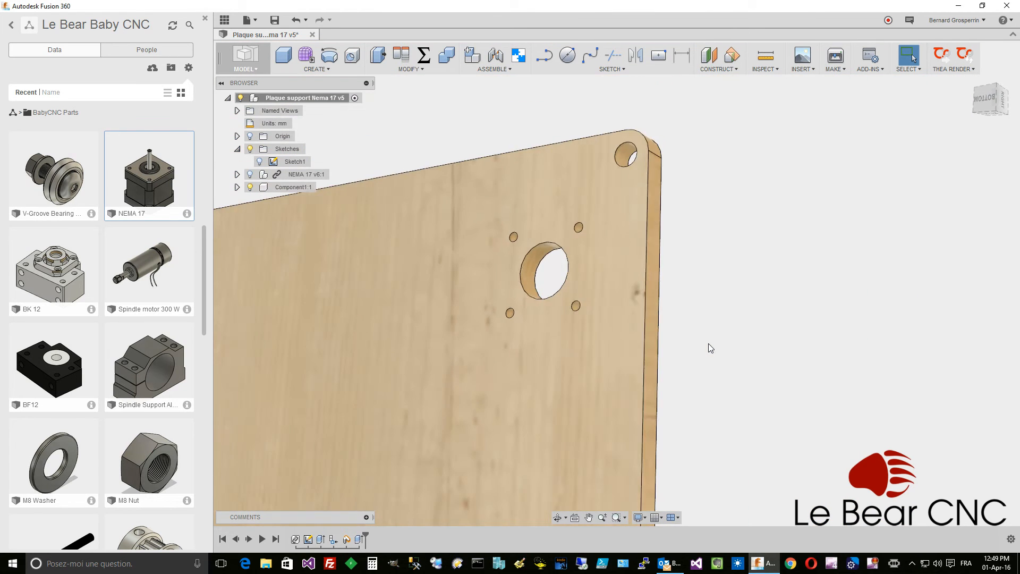
{"action": "scroll", "coordinate": [709, 344], "scroll_direction": "down", "scroll_amount": 5}
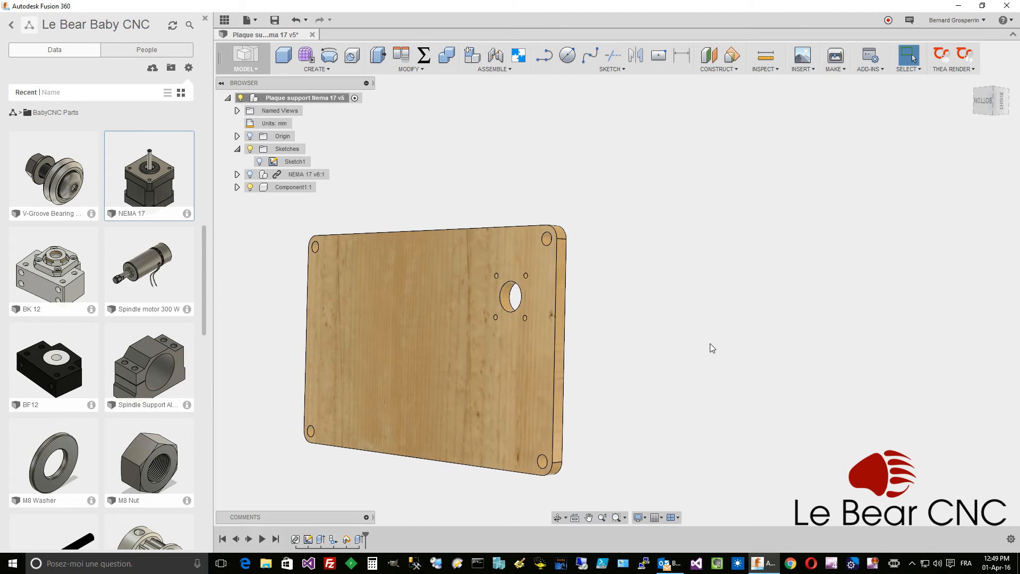
{"action": "left_click", "coordinate": [205, 20]}
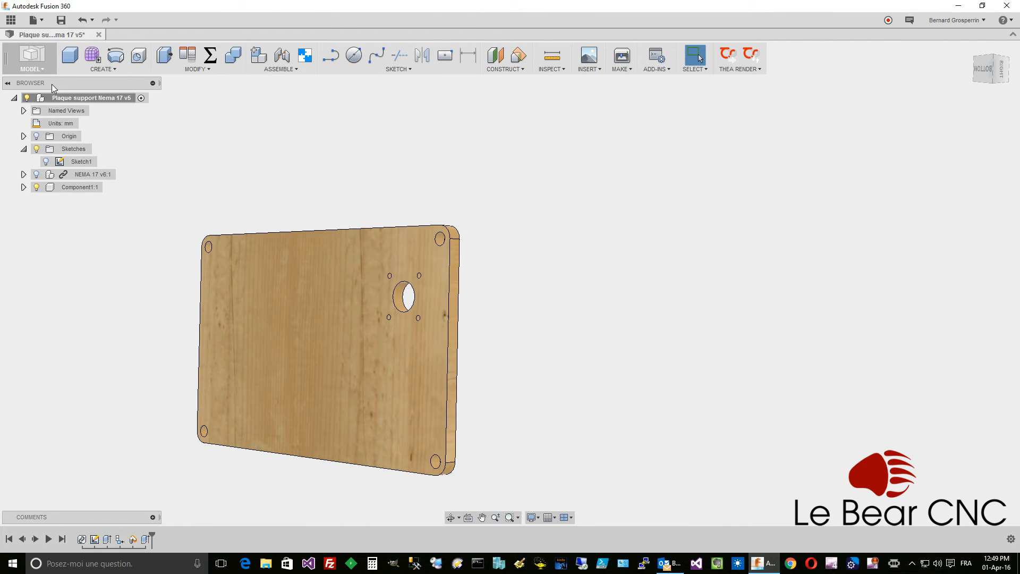
{"action": "left_click", "coordinate": [45, 69]}
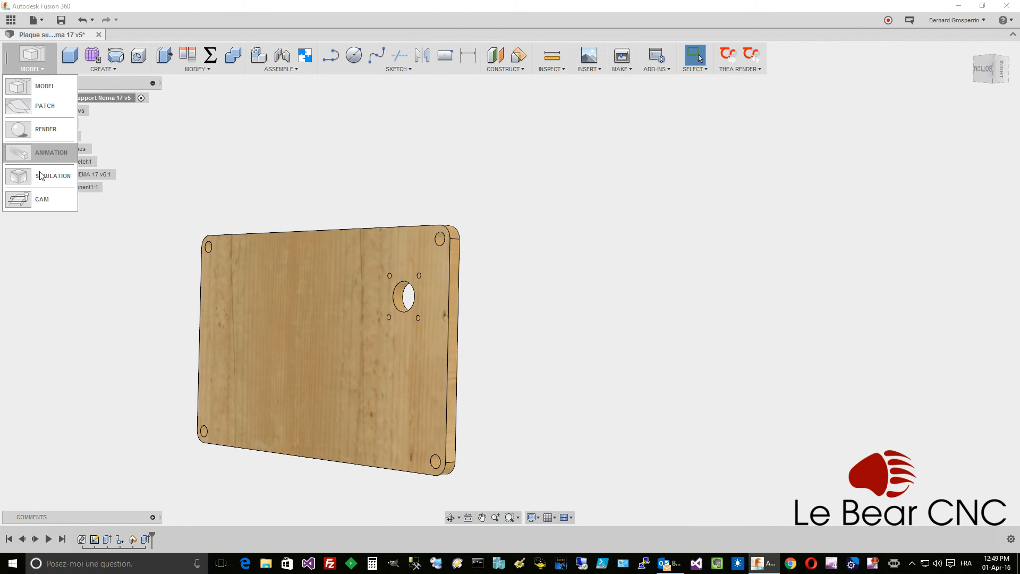
{"action": "left_click", "coordinate": [43, 199]}
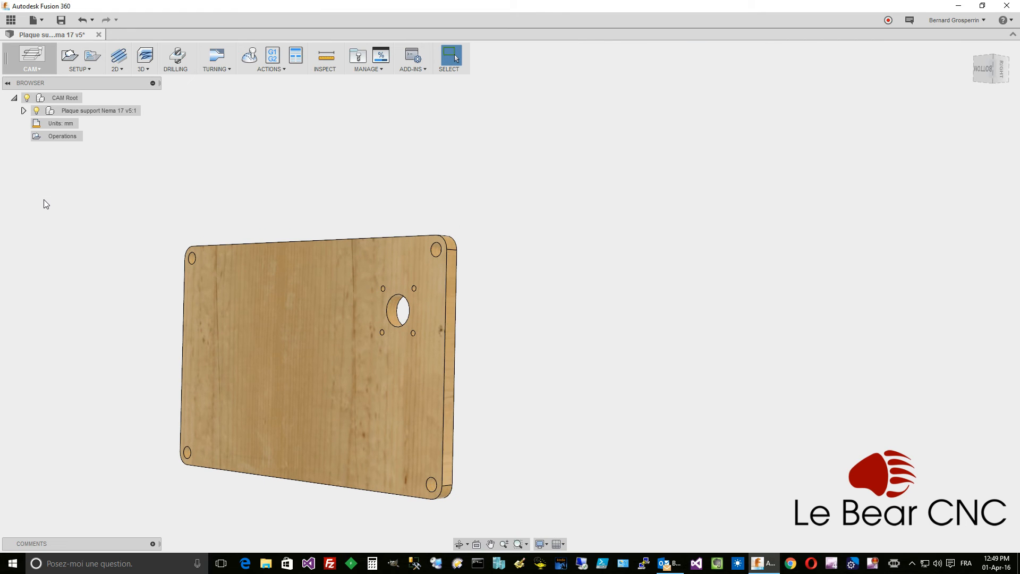
- Create a new milling setup for the plate and set its stock mode to Fixed size box
{"action": "middle_click_drag", "start_coordinate": [97, 198], "coordinate": [116, 207], "text": "shift"}
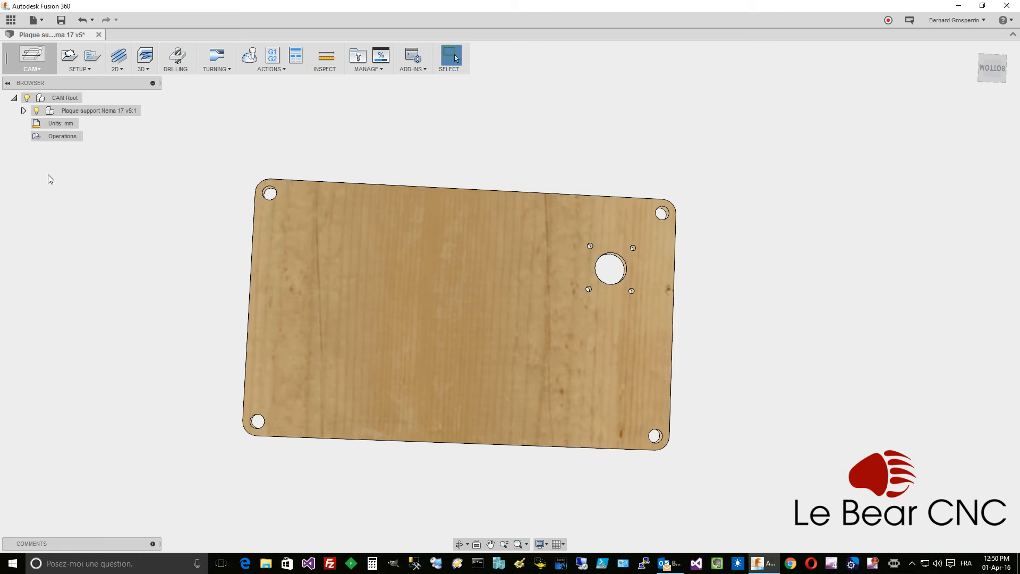
{"action": "left_click", "coordinate": [89, 69]}
{"action": "left_click", "coordinate": [87, 82]}
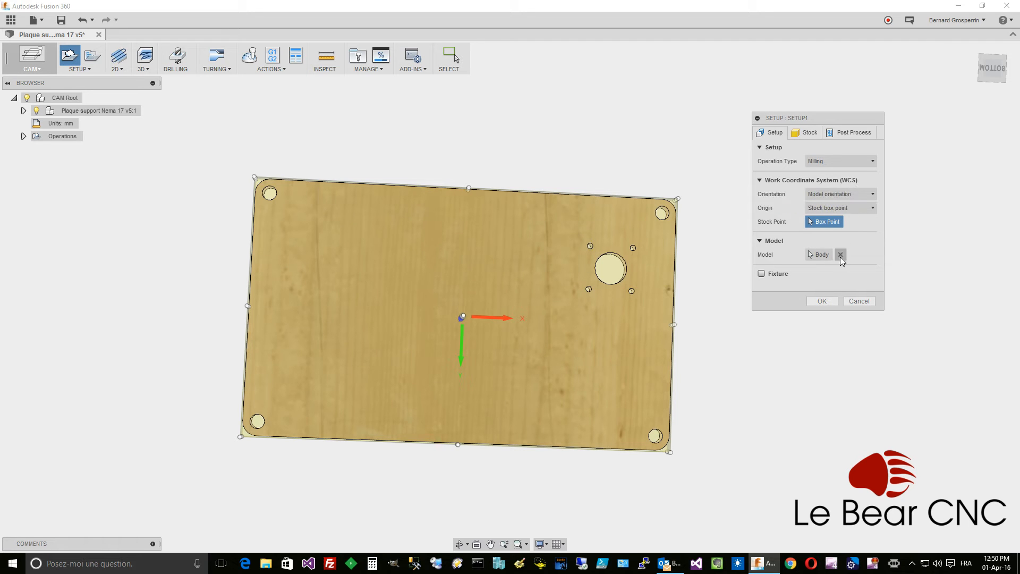
{"action": "left_click", "coordinate": [808, 136]}
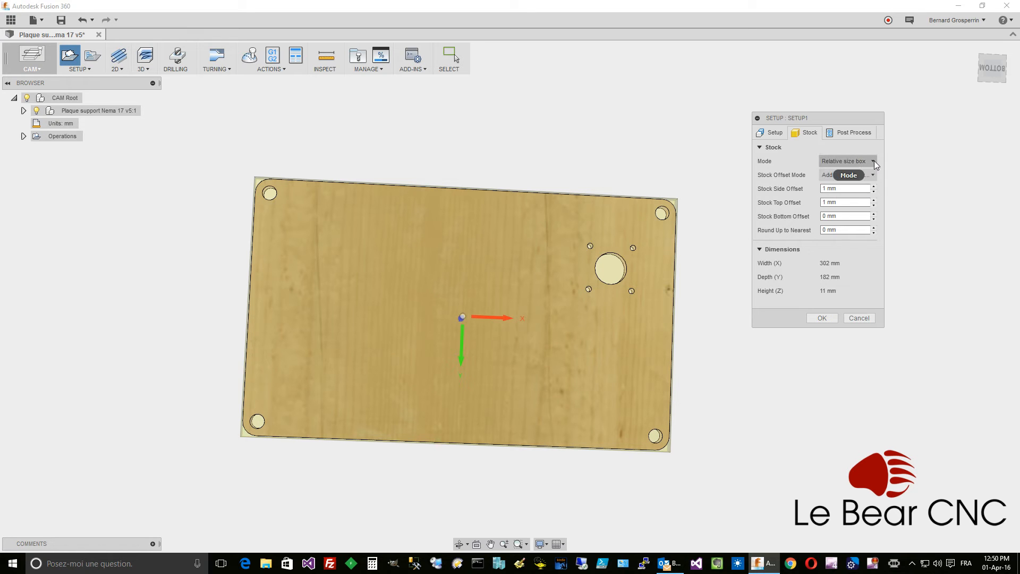
{"action": "left_click", "coordinate": [874, 161]}
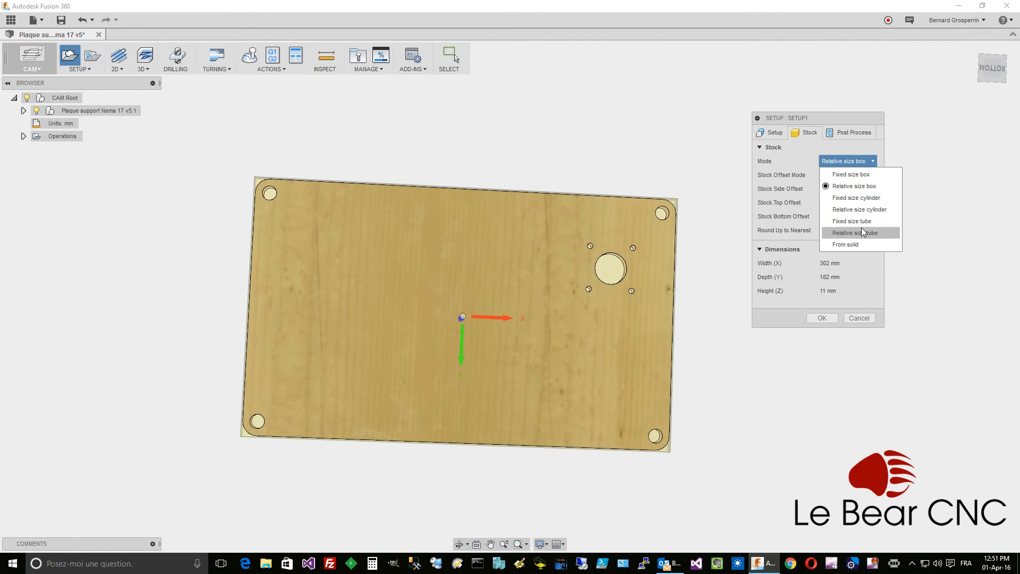
{"action": "left_click", "coordinate": [852, 175]}
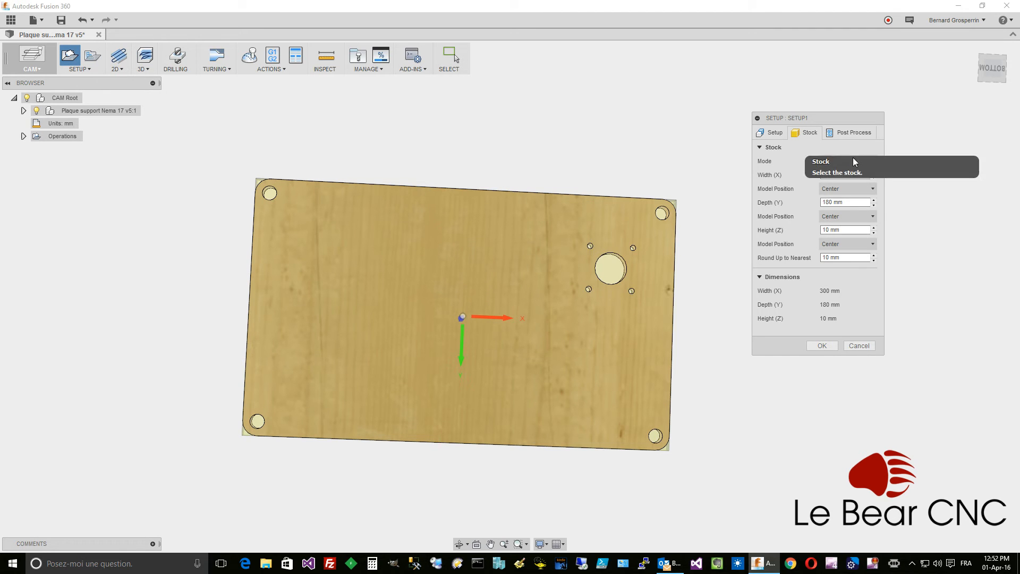
- Set the stock width (X) to 500 mm and the depth (Y) to 250 mm
{"action": "double_click", "coordinate": [832, 174]}
{"action": "type", "text": "500"}
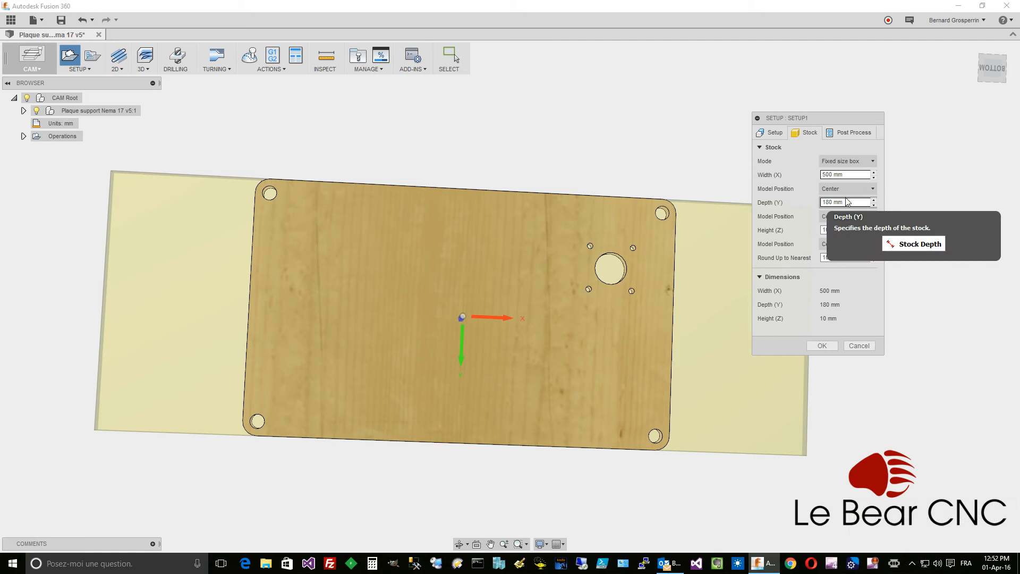
{"action": "left_click_drag", "start_coordinate": [834, 202], "coordinate": [822, 204]}
{"action": "type", "text": "250"}
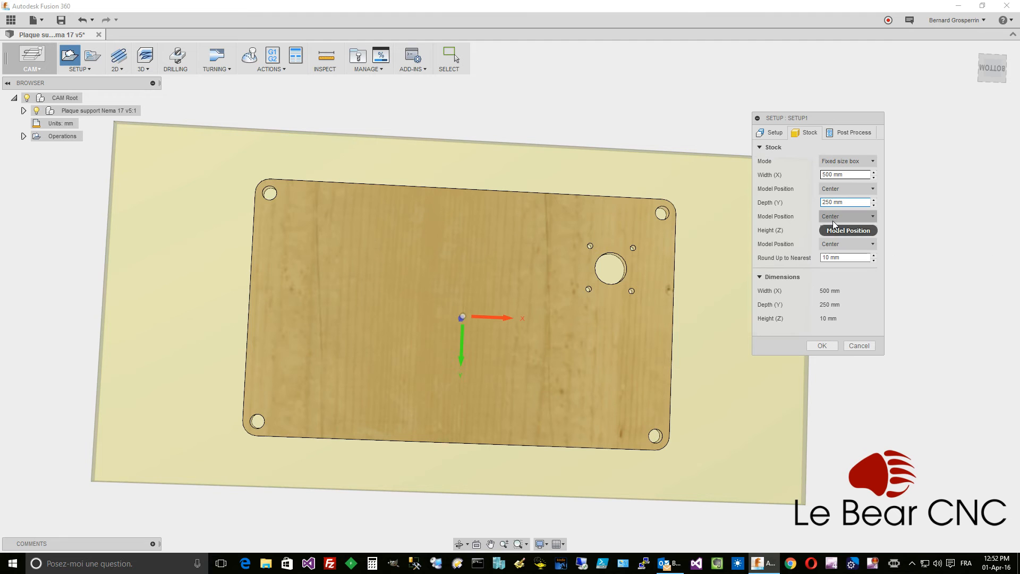
- Set the model's Y position in the stock to Offset from back side (+Y) with a 10 mm offset
{"action": "left_click", "coordinate": [875, 217]}
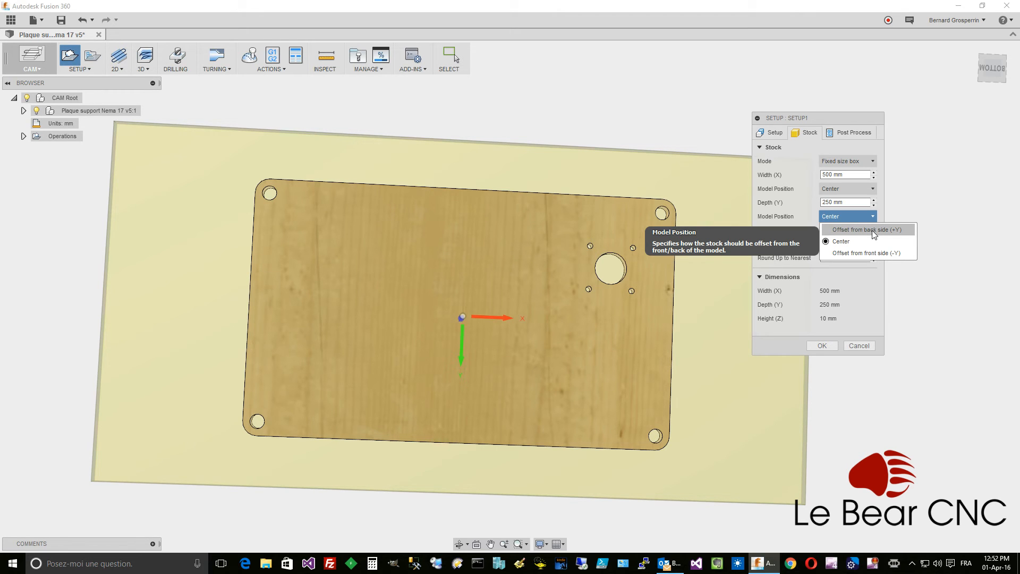
{"action": "left_click", "coordinate": [872, 231]}
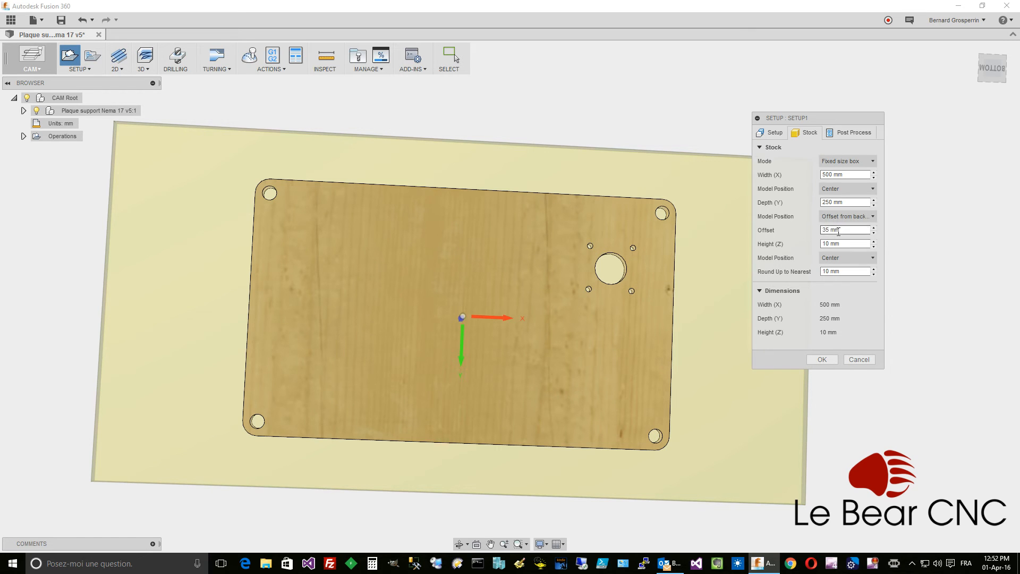
{"action": "key", "text": "BackSpace"}
{"action": "key", "text": "BackSpace"}
{"action": "type", "text": "10"}
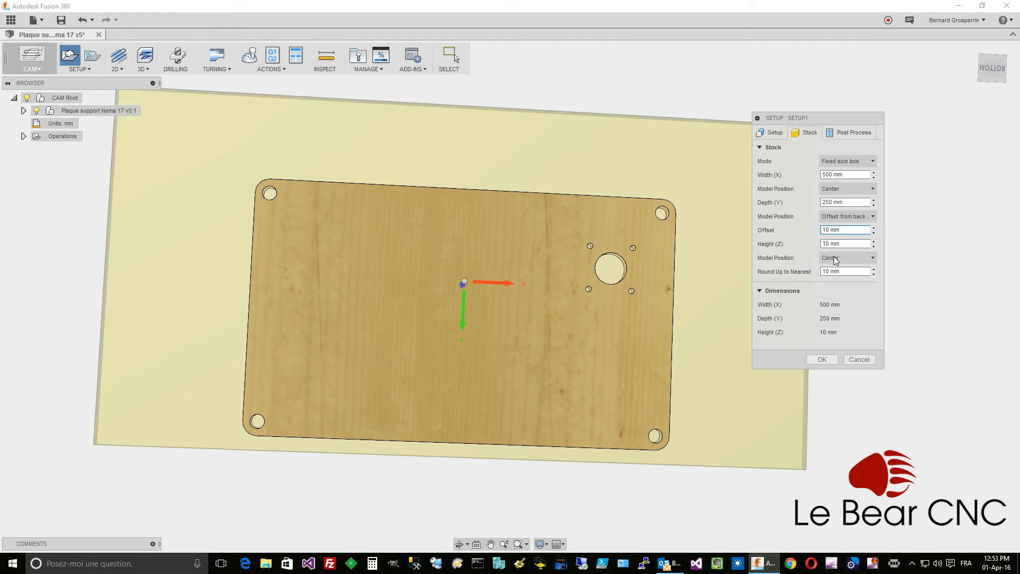
- Set the model's Z position in the stock to Offset from top (+Z) with a 10 mm offset
{"action": "left_click", "coordinate": [873, 257]}
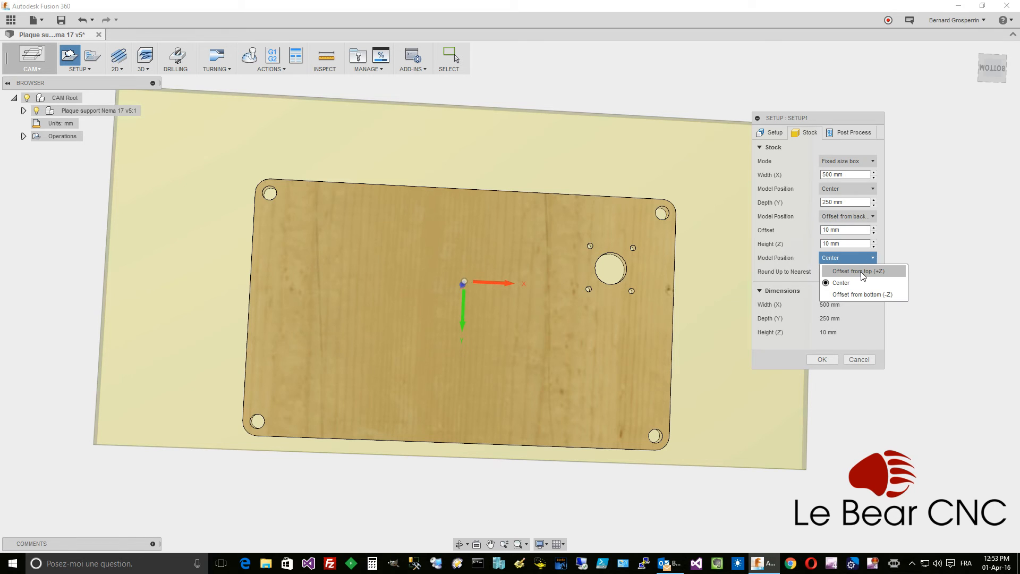
{"action": "left_click", "coordinate": [861, 271]}
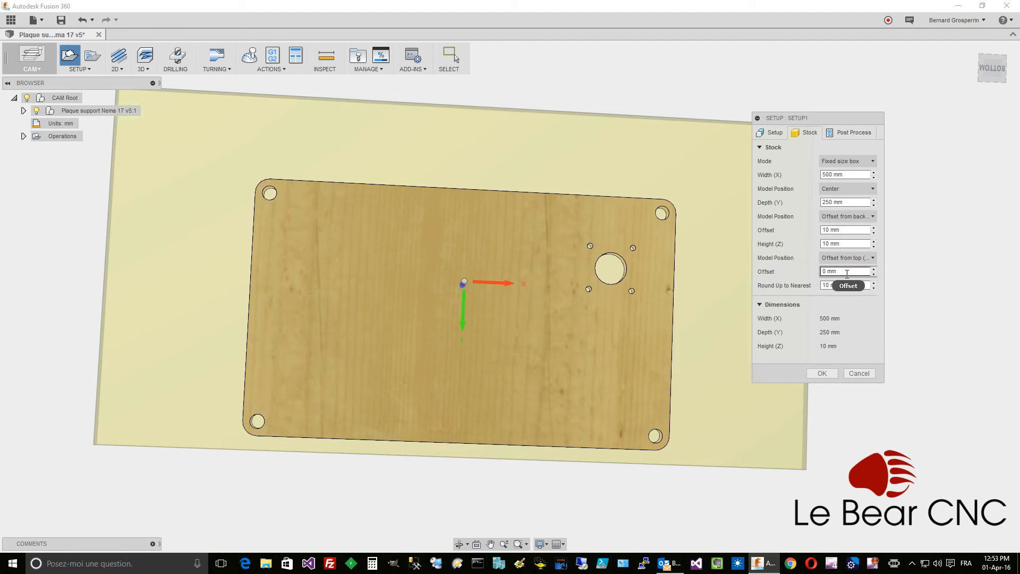
{"action": "double_click", "coordinate": [824, 272]}
{"action": "type", "text": "10"}
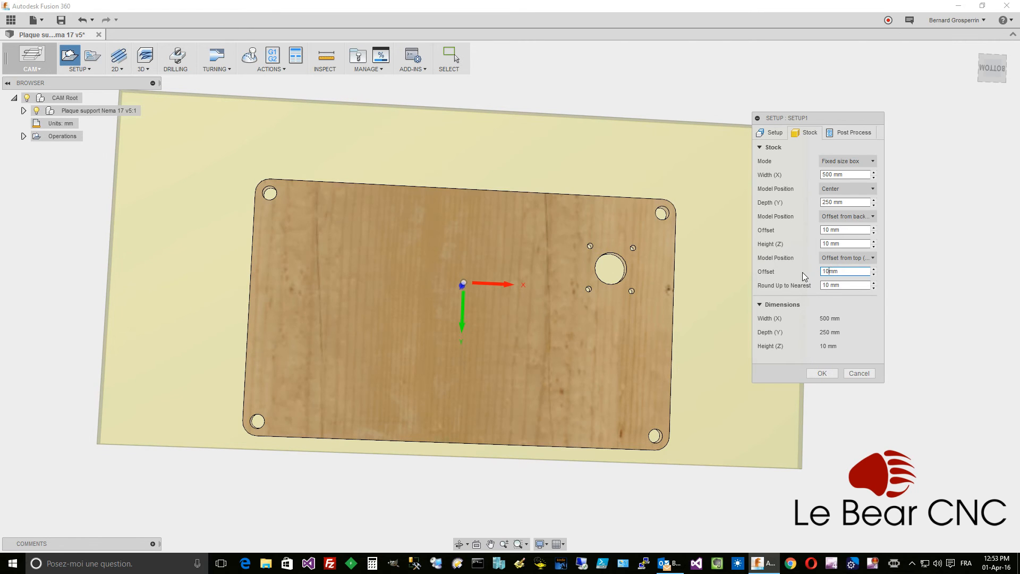
{"action": "left_click", "coordinate": [824, 284]}
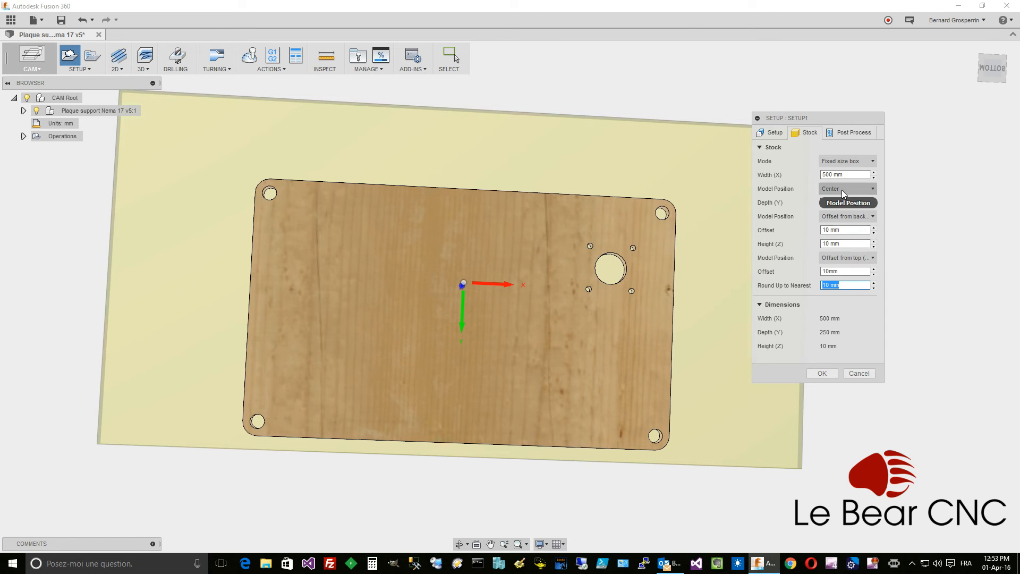
- Set the model's X position in the stock to Offset from left side with a 10 mm offset
{"action": "left_click", "coordinate": [873, 190]}
{"action": "left_click", "coordinate": [867, 202]}
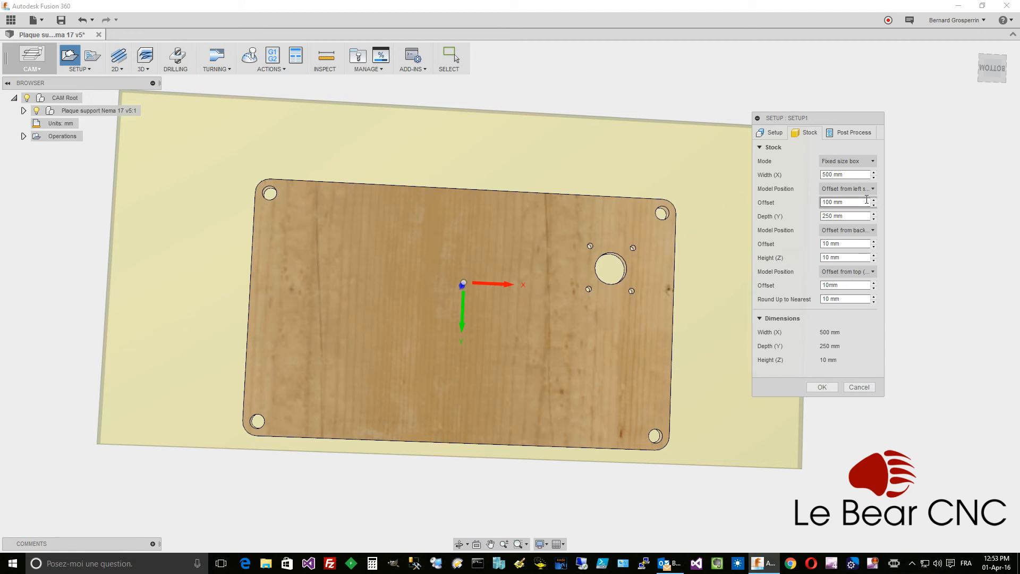
{"action": "left_click", "coordinate": [829, 202]}
{"action": "key", "text": "Delete"}
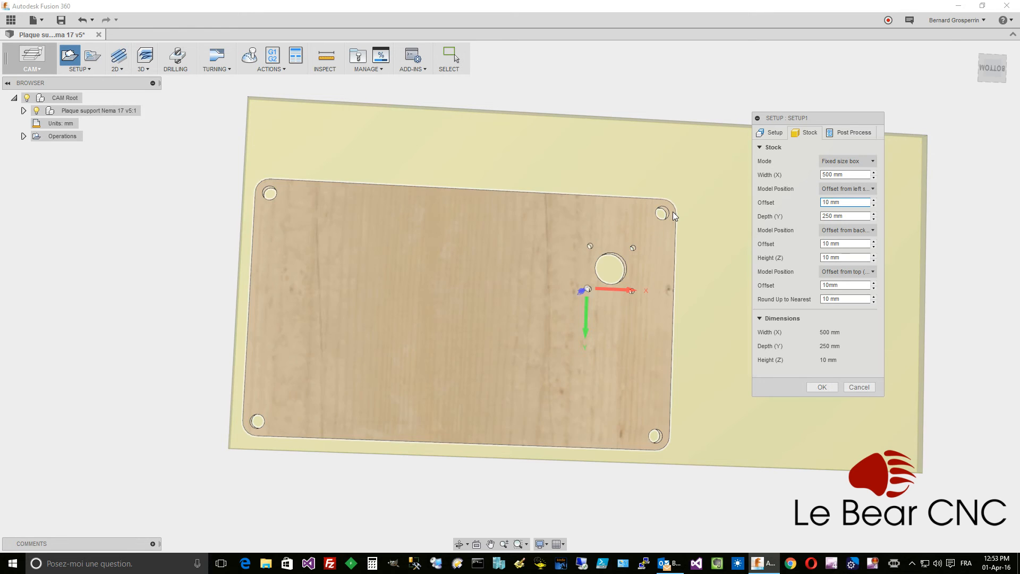
{"action": "left_click_drag", "start_coordinate": [803, 118], "coordinate": [894, 85]}
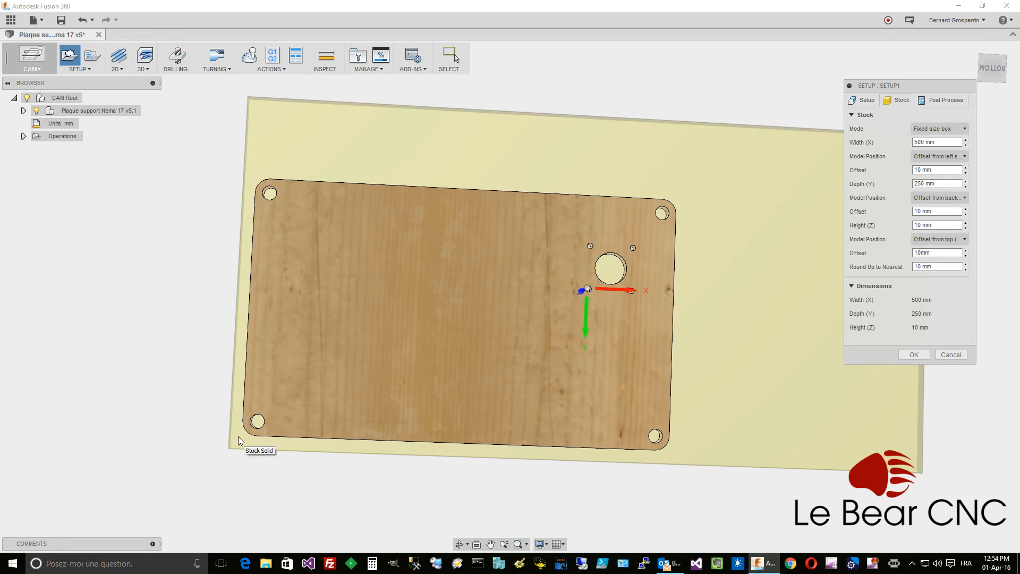
- Keep Stock box point as the WCS origin and pick the stock corner beside the plate end farthest from the motor hole
{"action": "left_click", "coordinate": [865, 102]}
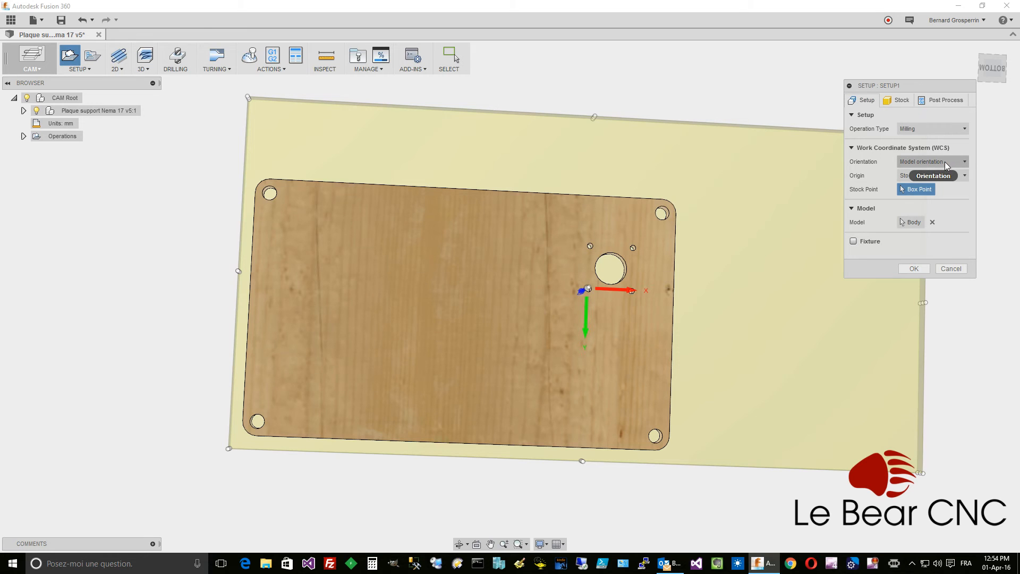
{"action": "mouse_move", "coordinate": [945, 162]}
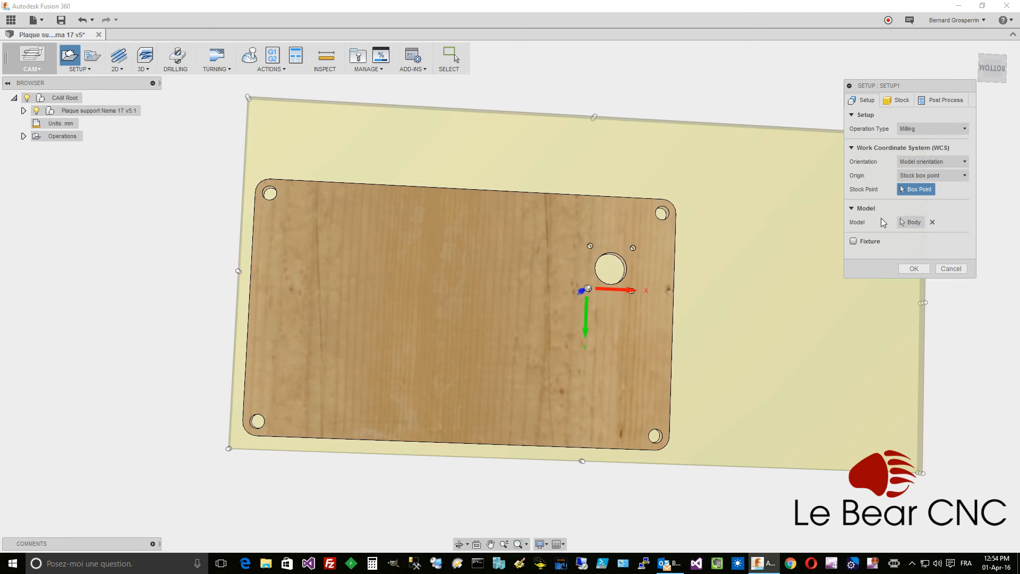
{"action": "left_click", "coordinate": [965, 175]}
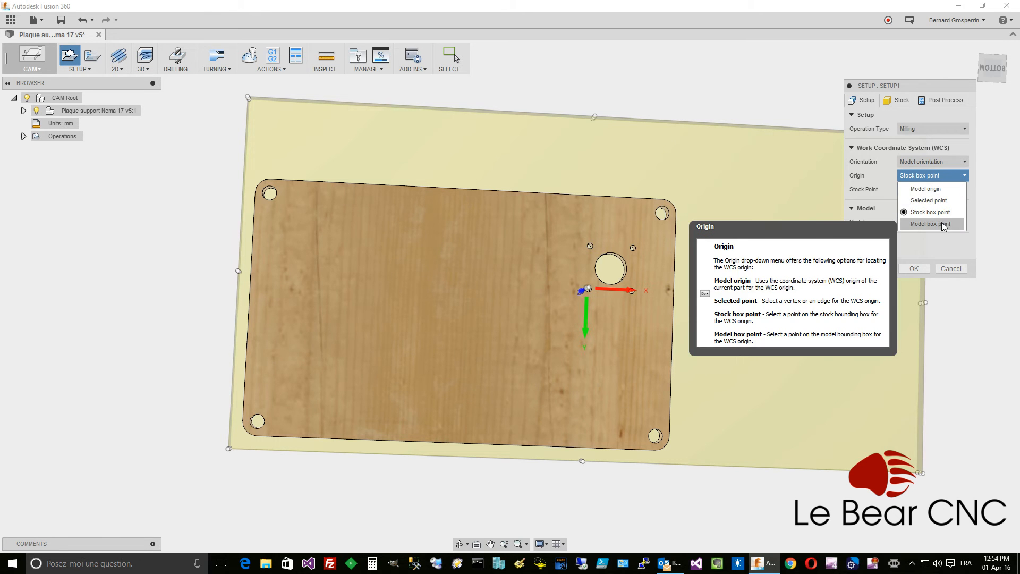
{"action": "left_click", "coordinate": [938, 213]}
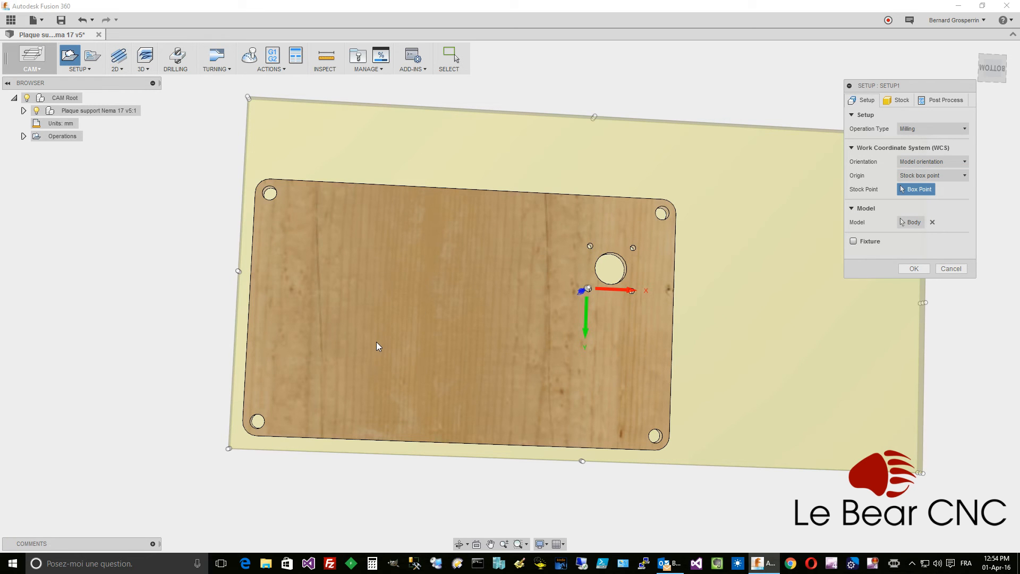
{"action": "left_click", "coordinate": [246, 97]}
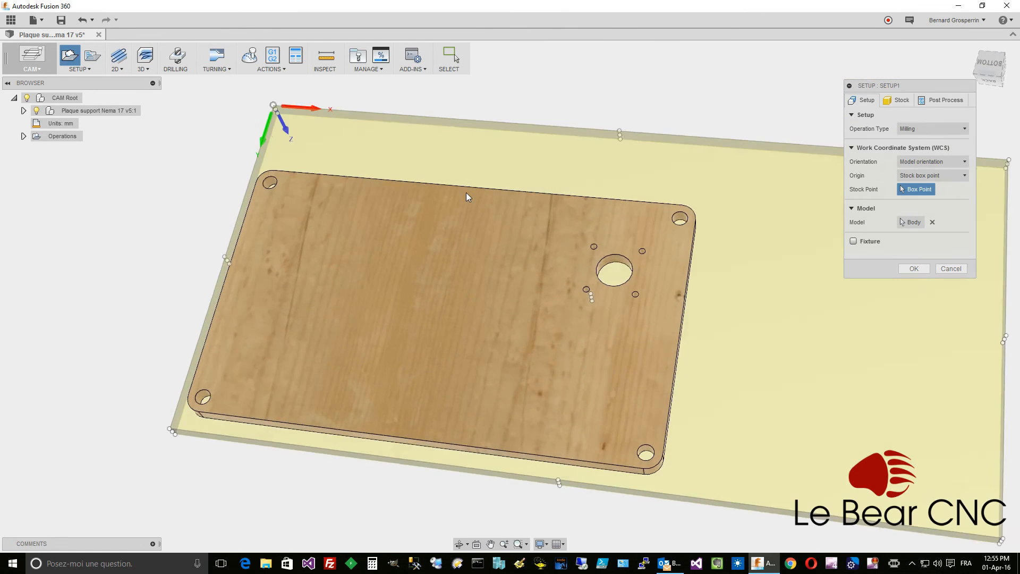
- Orient the WCS using the plate's face for Z and an edge for Y, with its origin at the stock corner nearest the motor hole
{"action": "left_click", "coordinate": [902, 102]}
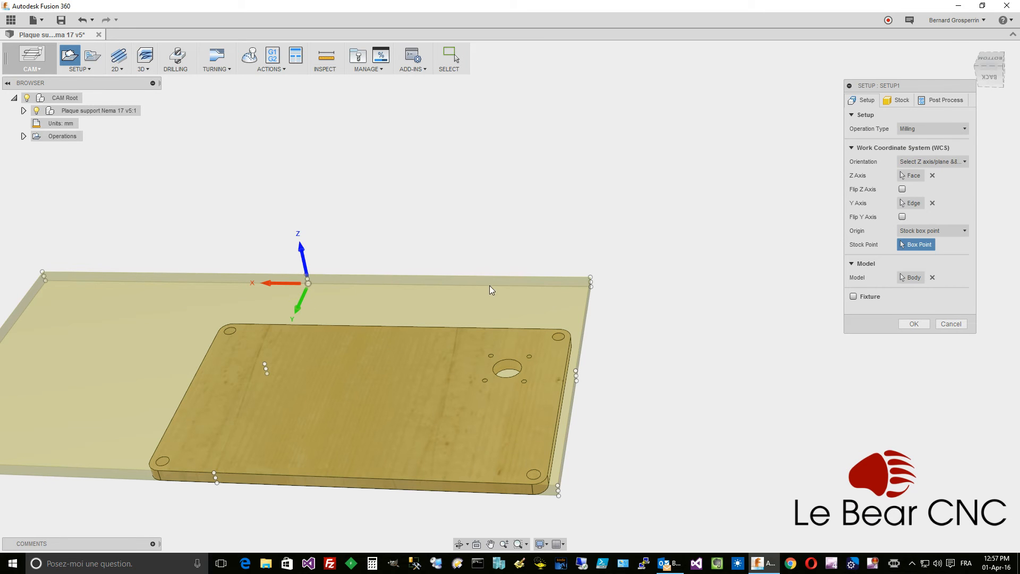
{"action": "left_click", "coordinate": [589, 277]}
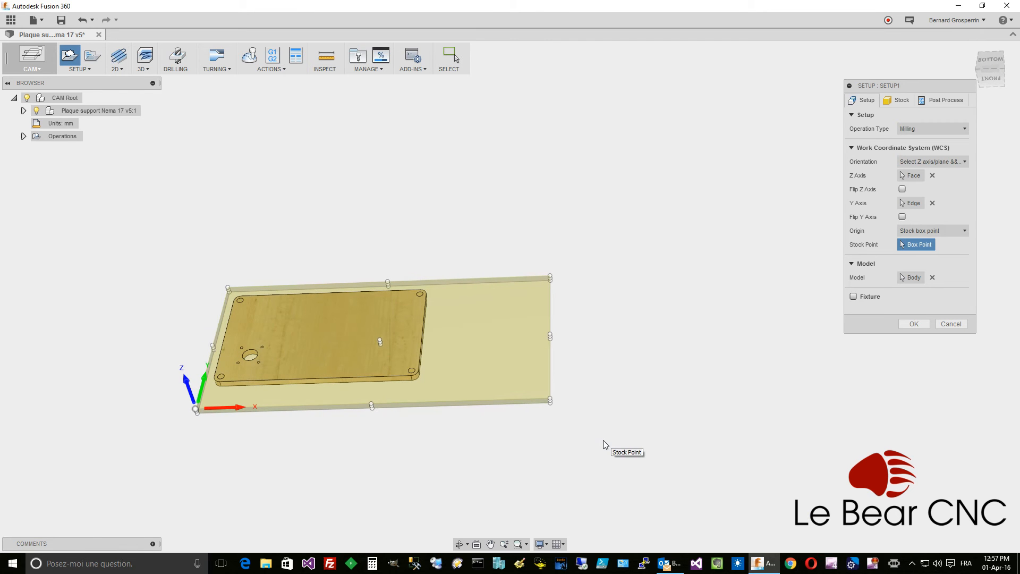
- Review the setup's post process and stock settings and accept the milling setup
{"action": "left_click", "coordinate": [949, 101]}
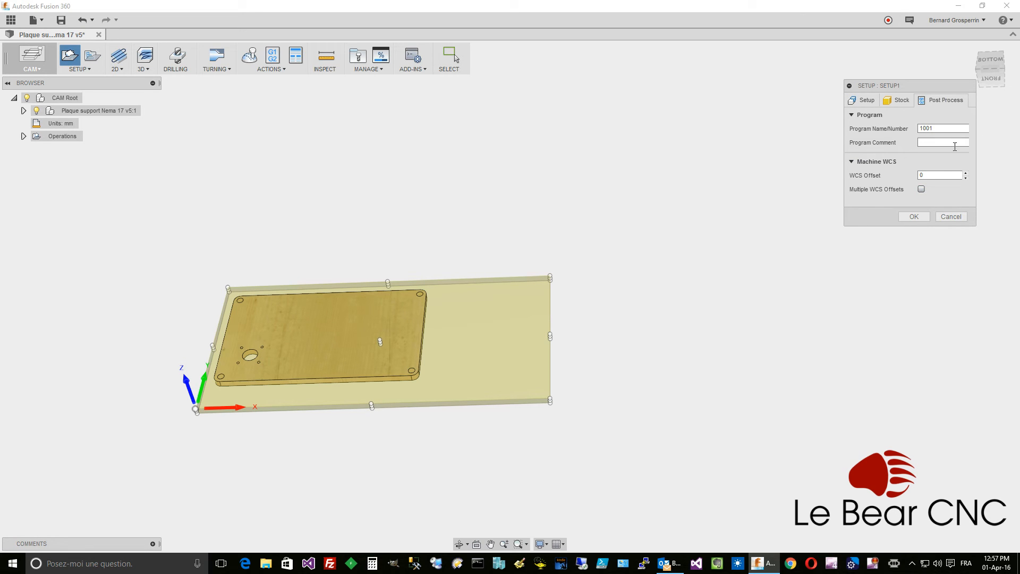
{"action": "left_click", "coordinate": [901, 100]}
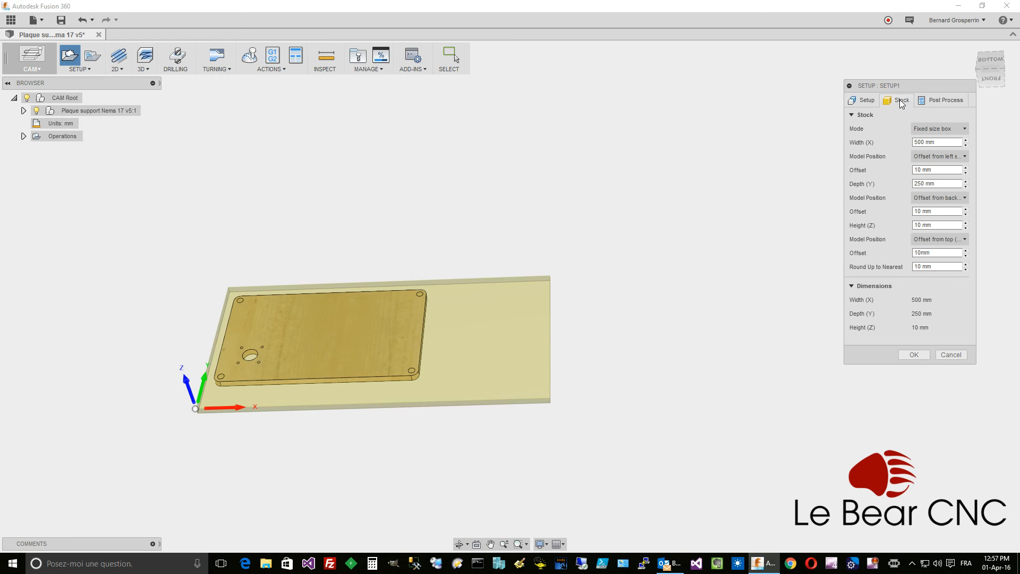
{"action": "left_click", "coordinate": [865, 101]}
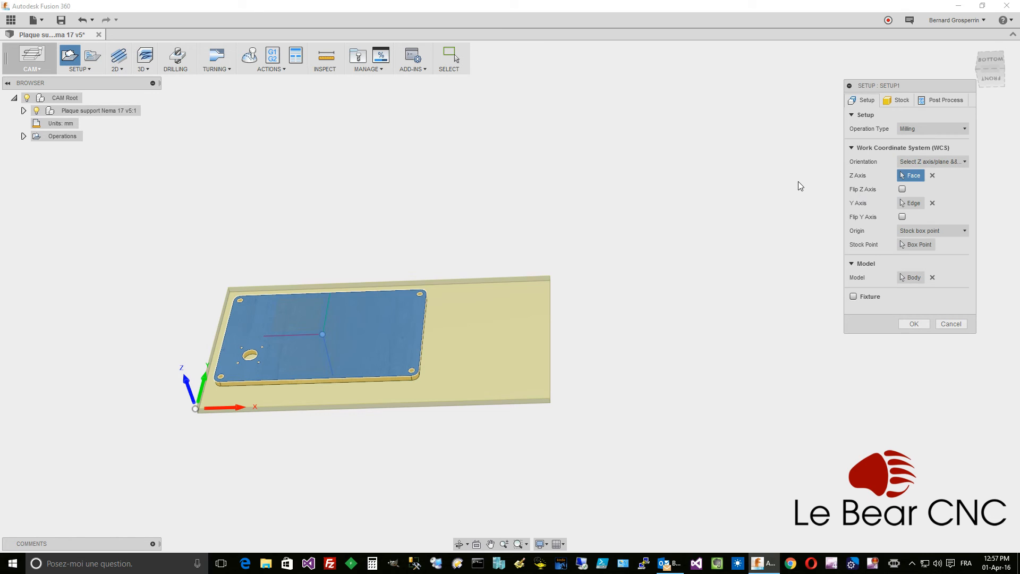
{"action": "left_click", "coordinate": [914, 325]}
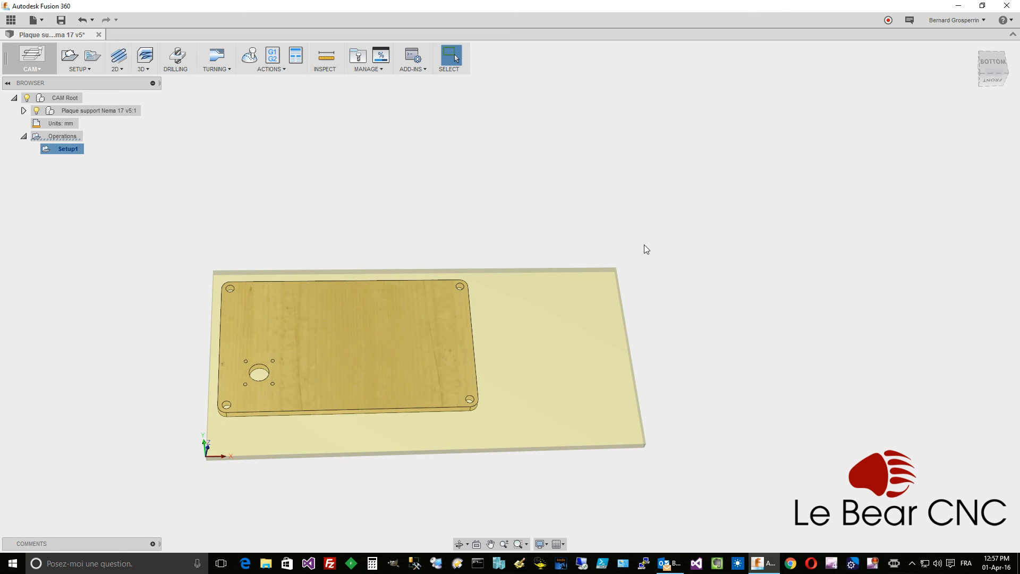
- Create a 2D Circular milling operation and filter its tool library by Non ISO workpiece material
{"action": "left_click", "coordinate": [120, 68]}
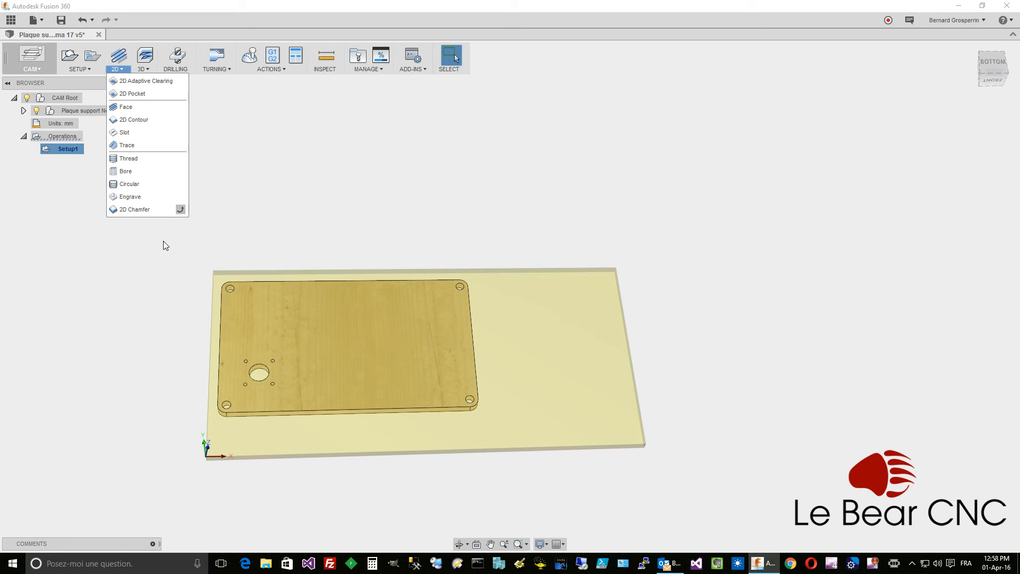
{"action": "left_click", "coordinate": [128, 186]}
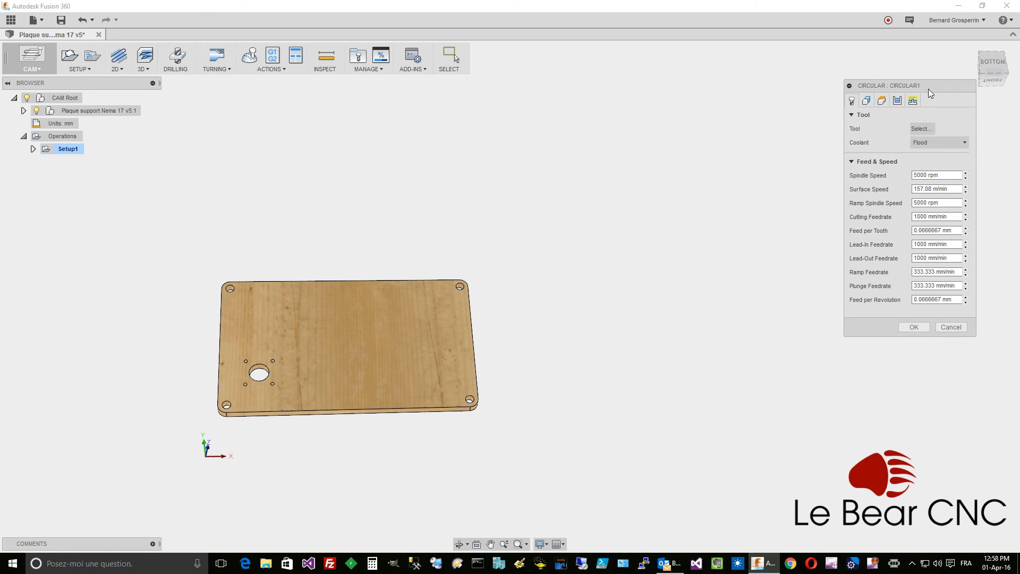
{"action": "left_click_drag", "start_coordinate": [929, 88], "coordinate": [795, 100]}
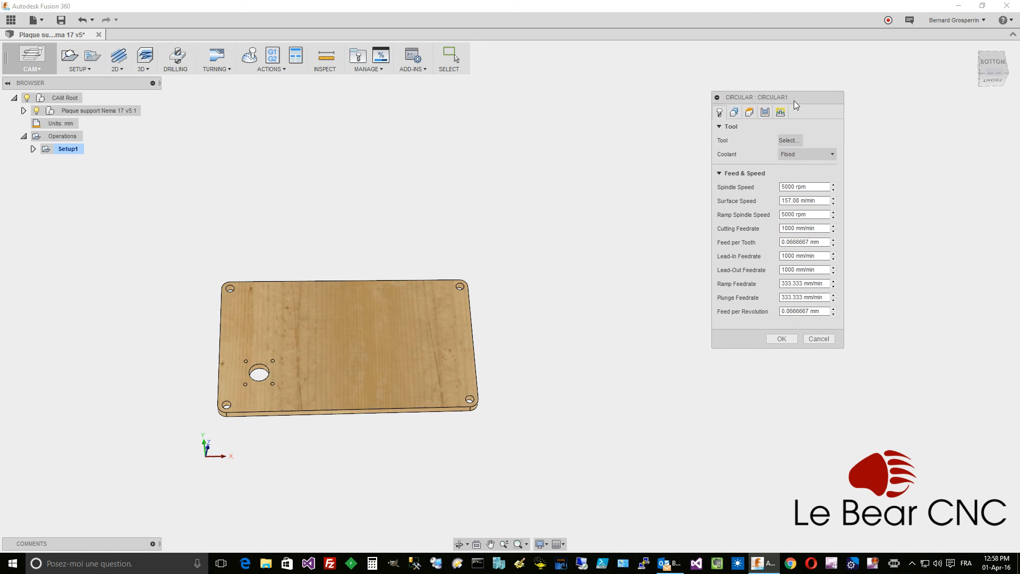
{"action": "left_click", "coordinate": [788, 140]}
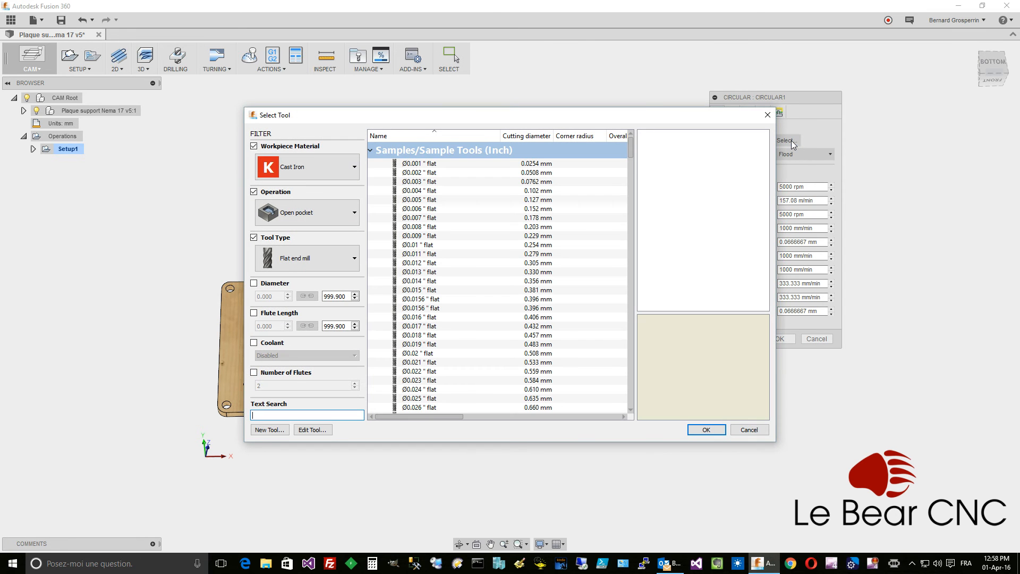
{"action": "left_click", "coordinate": [355, 167]}
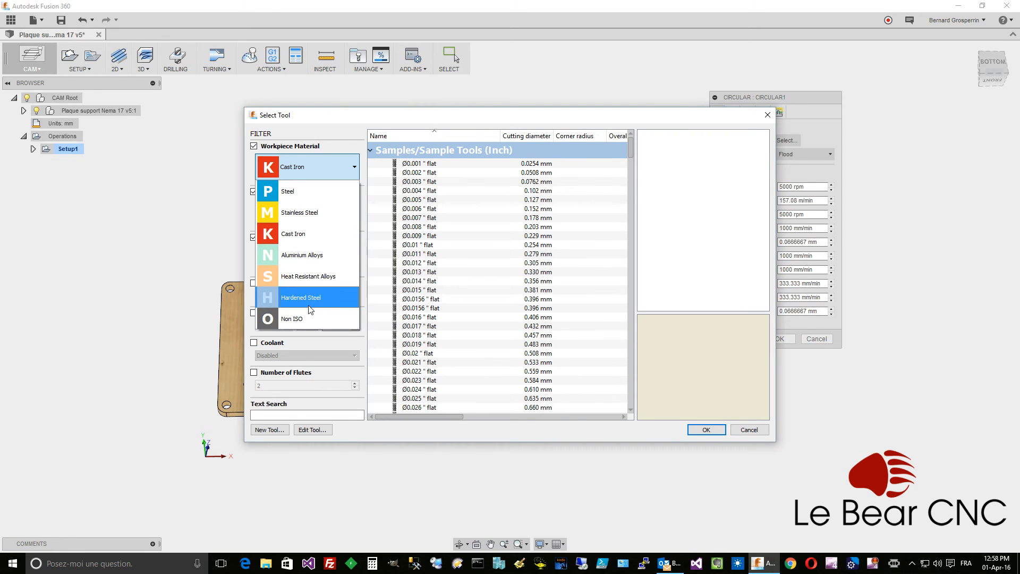
{"action": "left_click", "coordinate": [297, 319]}
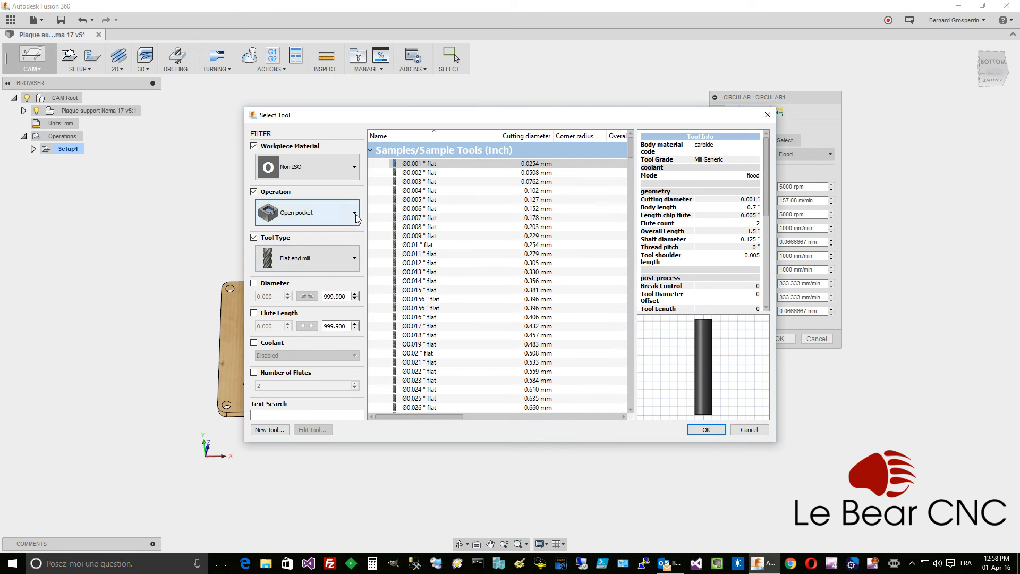
- Try the Hole and Cylindrical pocket operation filters for the tool list, and return to Open pocket
{"action": "left_click", "coordinate": [354, 213]}
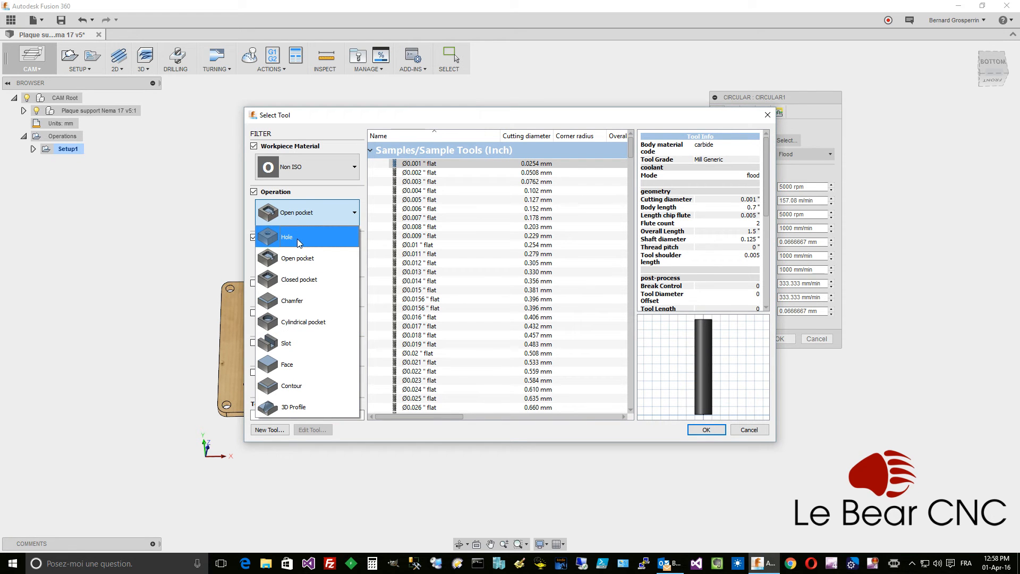
{"action": "left_click", "coordinate": [315, 237]}
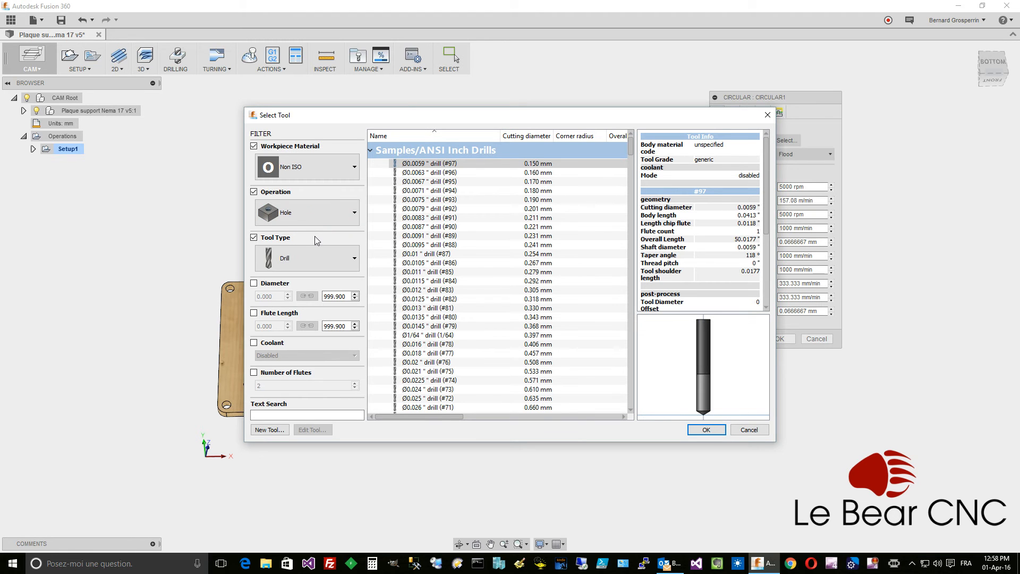
{"action": "left_click", "coordinate": [354, 213]}
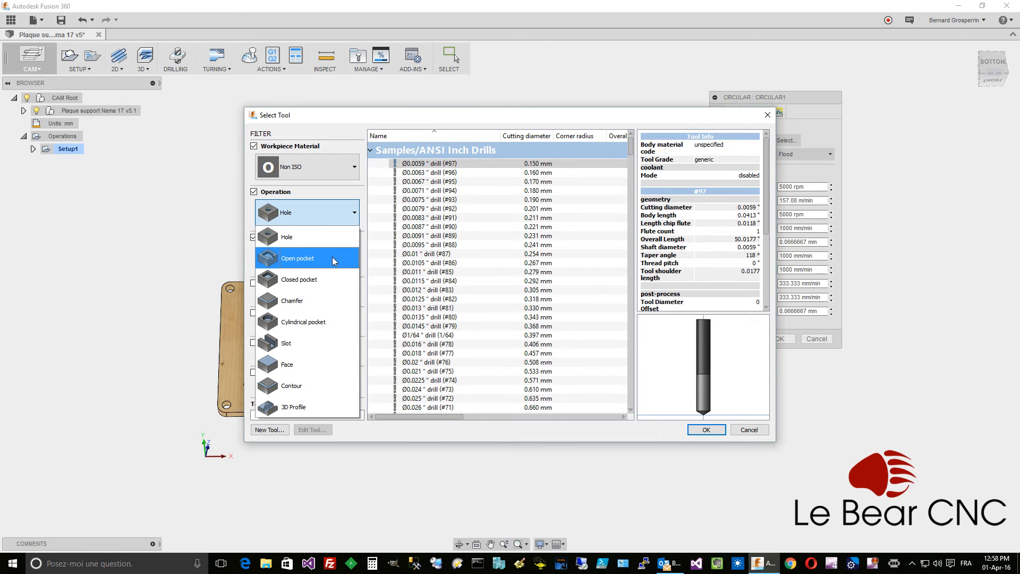
{"action": "left_click", "coordinate": [322, 324]}
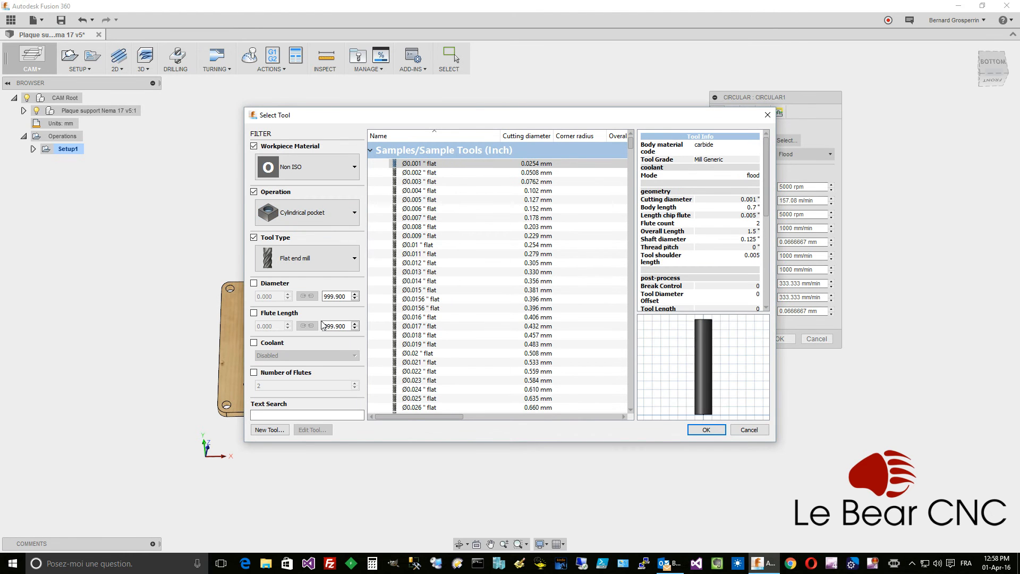
{"action": "left_click", "coordinate": [354, 214]}
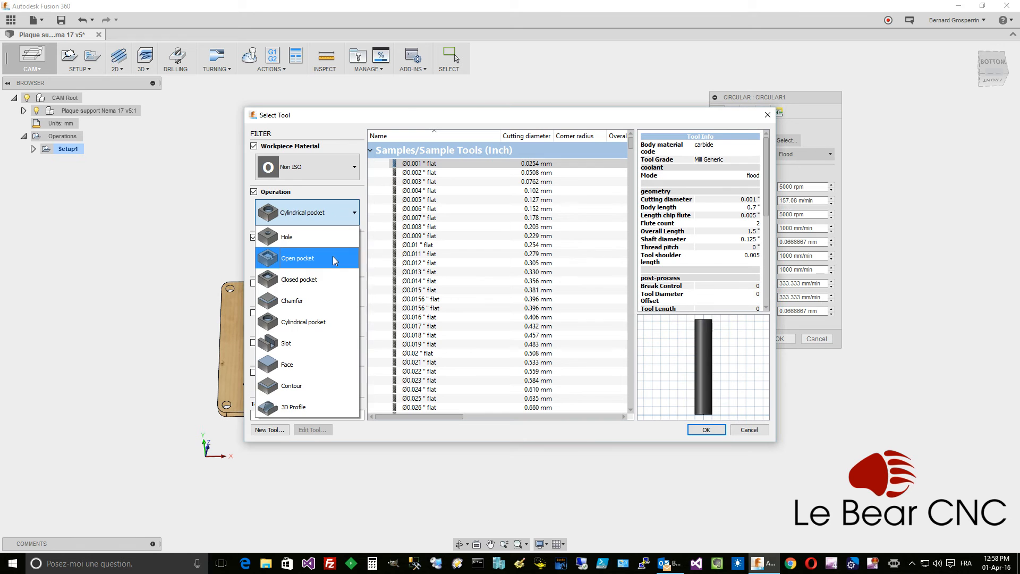
{"action": "left_click", "coordinate": [332, 258]}
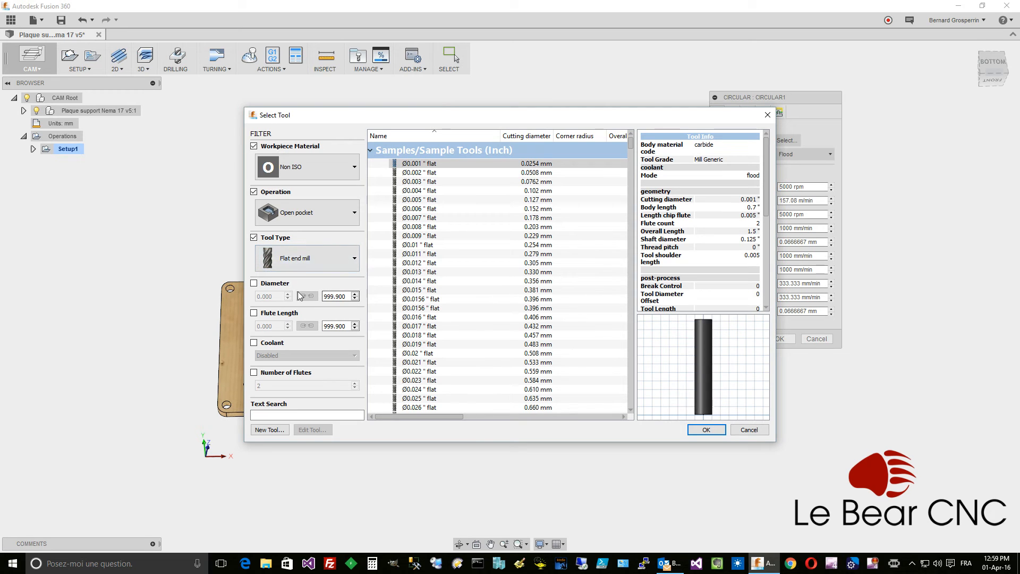
- Enable the tool diameter filter and set its minimum to 3 mm
{"action": "left_click", "coordinate": [255, 284]}
{"action": "left_click", "coordinate": [259, 297]}
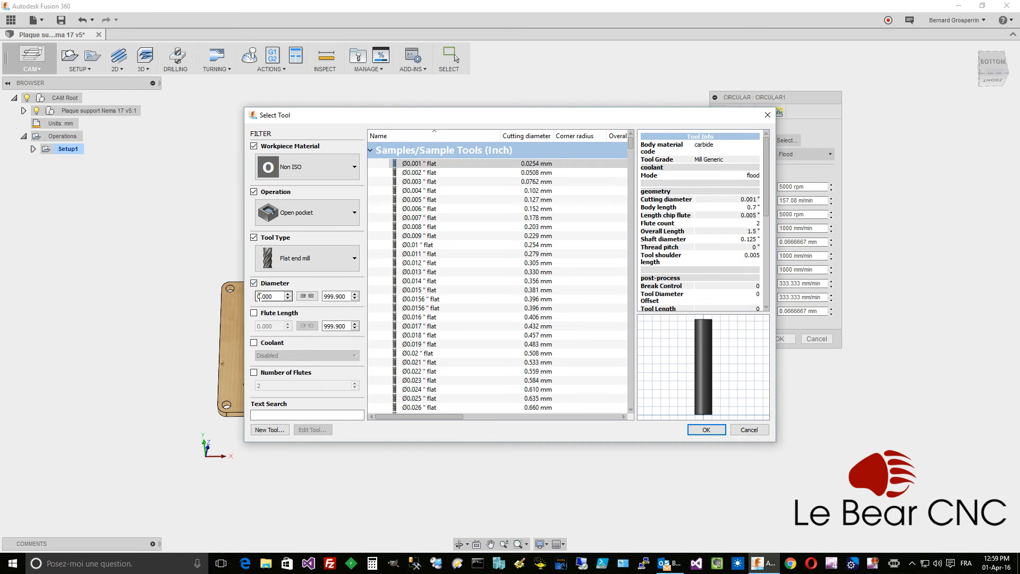
{"action": "left_click_drag", "start_coordinate": [259, 296], "coordinate": [263, 296]}
{"action": "type", "text": "3"}
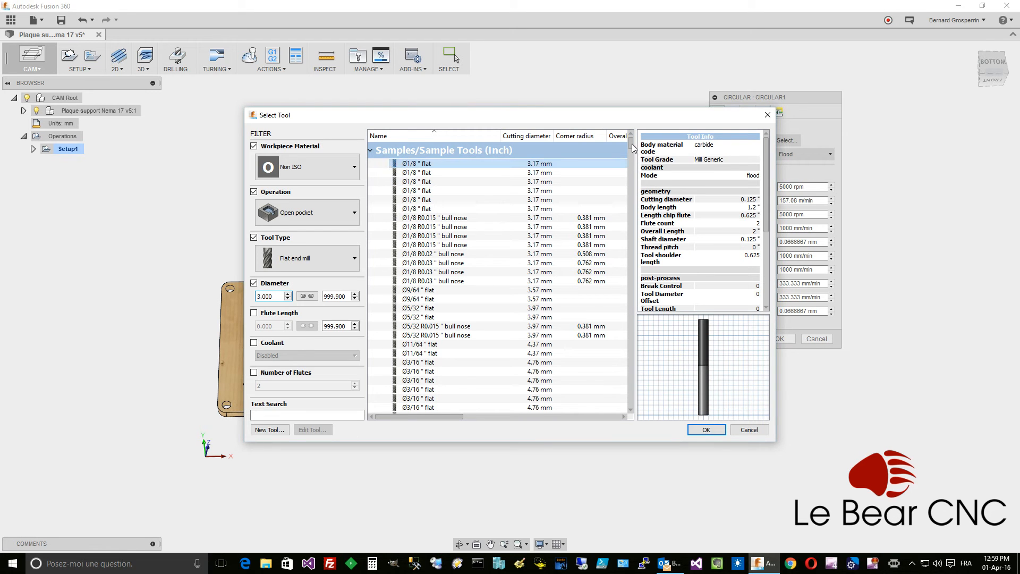
- Choose the Ø3 mm flat end mill with 12 mm flute length from the metric sample tools and disable its coolant
{"action": "scroll", "coordinate": [634, 164], "scroll_direction": "down", "scroll_amount": 10}
{"action": "left_click_drag", "start_coordinate": [633, 165], "coordinate": [633, 309]}
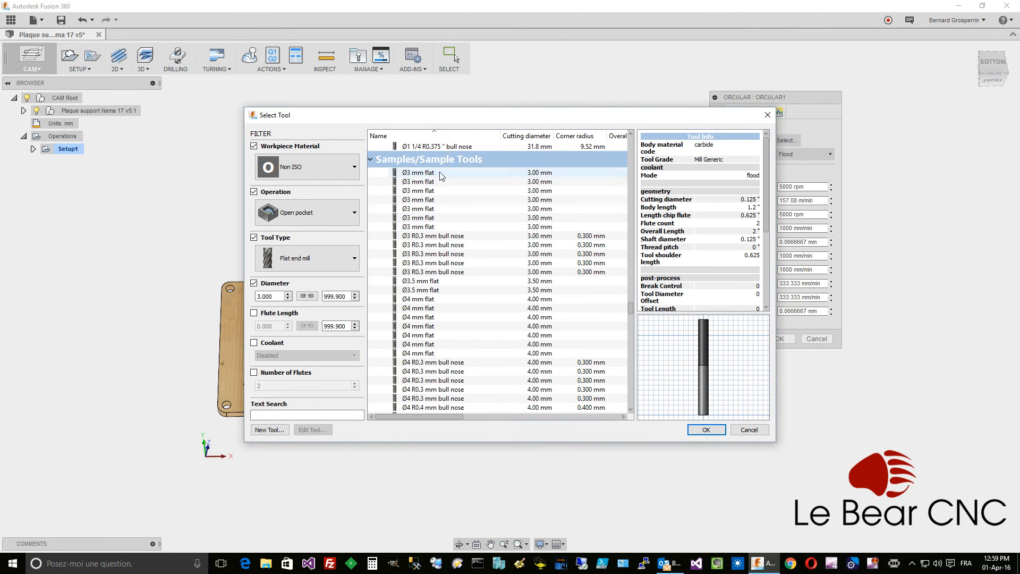
{"action": "left_click_drag", "start_coordinate": [451, 416], "coordinate": [511, 419]}
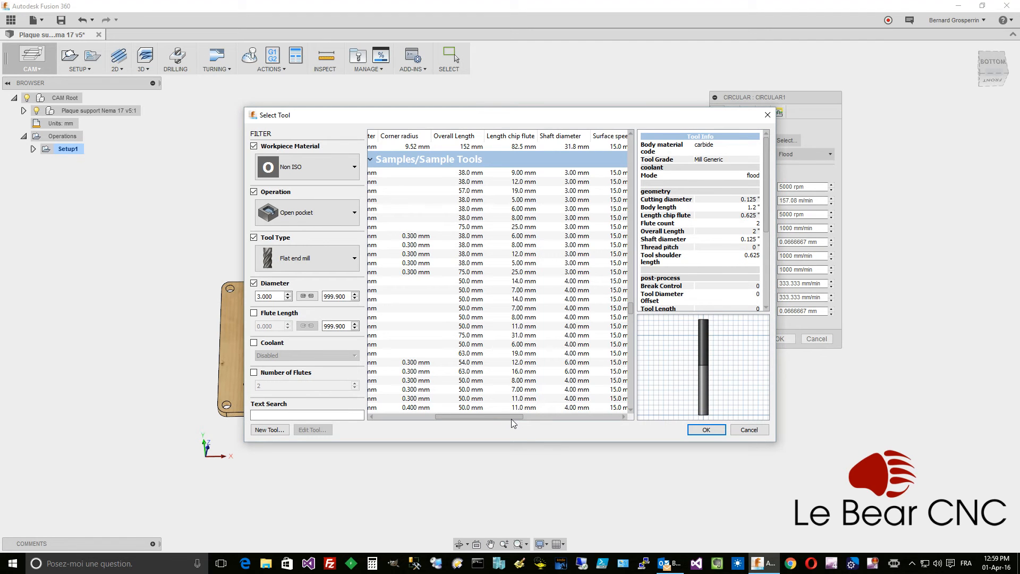
{"action": "left_click_drag", "start_coordinate": [511, 419], "coordinate": [450, 413]}
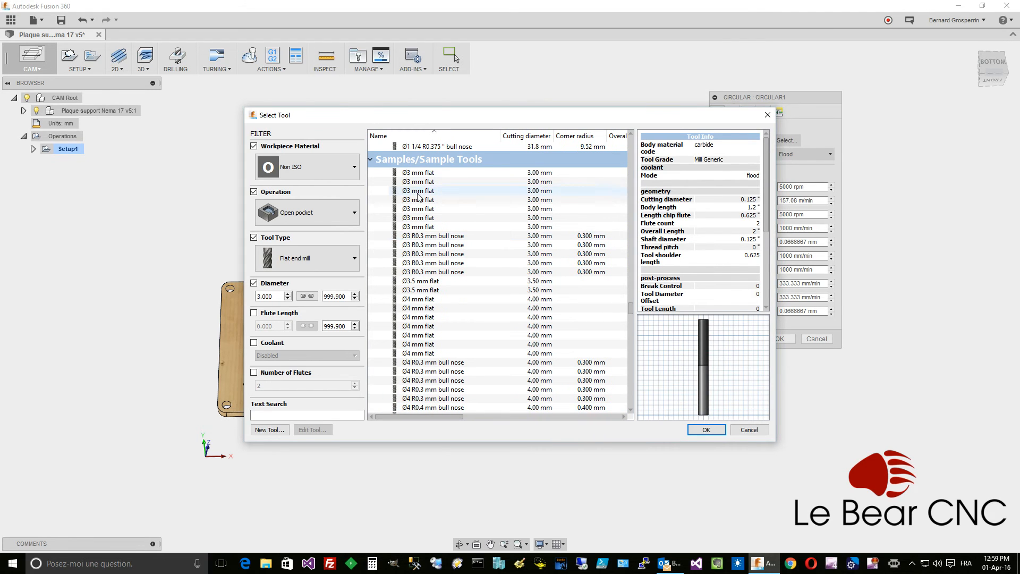
{"action": "left_click", "coordinate": [417, 182]}
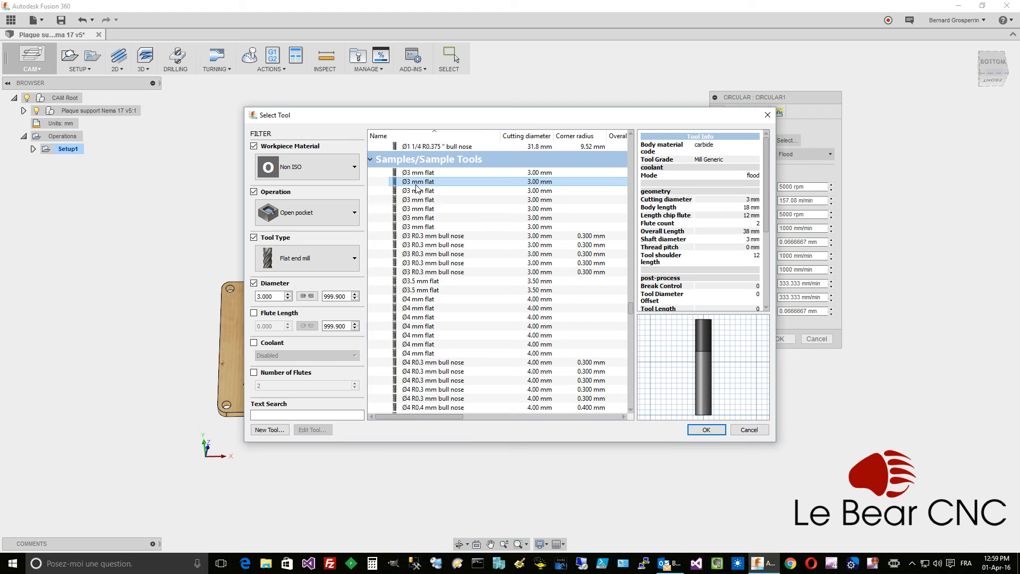
{"action": "left_click", "coordinate": [705, 432]}
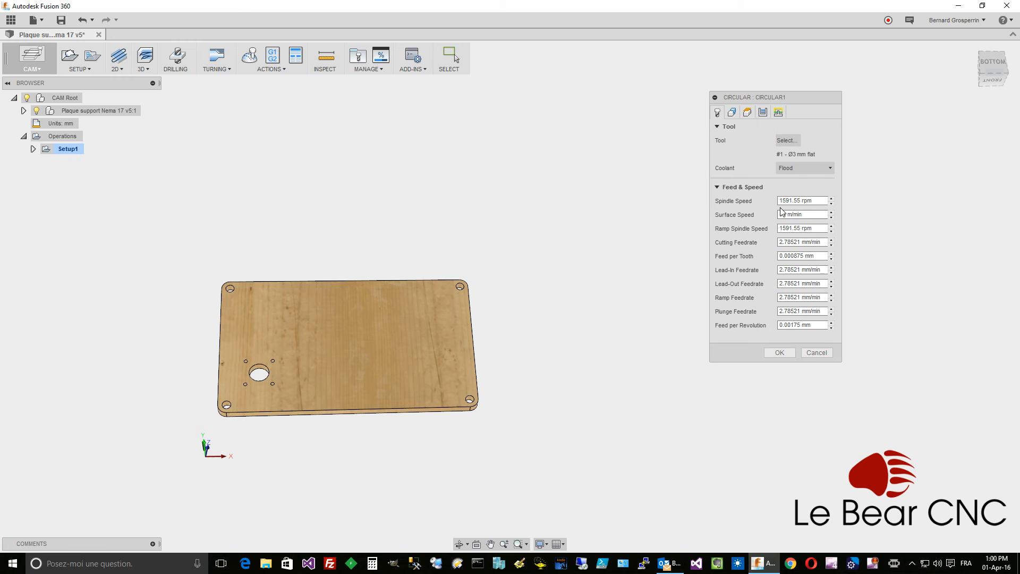
{"action": "left_click", "coordinate": [832, 168]}
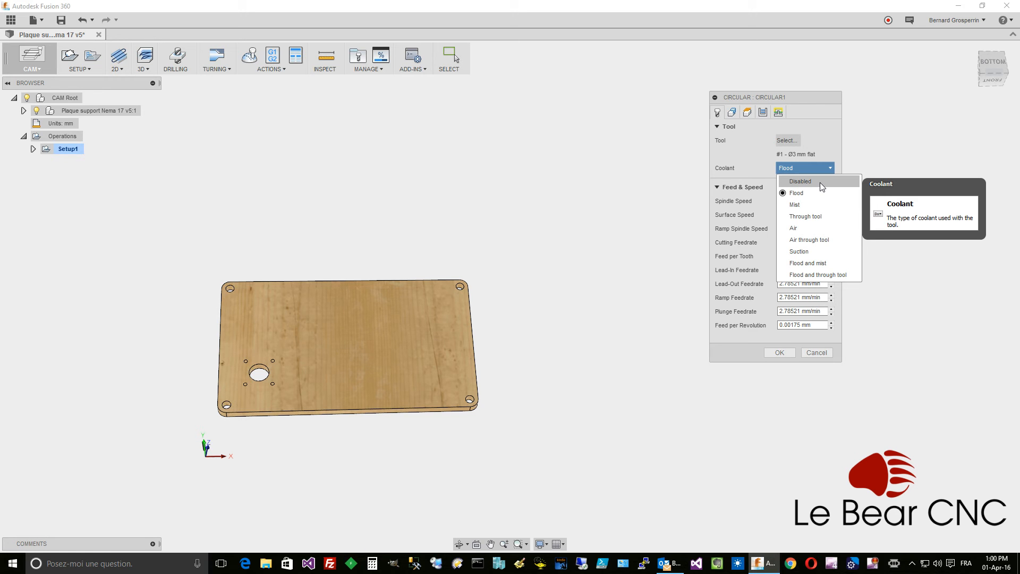
{"action": "left_click", "coordinate": [821, 183]}
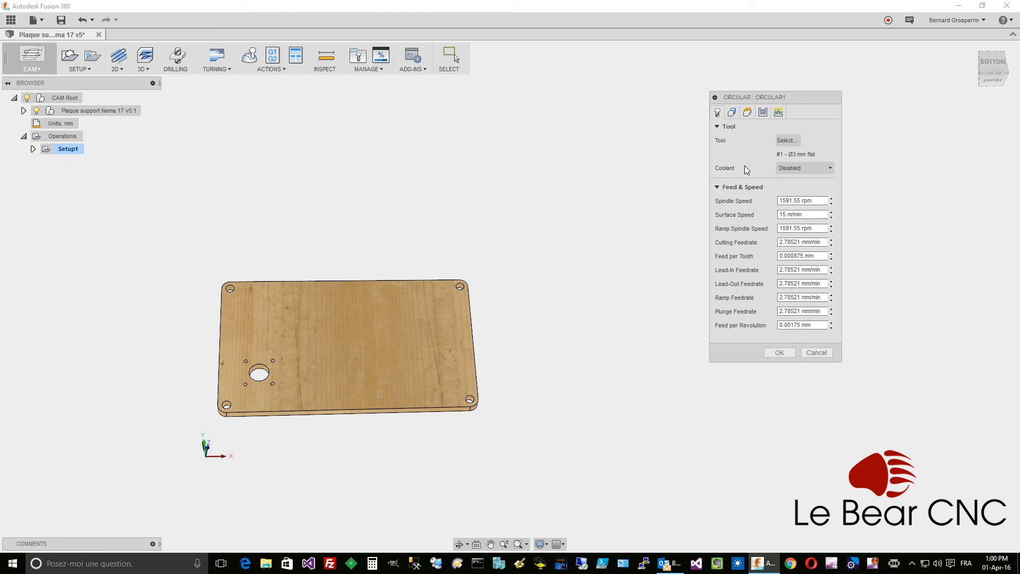
- Select the large motor bore, its four surrounding small holes and the four corner holes as the circular faces to machine
{"action": "left_click", "coordinate": [733, 112]}
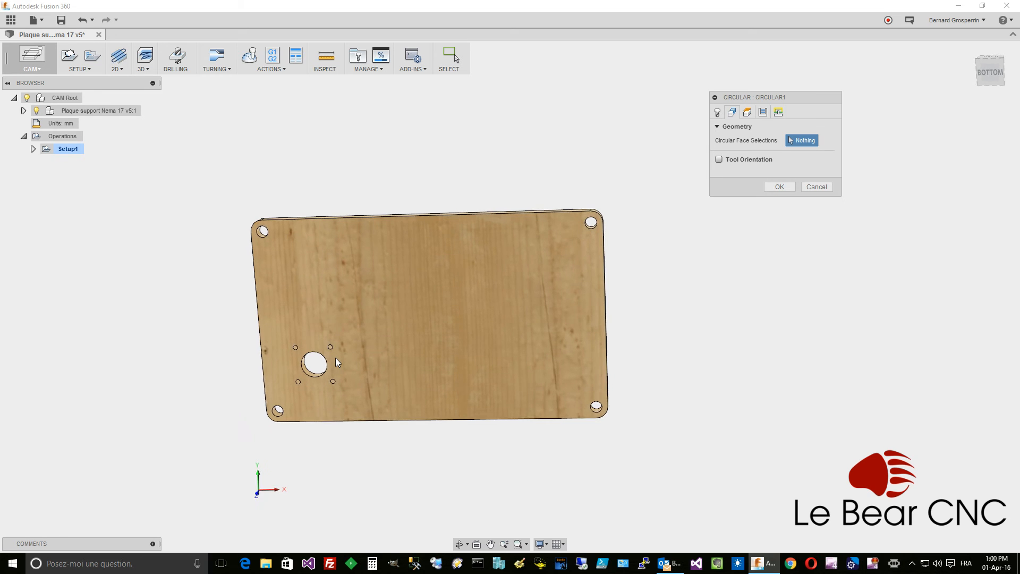
{"action": "left_click", "coordinate": [301, 349]}
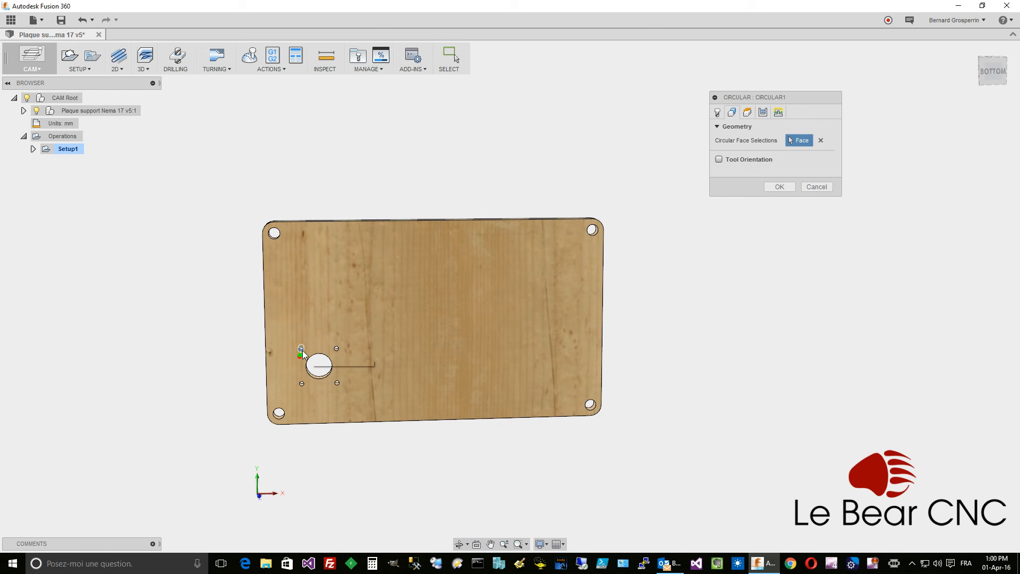
{"action": "left_click", "coordinate": [337, 349]}
{"action": "left_click", "coordinate": [338, 382]}
{"action": "left_click", "coordinate": [329, 375]}
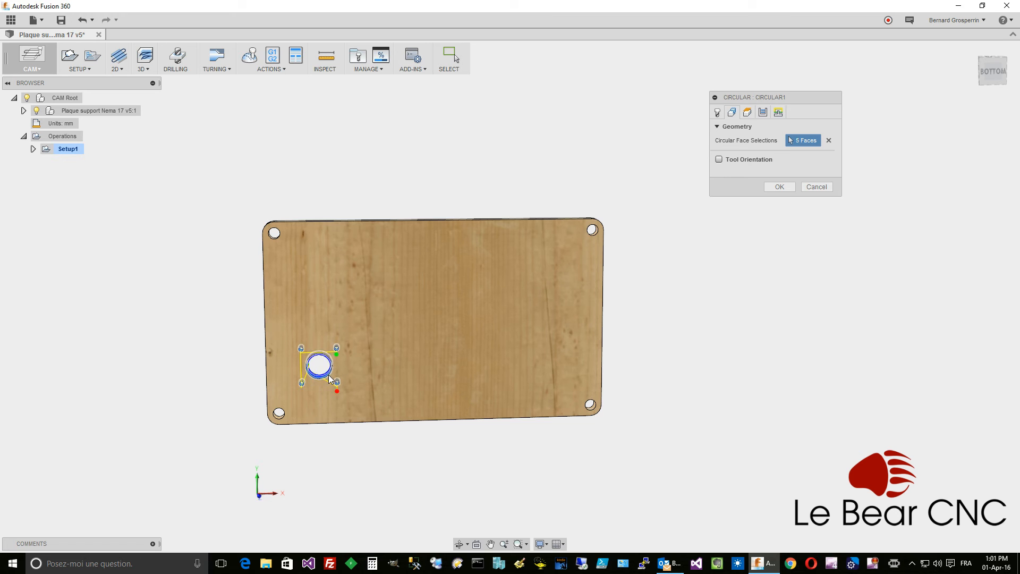
{"action": "left_click", "coordinate": [280, 415]}
{"action": "left_click", "coordinate": [276, 237]}
{"action": "left_click", "coordinate": [594, 233]}
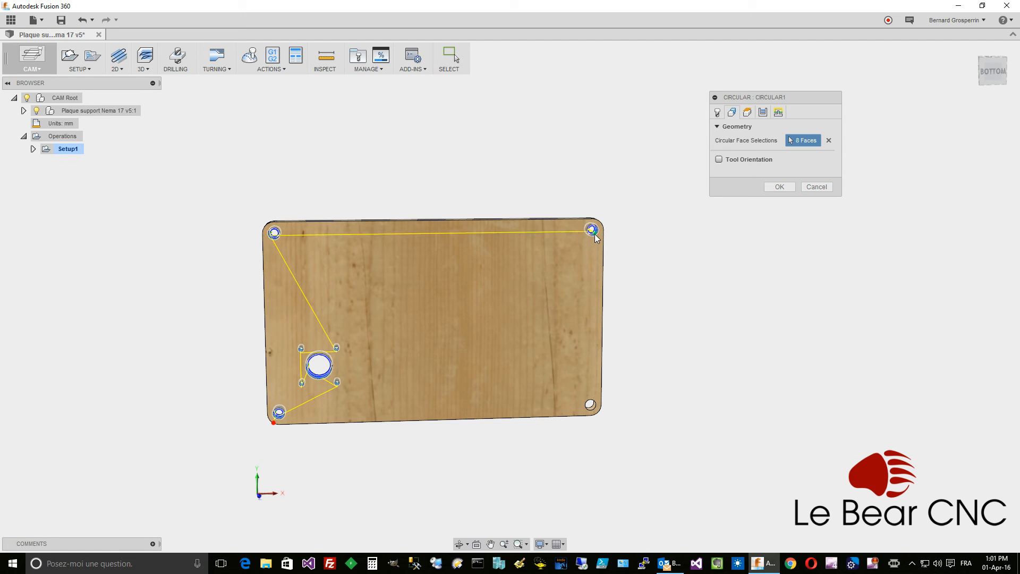
{"action": "left_click", "coordinate": [591, 407]}
- Review the Circular operation's clearance, retract, top and bottom heights against the plate
{"action": "left_click", "coordinate": [748, 113]}
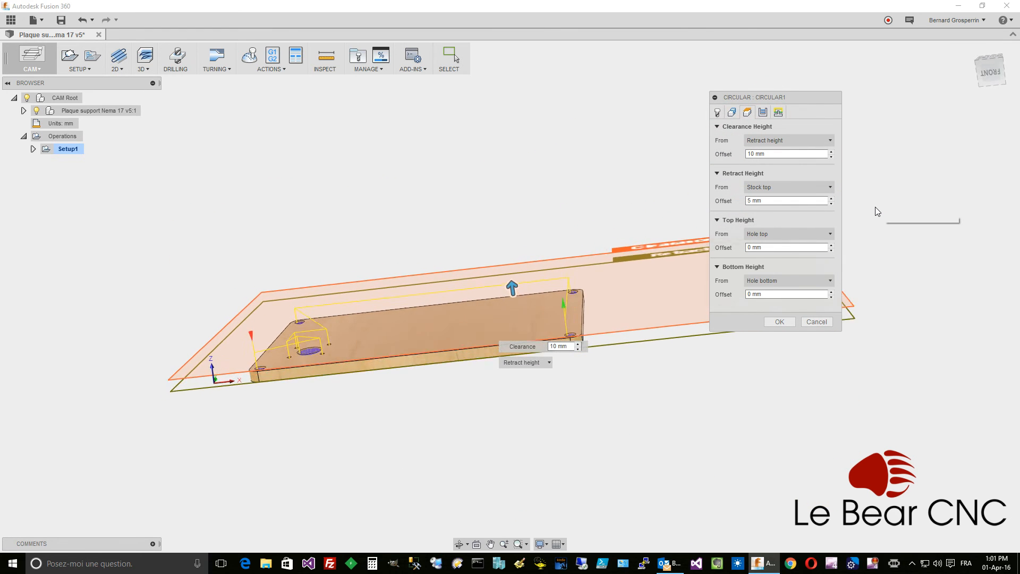
{"action": "left_click_drag", "start_coordinate": [832, 101], "coordinate": [829, 20]}
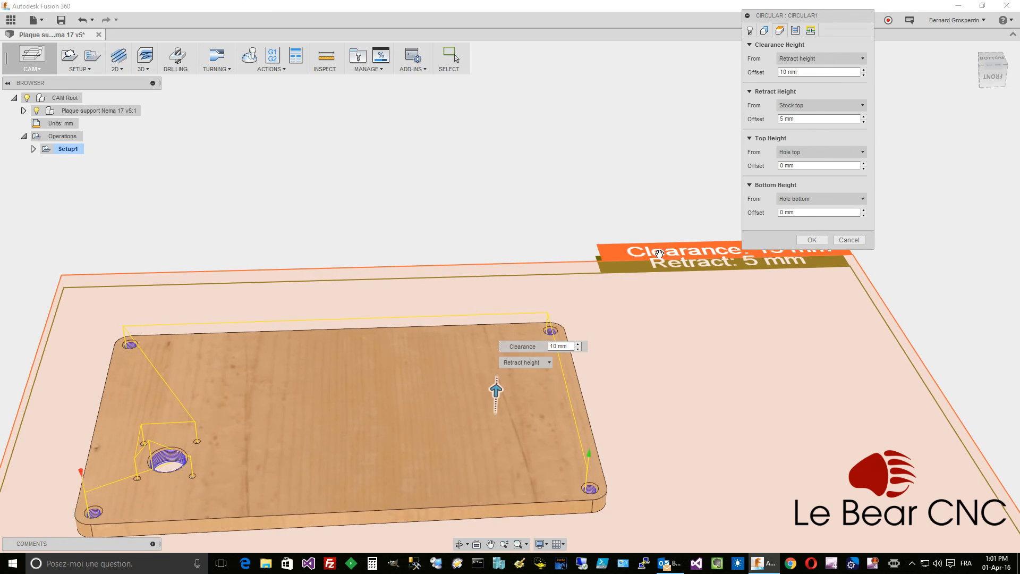
{"action": "middle_click_drag", "start_coordinate": [655, 274], "coordinate": [528, 231], "text": "shift"}
{"action": "scroll", "coordinate": [528, 230], "scroll_direction": "up", "scroll_amount": 4}
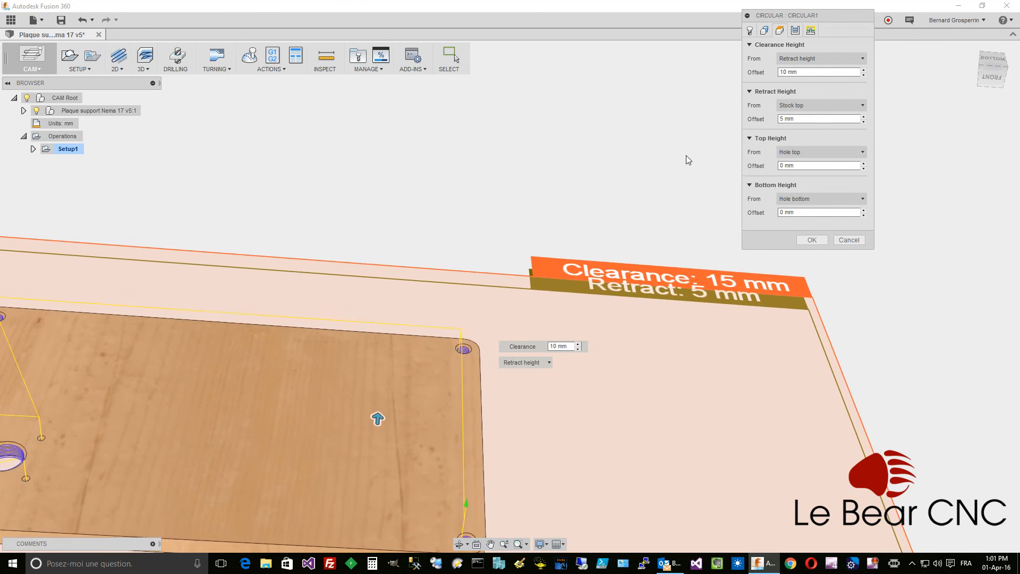
{"action": "scroll", "coordinate": [688, 154], "scroll_direction": "up", "scroll_amount": 3}
{"action": "scroll", "coordinate": [690, 155], "scroll_direction": "up", "scroll_amount": 1}
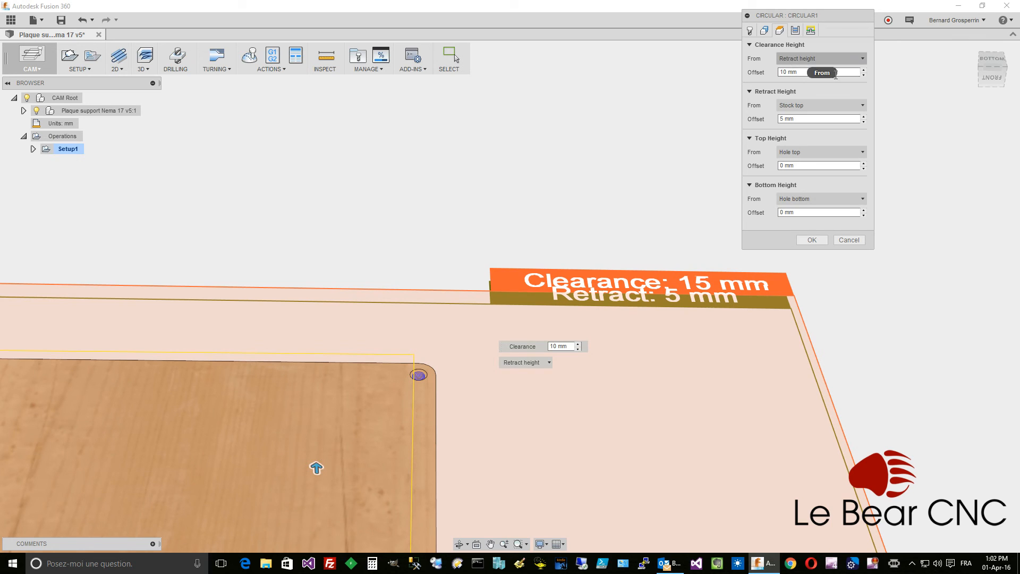
- Review the passes and linking settings and accept the Circular operation
{"action": "left_click", "coordinate": [797, 31]}
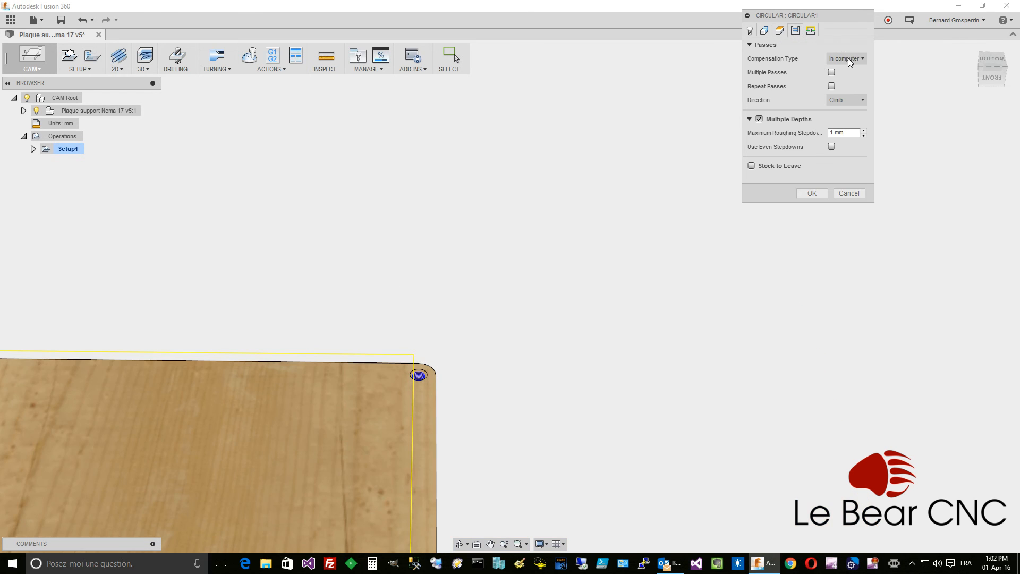
{"action": "left_click_drag", "start_coordinate": [843, 20], "coordinate": [853, 106]}
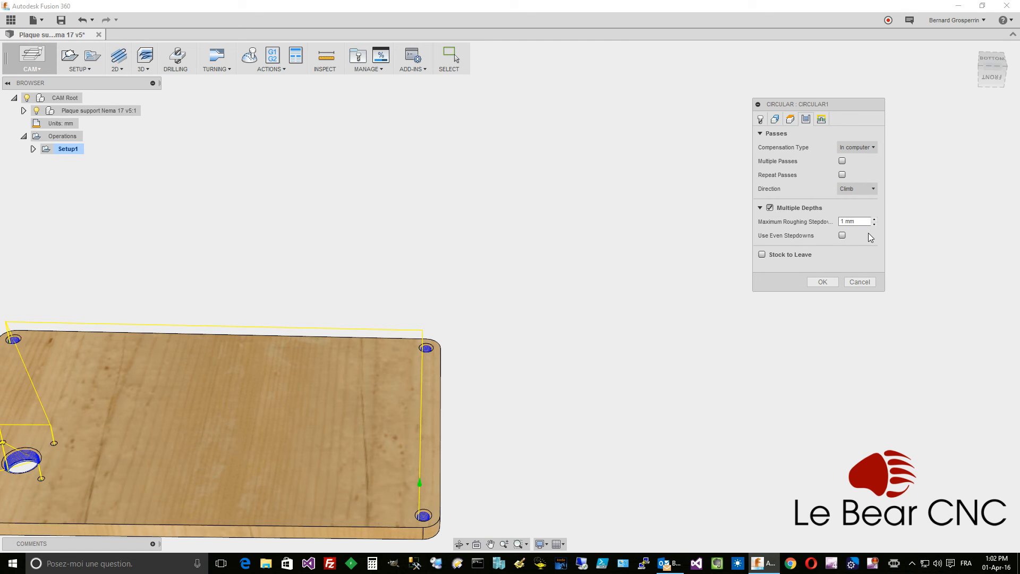
{"action": "left_click", "coordinate": [822, 120]}
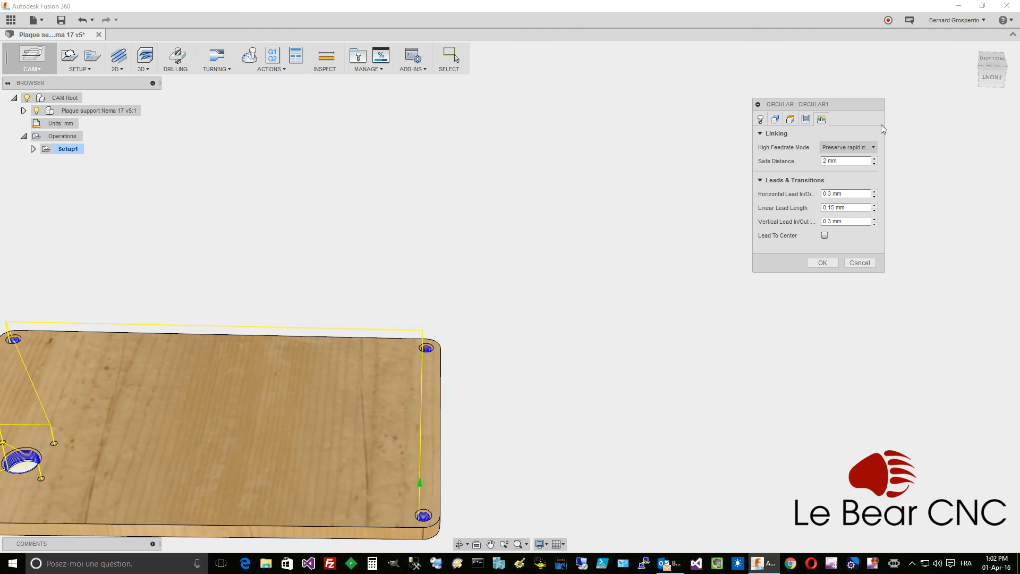
{"action": "left_click", "coordinate": [827, 262]}
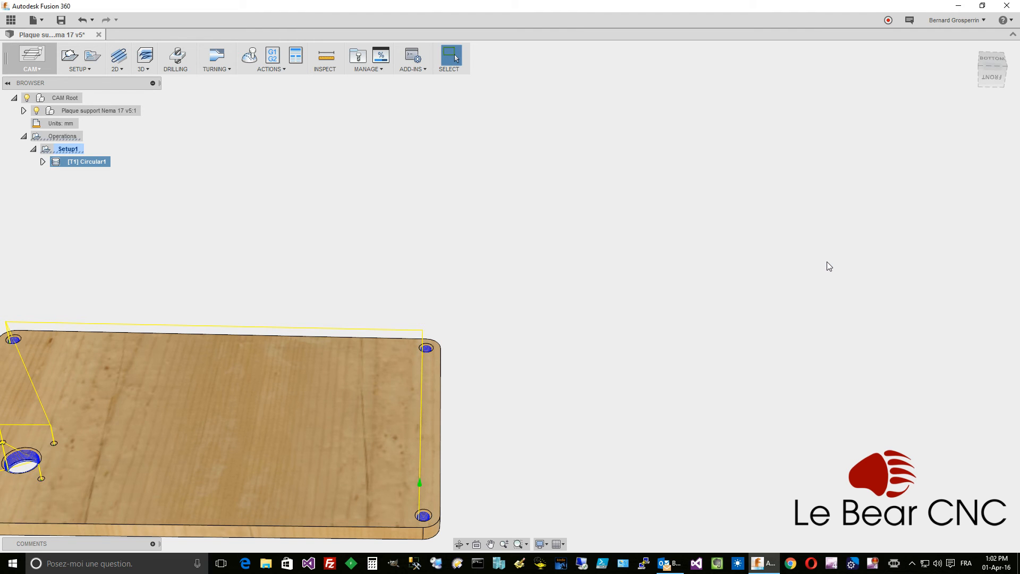
- Inspect the circular toolpath on the plate and create a 2D Contour operation in the same setup
{"action": "scroll", "coordinate": [593, 235], "scroll_direction": "down", "scroll_amount": 3}
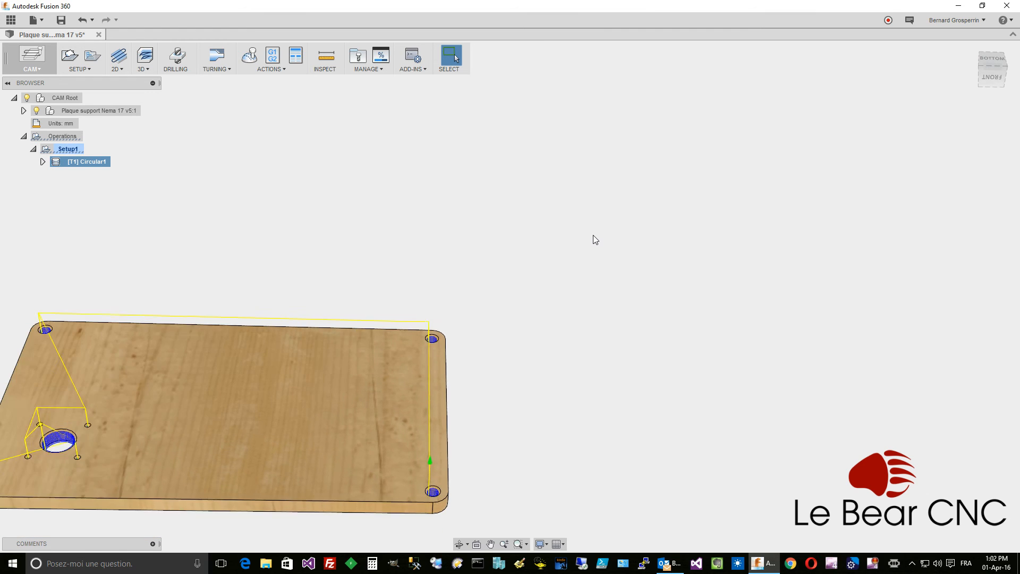
{"action": "scroll", "coordinate": [593, 235], "scroll_direction": "down", "scroll_amount": 2}
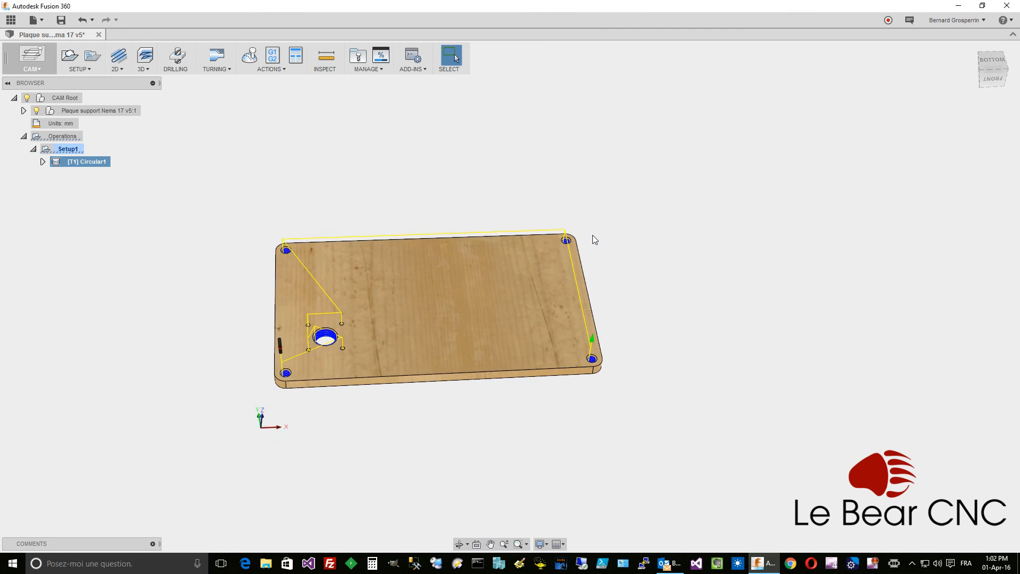
{"action": "scroll", "coordinate": [607, 229], "scroll_direction": "up", "scroll_amount": 5}
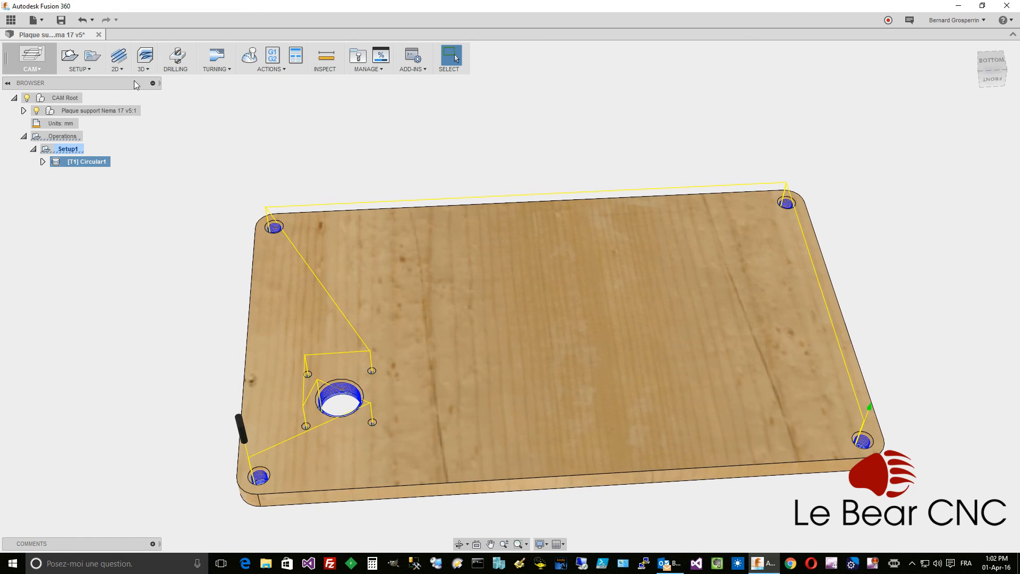
{"action": "left_click", "coordinate": [114, 68]}
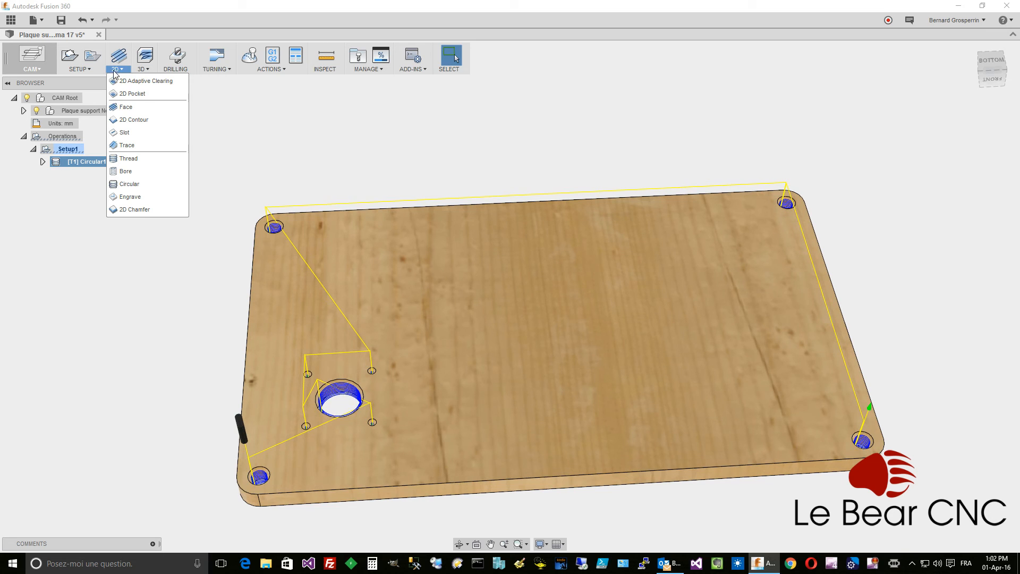
{"action": "left_click", "coordinate": [131, 124]}
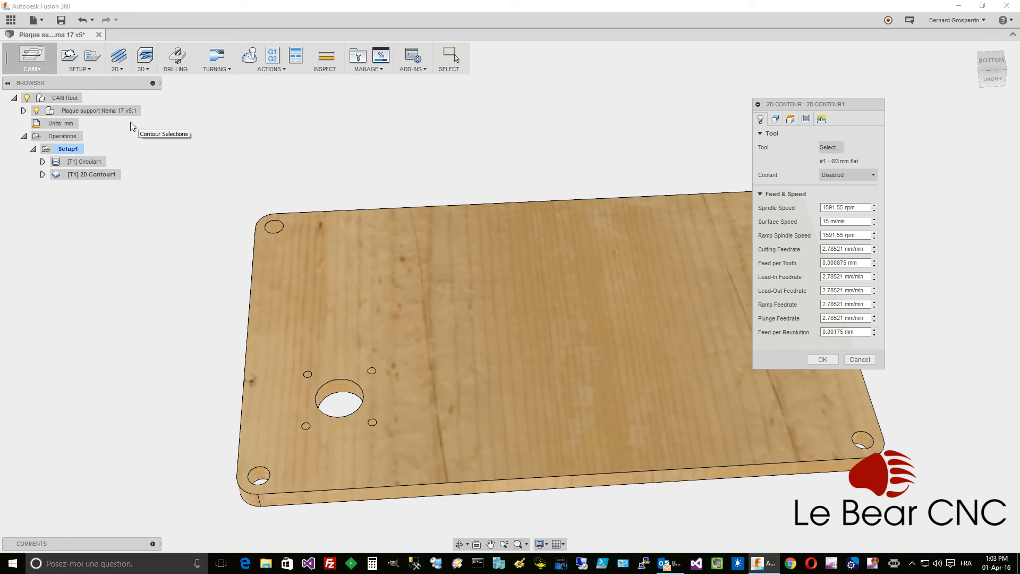
{"action": "left_click_drag", "start_coordinate": [799, 101], "coordinate": [843, 83]}
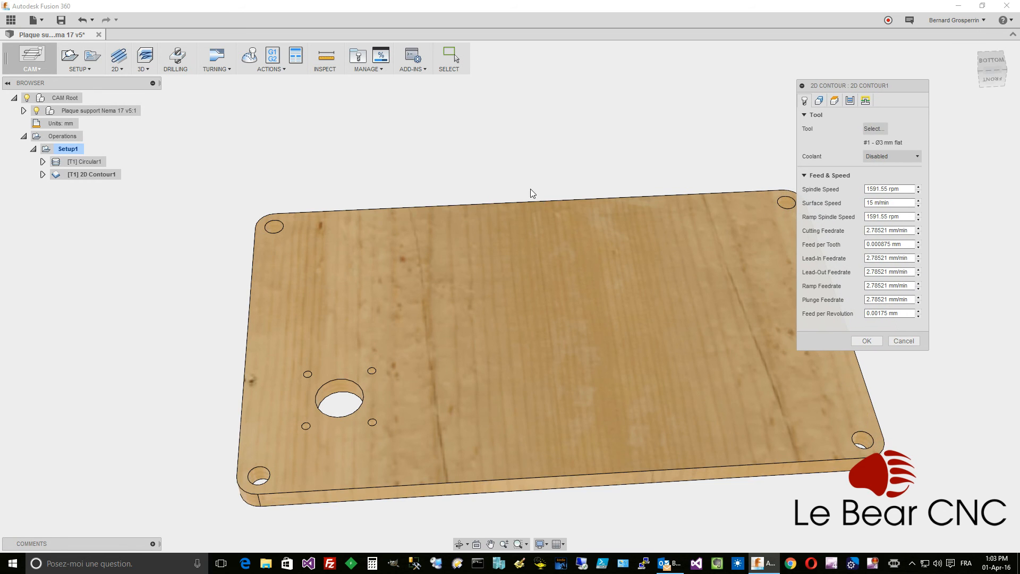
{"action": "scroll", "coordinate": [471, 148], "scroll_direction": "up", "scroll_amount": 5}
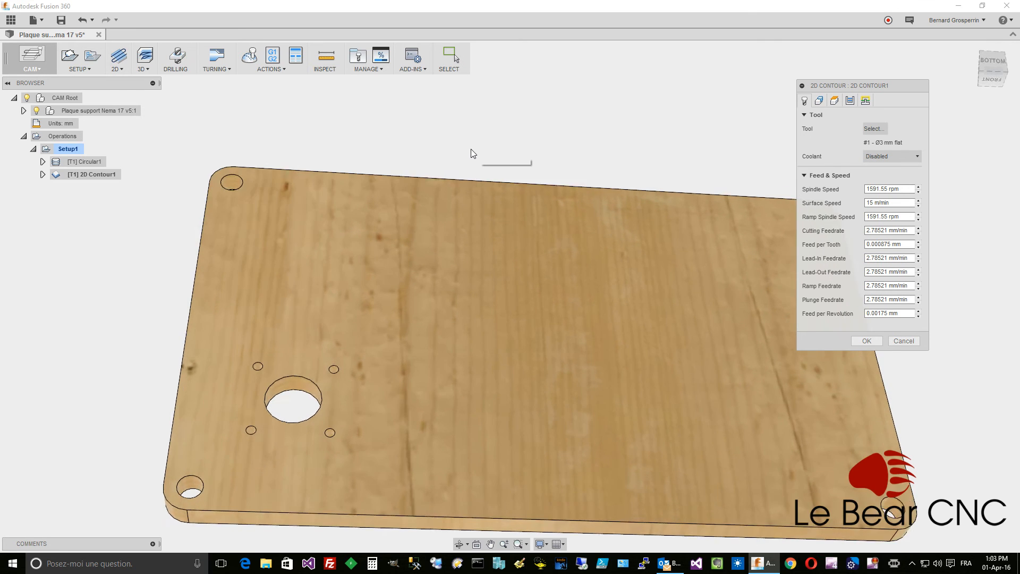
{"action": "scroll", "coordinate": [471, 149], "scroll_direction": "down", "scroll_amount": 8}
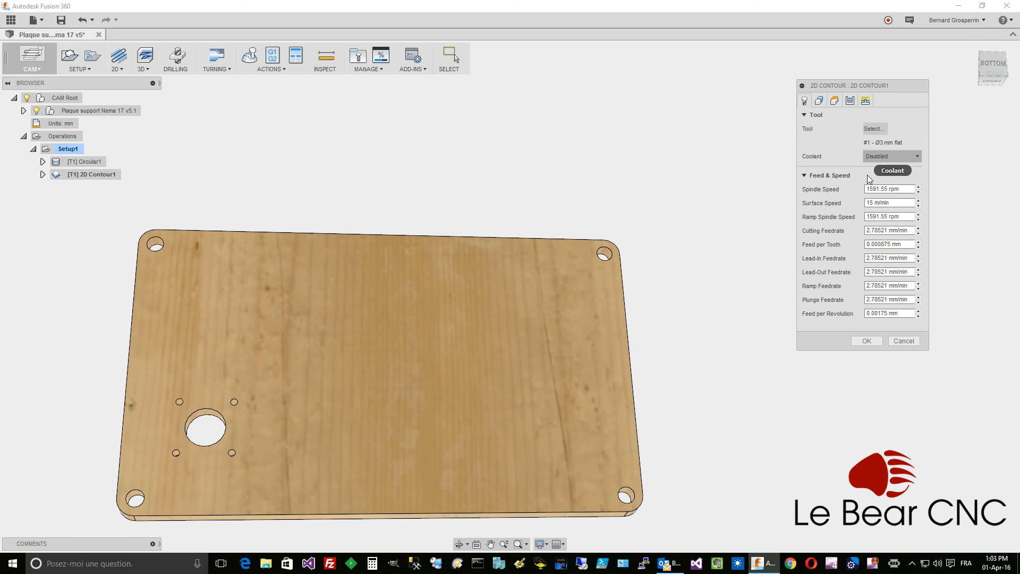
- Try the plate's upper outline as the contour, clear it, and select the lower outer edge chain instead
{"action": "left_click", "coordinate": [820, 101]}
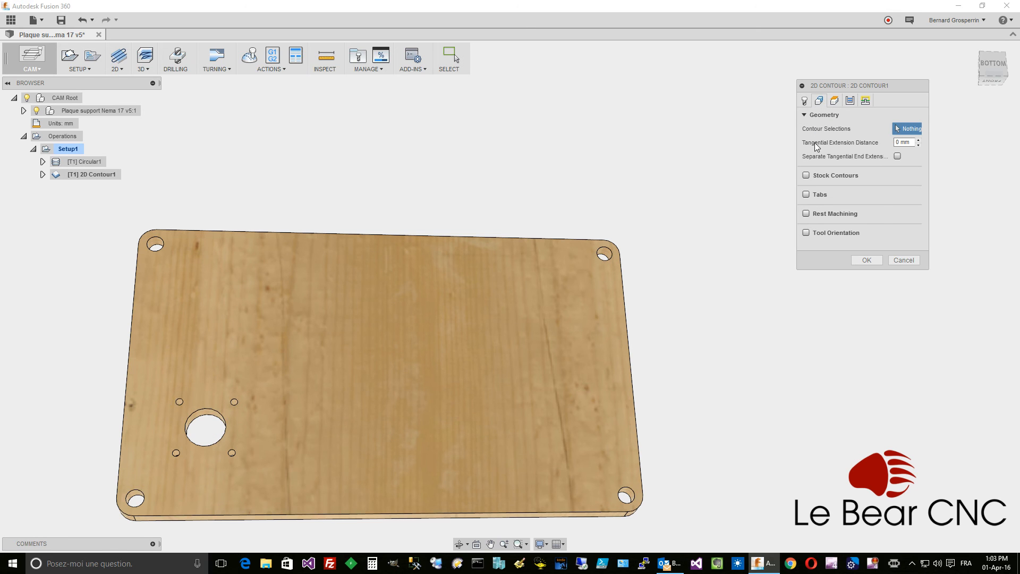
{"action": "left_click", "coordinate": [250, 517]}
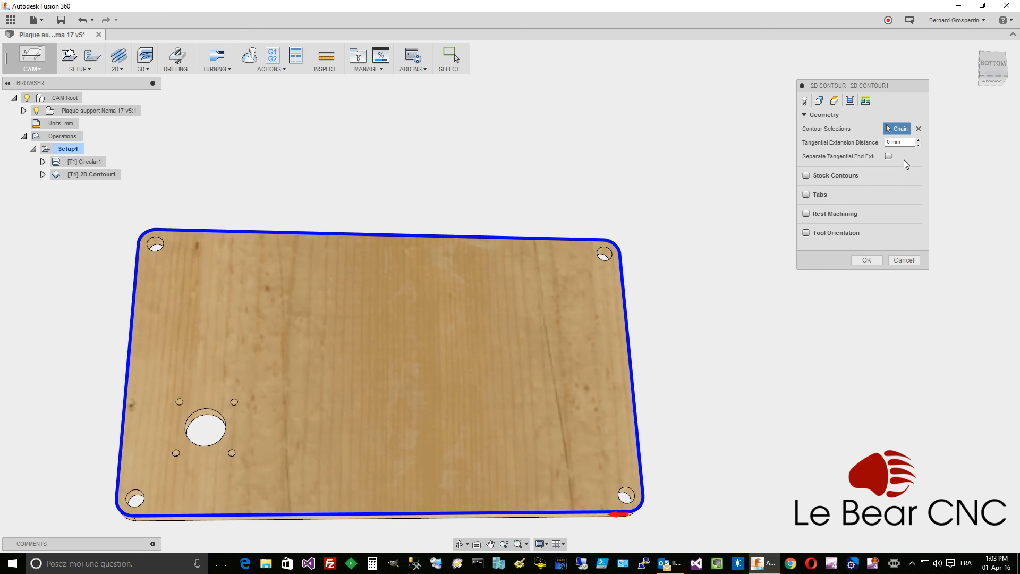
{"action": "left_click", "coordinate": [919, 129]}
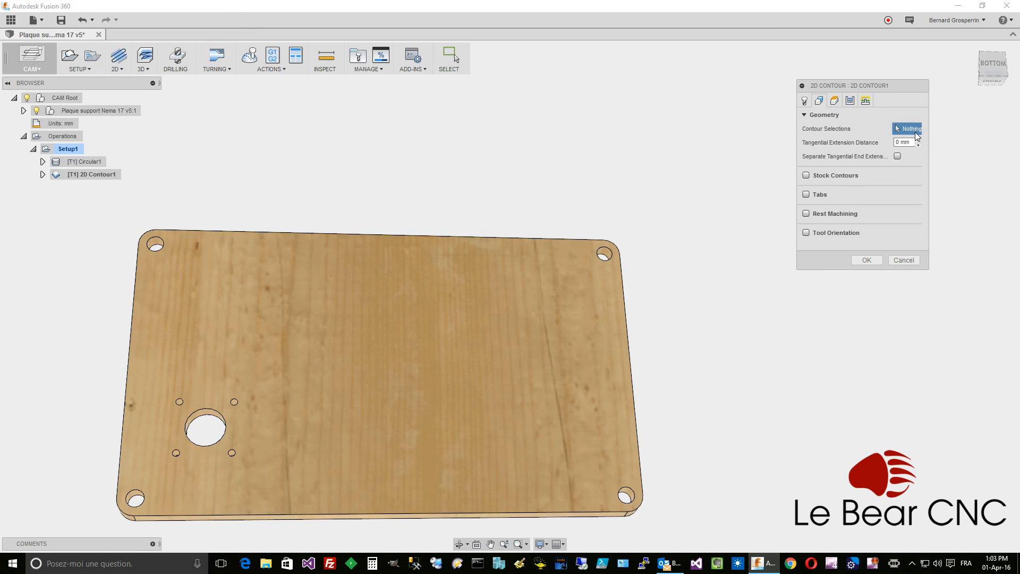
{"action": "left_click", "coordinate": [607, 518]}
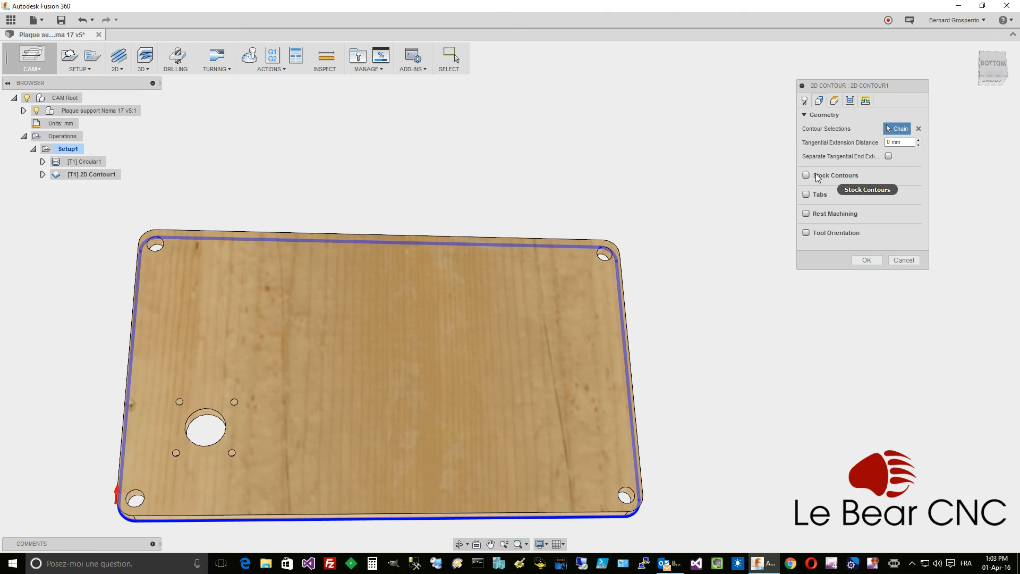
- Enable tabs for the 2D contour and set the tab shape to Triangular
{"action": "mouse_move", "coordinate": [807, 178]}
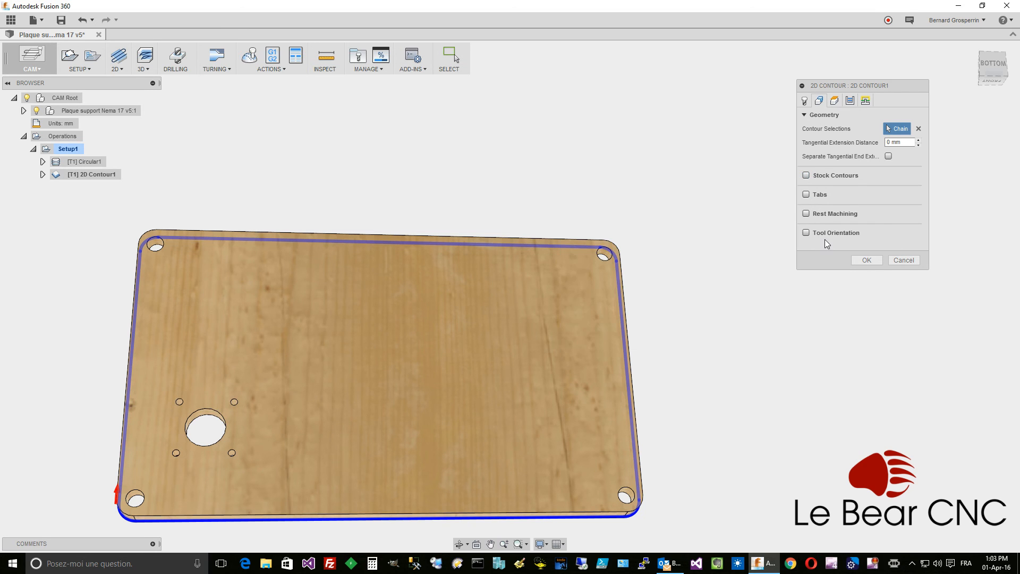
{"action": "left_click", "coordinate": [808, 193]}
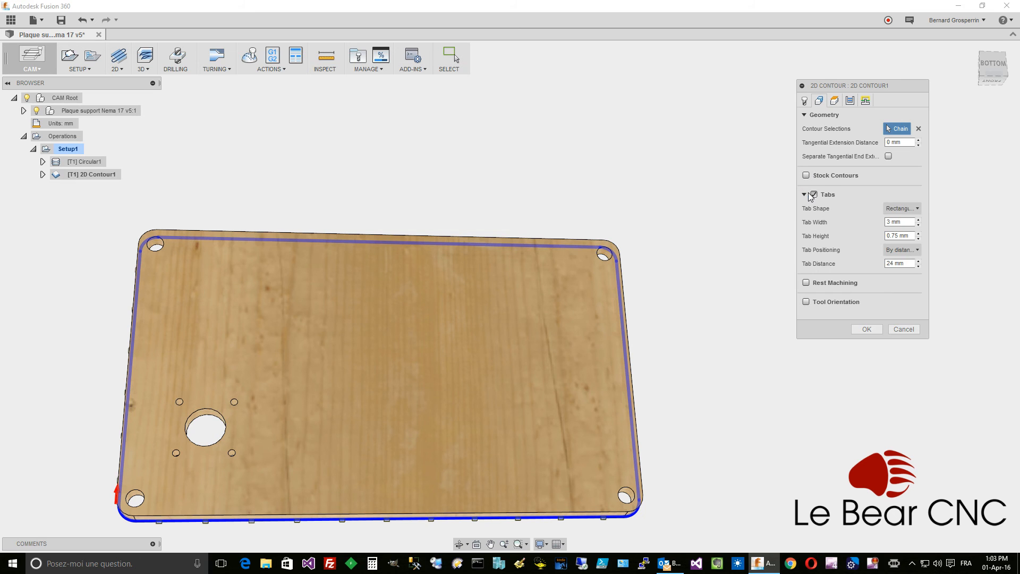
{"action": "left_click", "coordinate": [919, 208]}
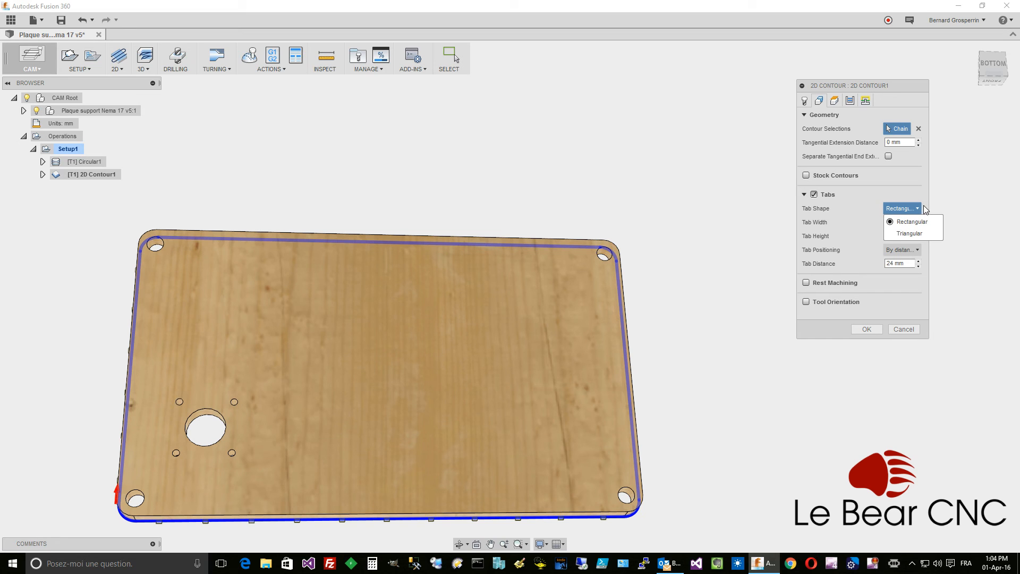
{"action": "left_click", "coordinate": [920, 232]}
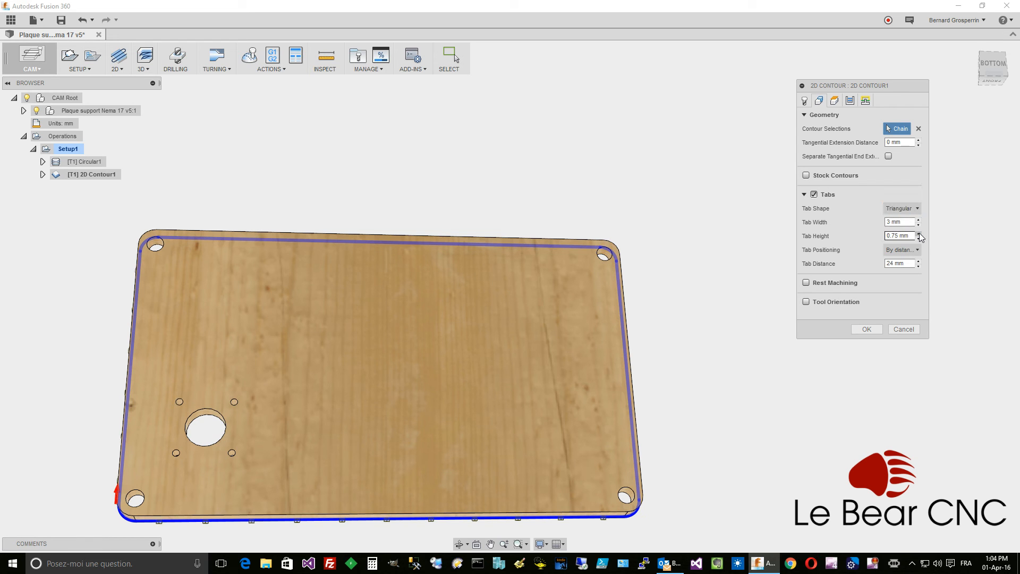
- Set the contour's triangular tabs to 10 mm width, 5 mm height and 75 mm distance
{"action": "left_click_drag", "start_coordinate": [900, 222], "coordinate": [881, 224]}
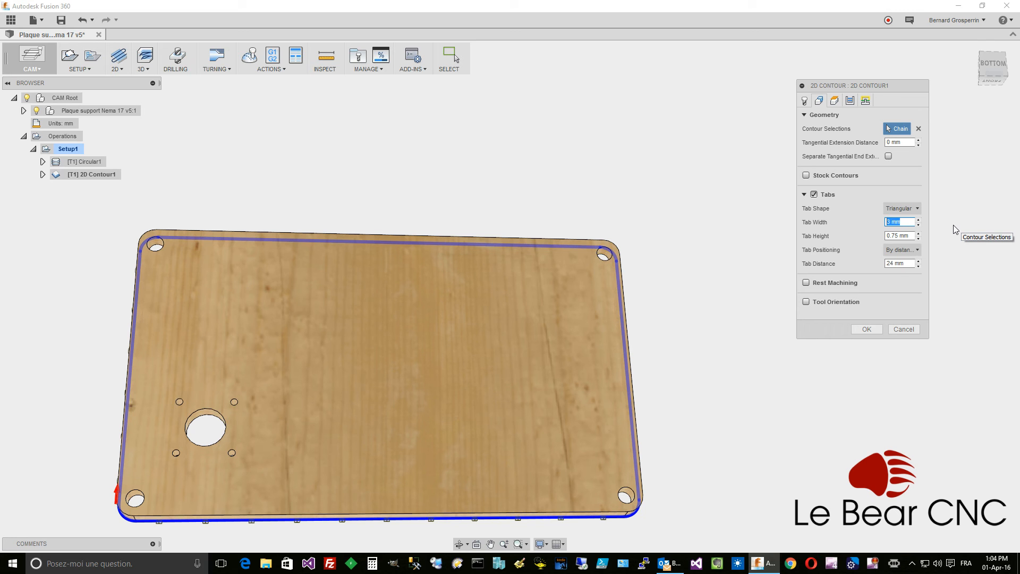
{"action": "type", "text": "10"}
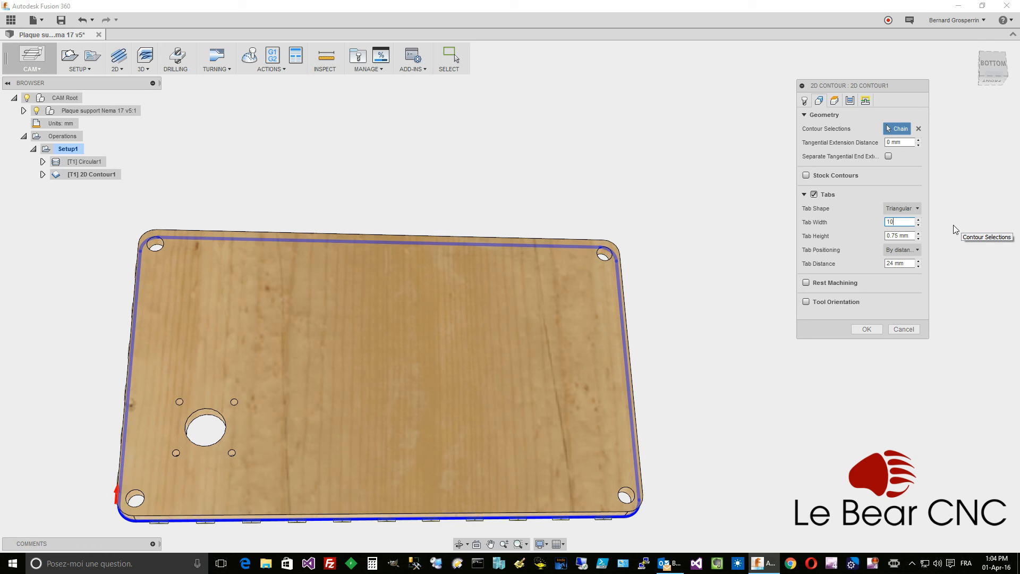
{"action": "key", "text": "Tab"}
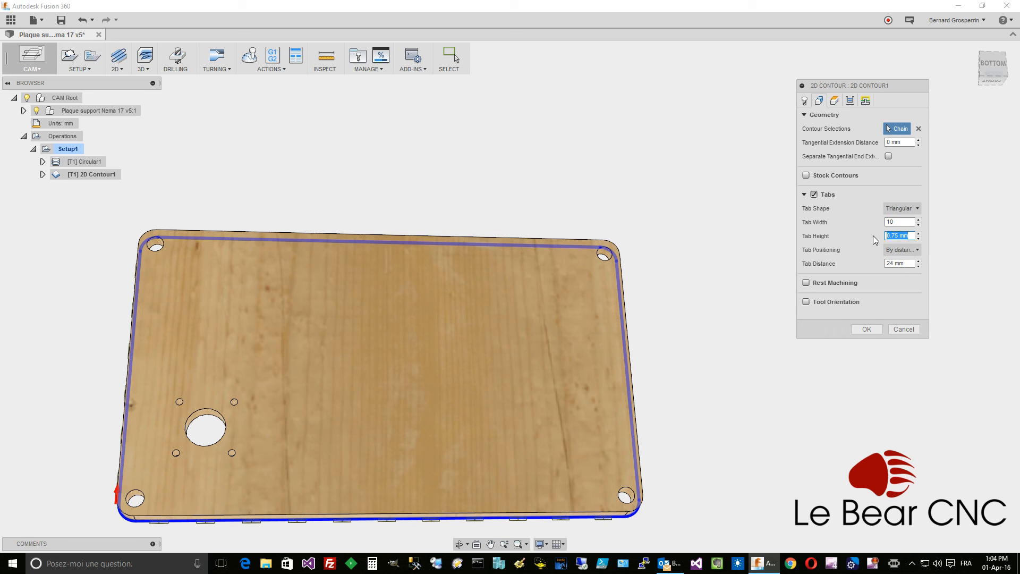
{"action": "type", "text": "5"}
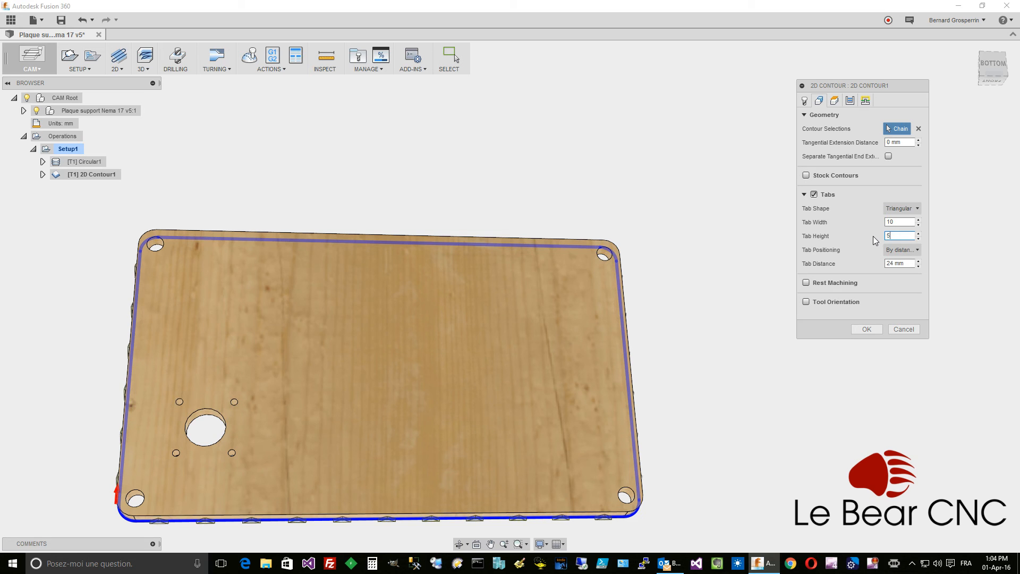
{"action": "left_click", "coordinate": [916, 263]}
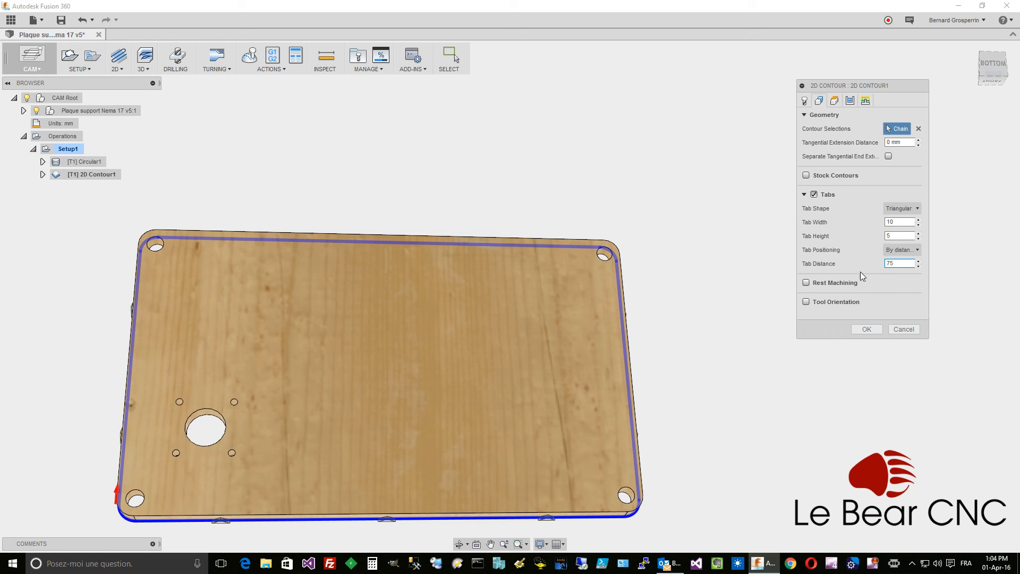
{"action": "mouse_move", "coordinate": [856, 277]}
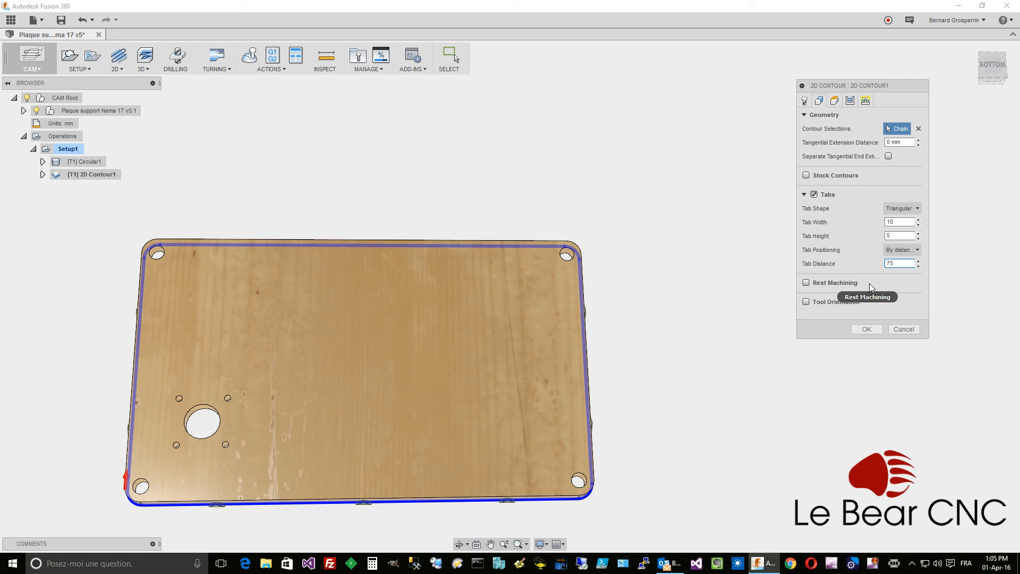
- Enable multiple depths for the 2D Contour, review the linking settings and accept the operation
{"action": "left_click", "coordinate": [851, 101]}
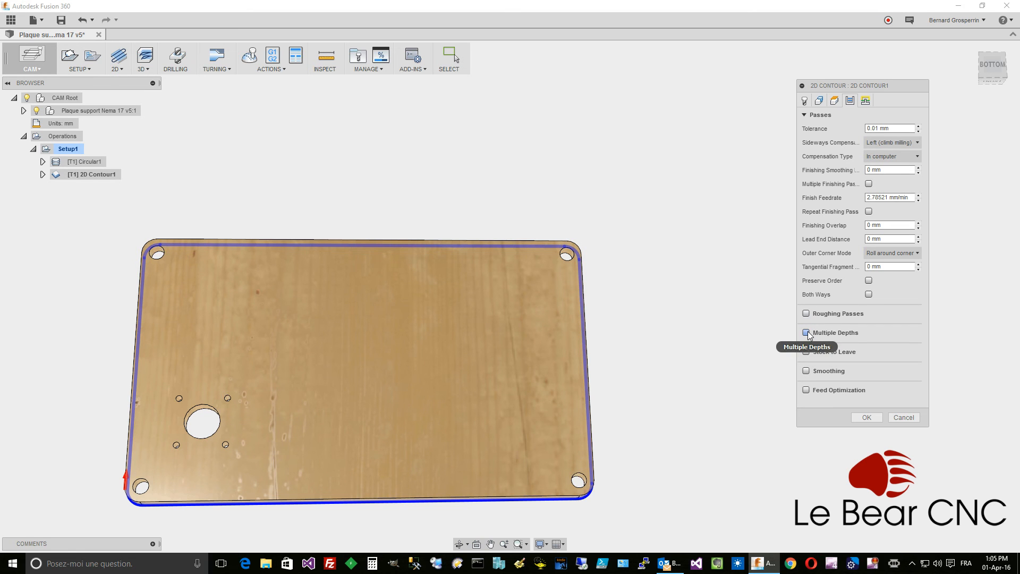
{"action": "mouse_move", "coordinate": [809, 335]}
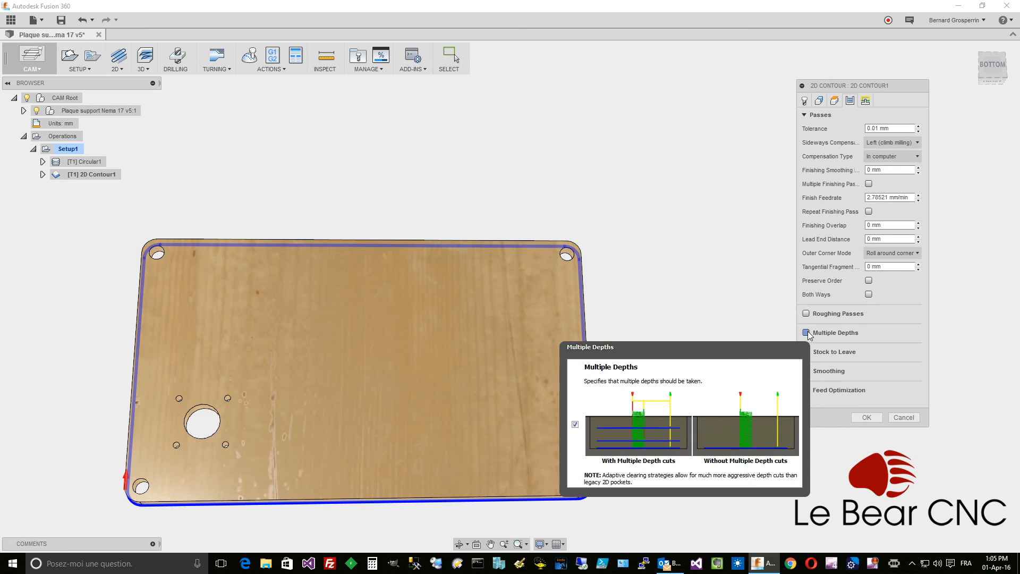
{"action": "left_click", "coordinate": [806, 332]}
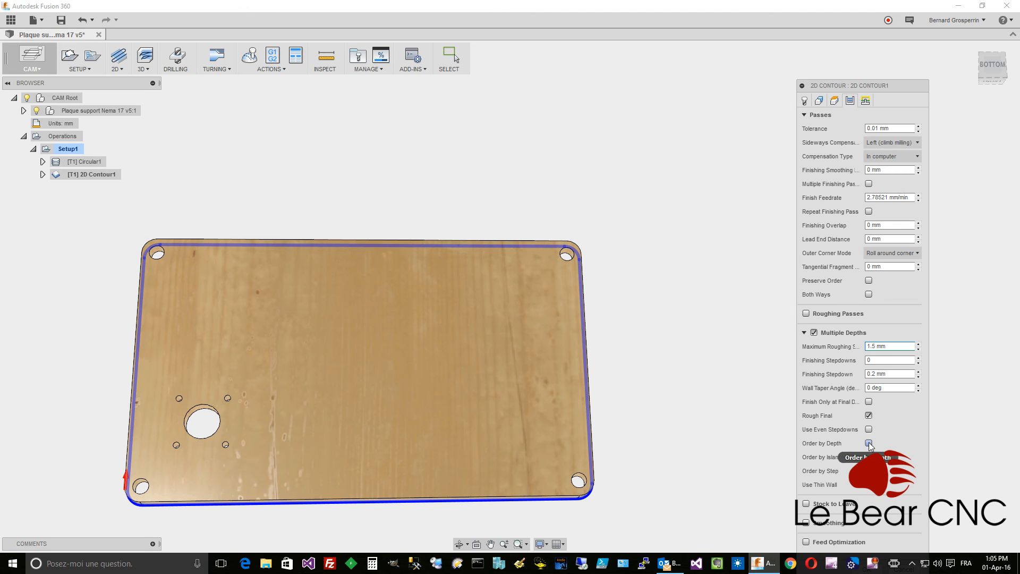
{"action": "mouse_move", "coordinate": [869, 442]}
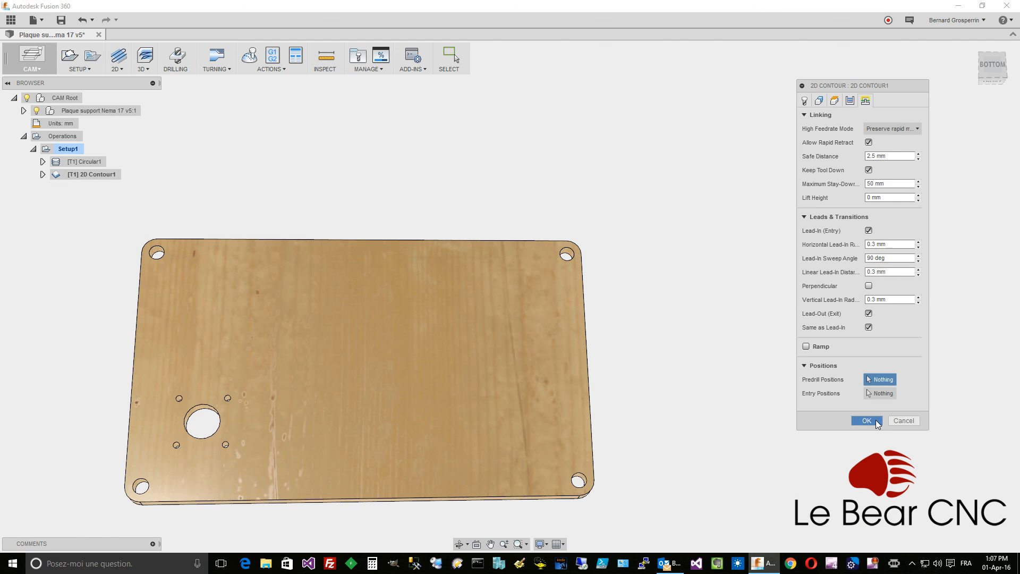
{"action": "left_click", "coordinate": [876, 421]}
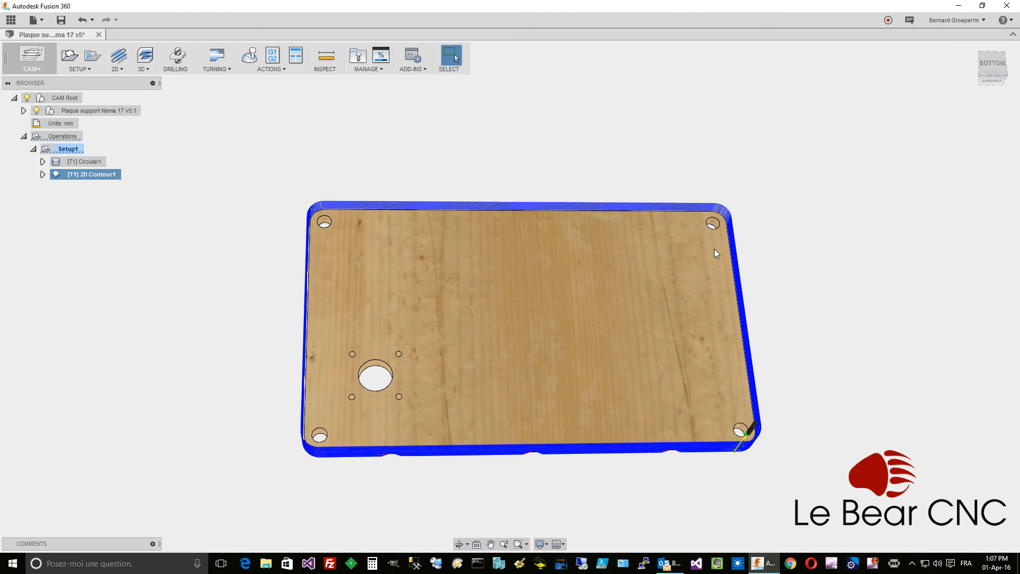
- Simulate all of Setup1's toolpaths with the stock displayed
{"action": "right_click", "coordinate": [74, 149]}
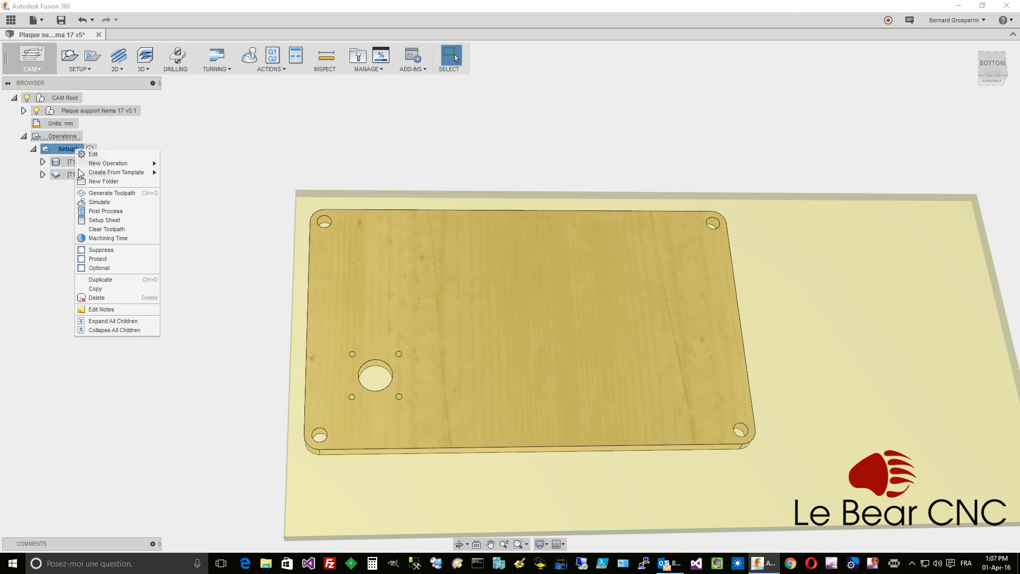
{"action": "left_click", "coordinate": [97, 205]}
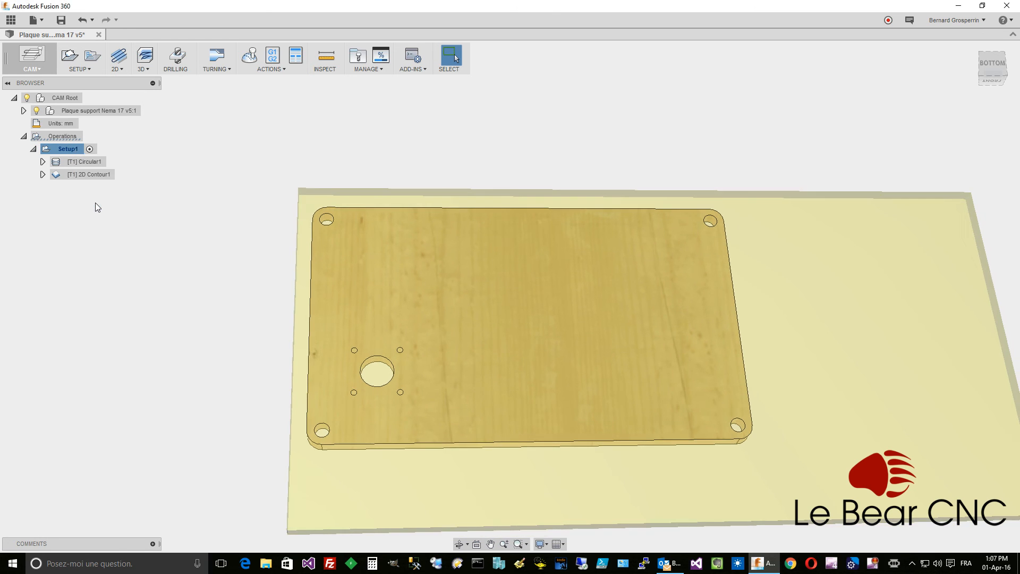
{"action": "left_click_drag", "start_coordinate": [349, 207], "coordinate": [888, 105]}
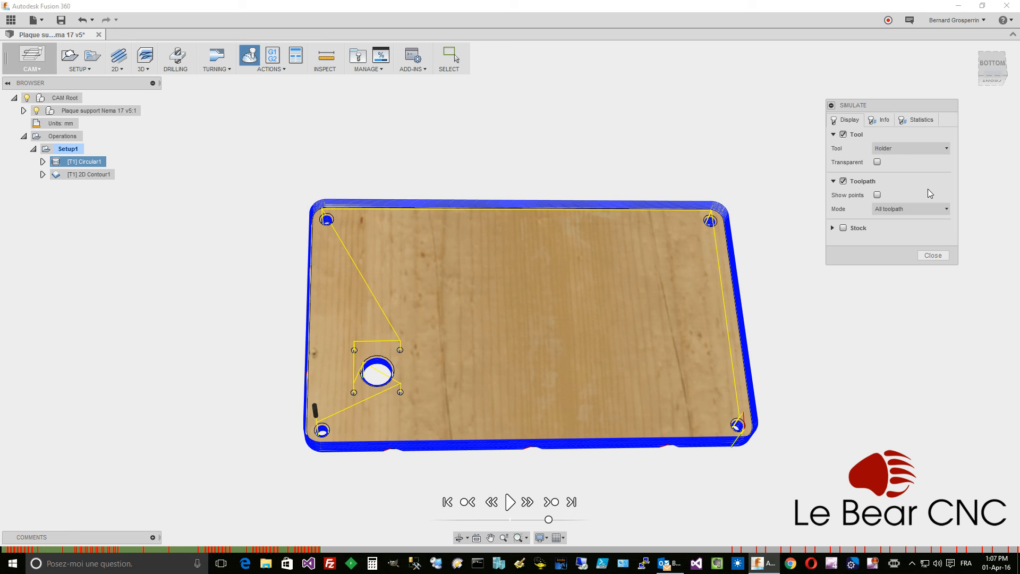
{"action": "left_click", "coordinate": [843, 228]}
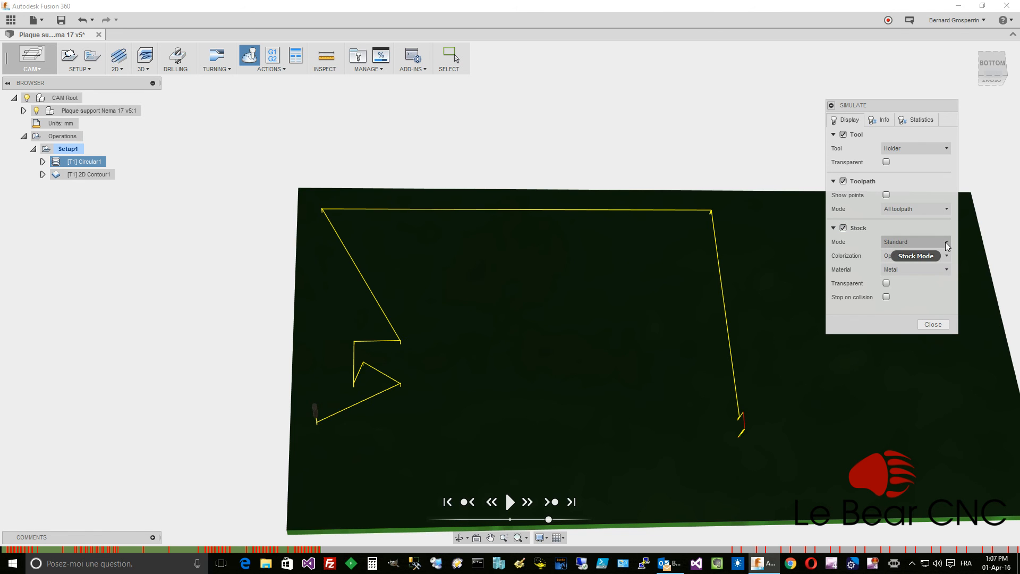
- Set the simulated stock to Standard mode with Material colorization and Metal as its material
{"action": "left_click", "coordinate": [946, 242]}
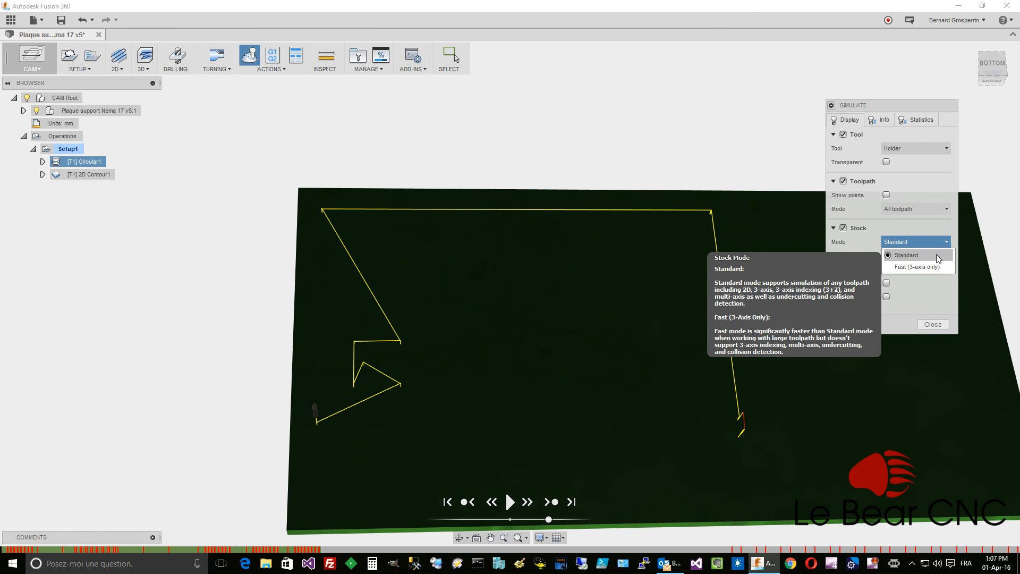
{"action": "left_click", "coordinate": [937, 255]}
{"action": "left_click", "coordinate": [947, 257]}
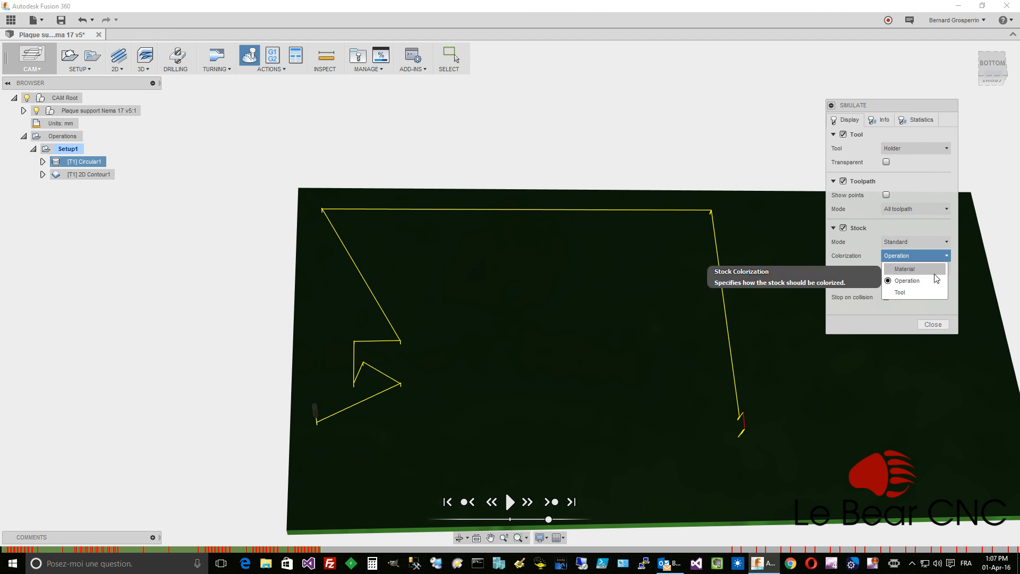
{"action": "left_click", "coordinate": [932, 269]}
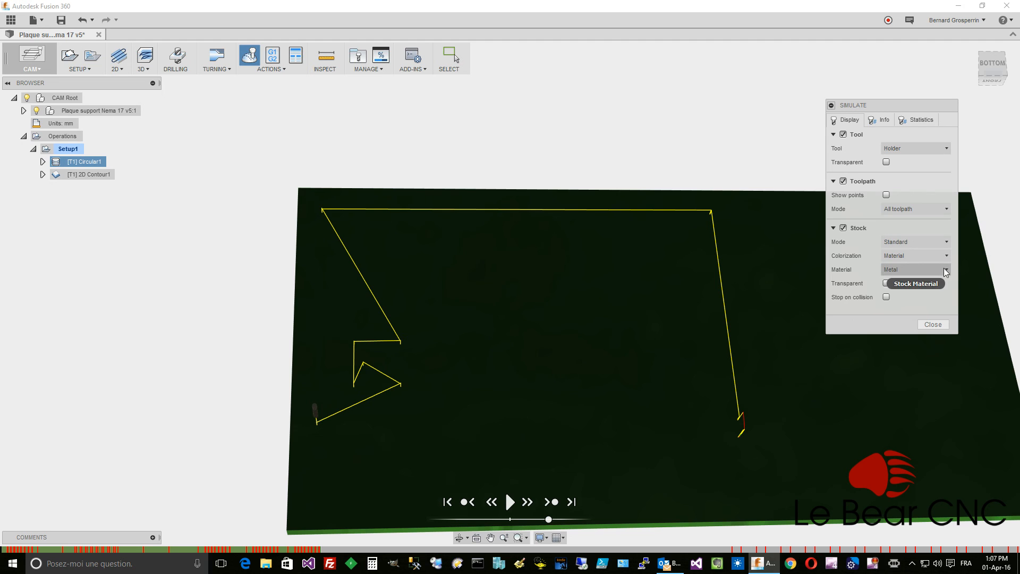
{"action": "left_click", "coordinate": [946, 270]}
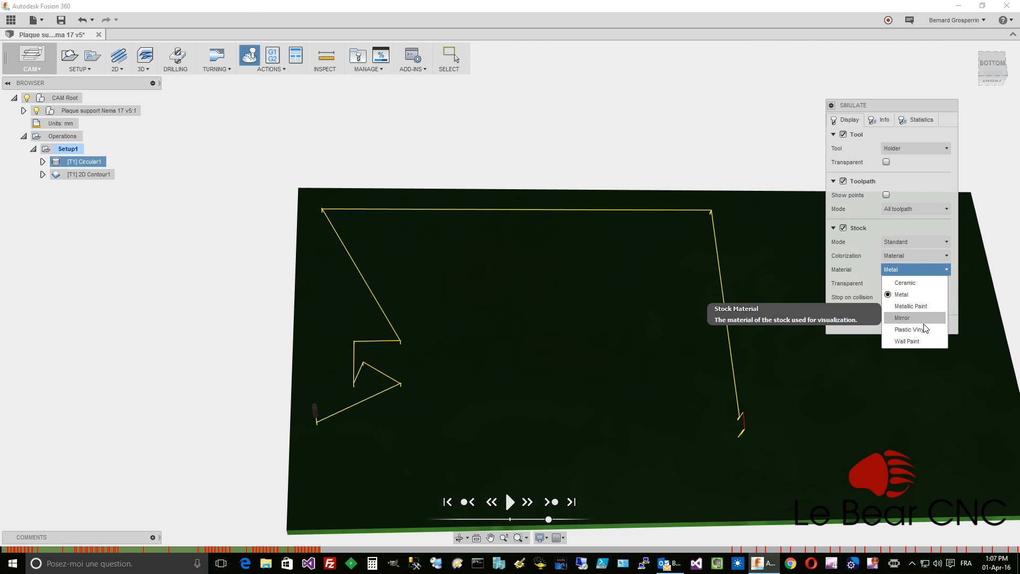
{"action": "left_click", "coordinate": [916, 293]}
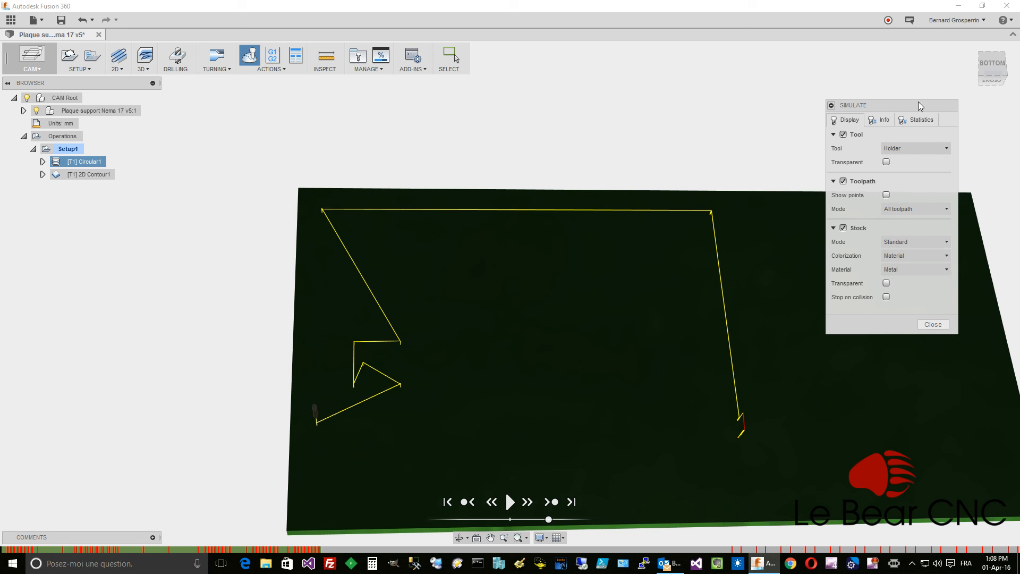
- Play the machining simulation of the Circular and 2D Contour operations, adjusting the playback speed while it runs
{"action": "left_click_drag", "start_coordinate": [910, 105], "coordinate": [918, 86]}
{"action": "middle_click_drag", "start_coordinate": [815, 250], "coordinate": [615, 420], "text": "shift"}
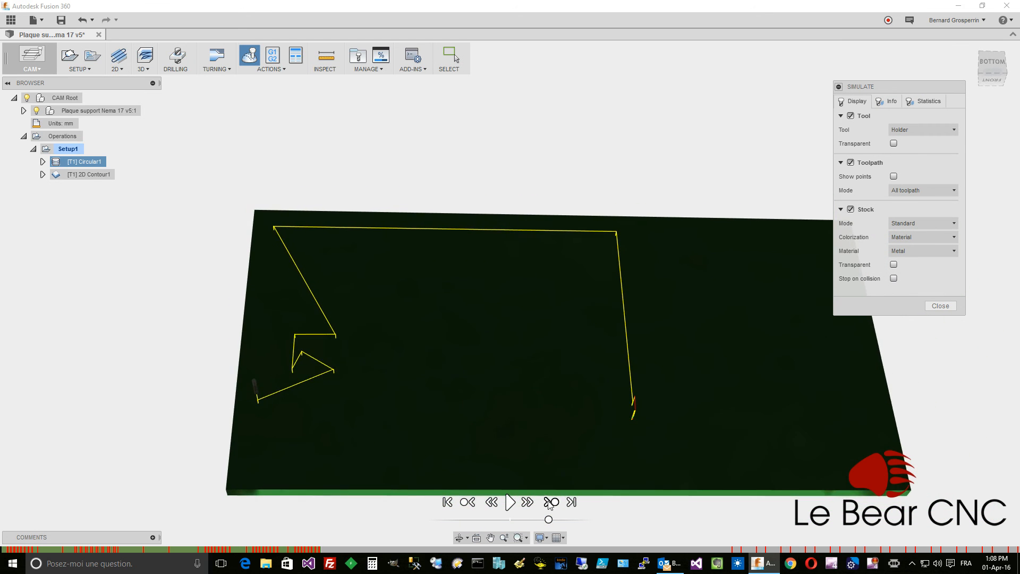
{"action": "left_click_drag", "start_coordinate": [549, 521], "coordinate": [536, 520]}
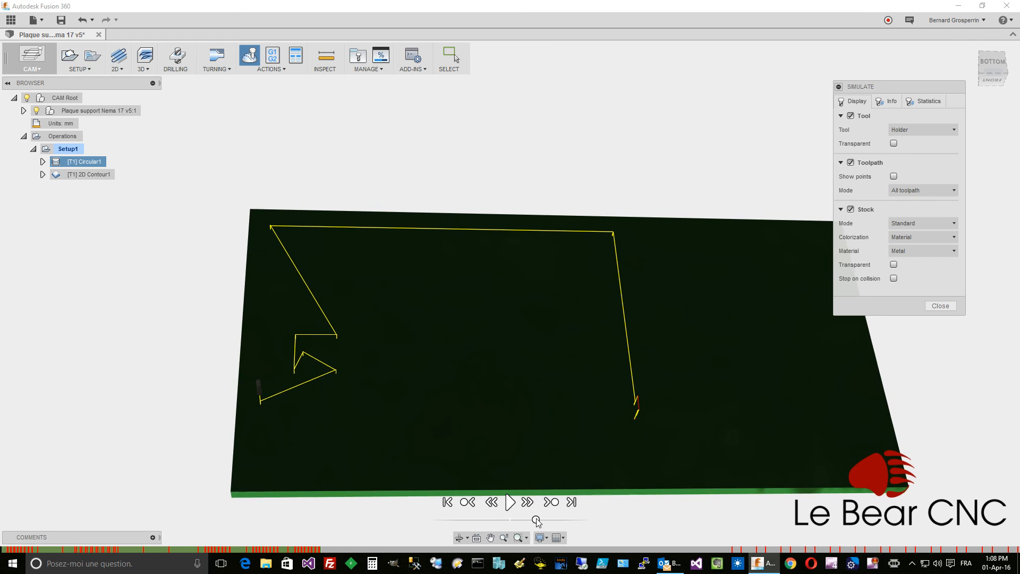
{"action": "left_click", "coordinate": [510, 502]}
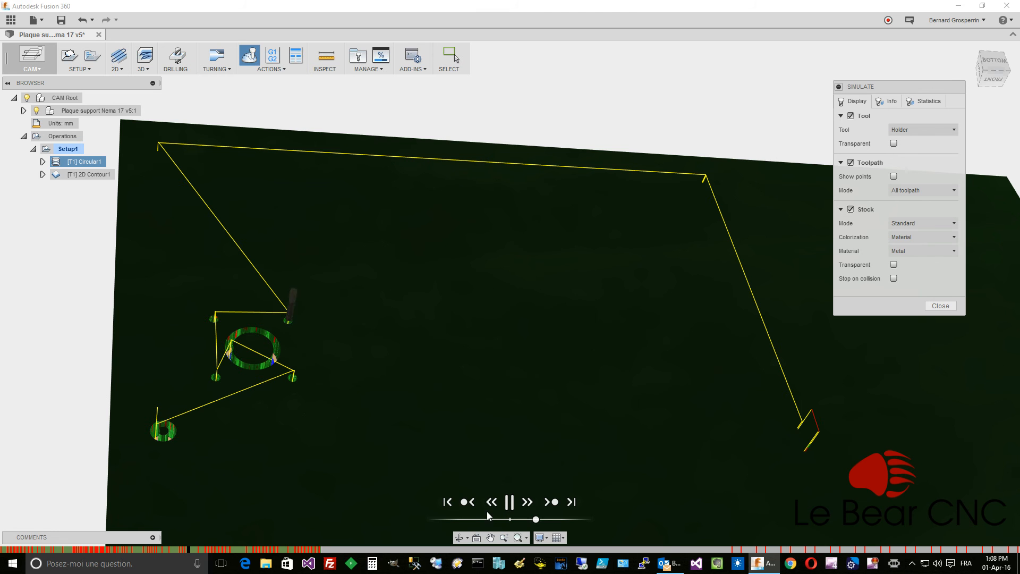
{"action": "left_click_drag", "start_coordinate": [539, 522], "coordinate": [553, 522]}
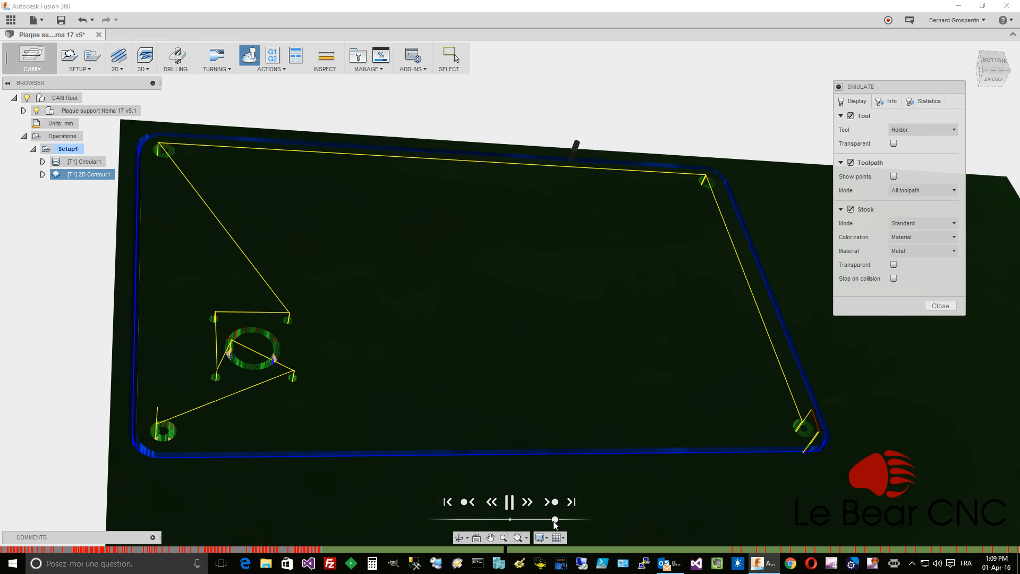
{"action": "left_click_drag", "start_coordinate": [555, 520], "coordinate": [571, 523]}
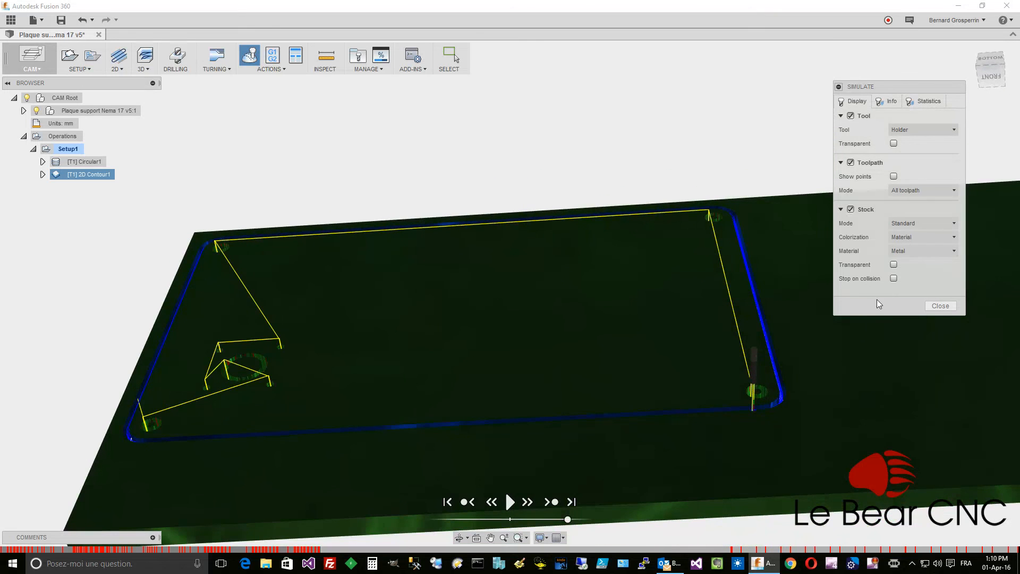
- Make the simulated stock transparent, review the simulation's info and machining statistics, and close the simulation
{"action": "left_click", "coordinate": [894, 264]}
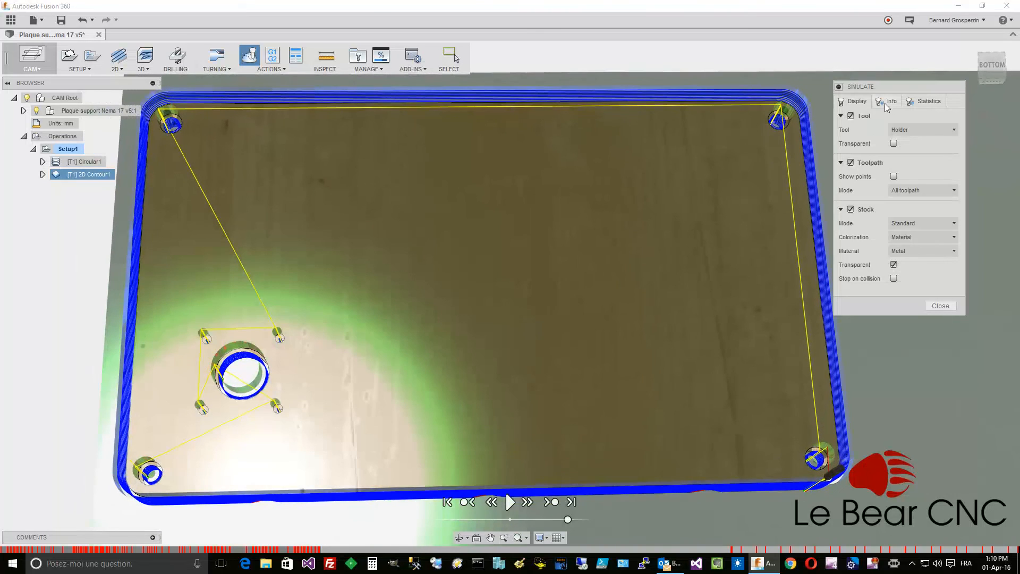
{"action": "left_click", "coordinate": [888, 102]}
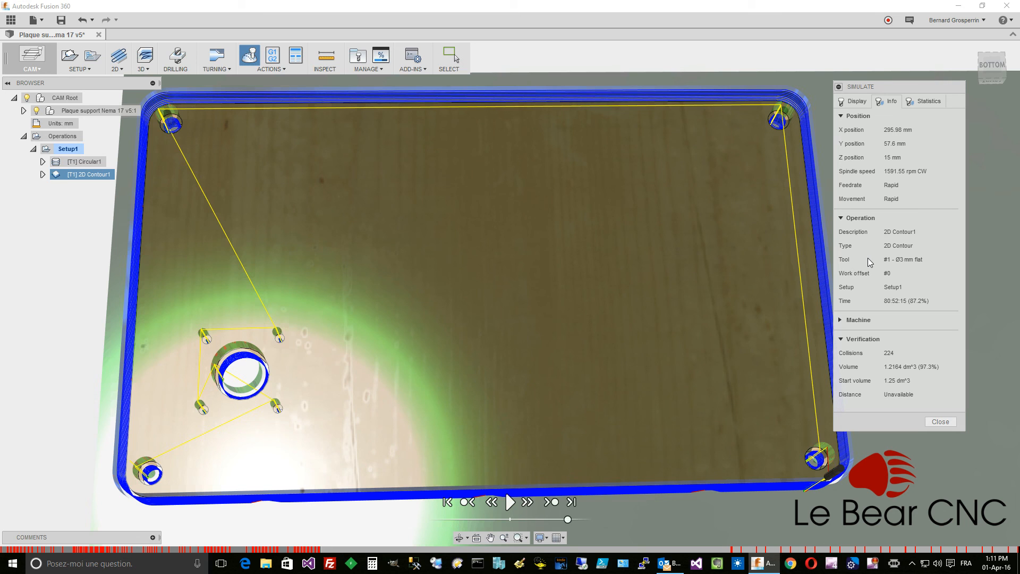
{"action": "left_click", "coordinate": [923, 101]}
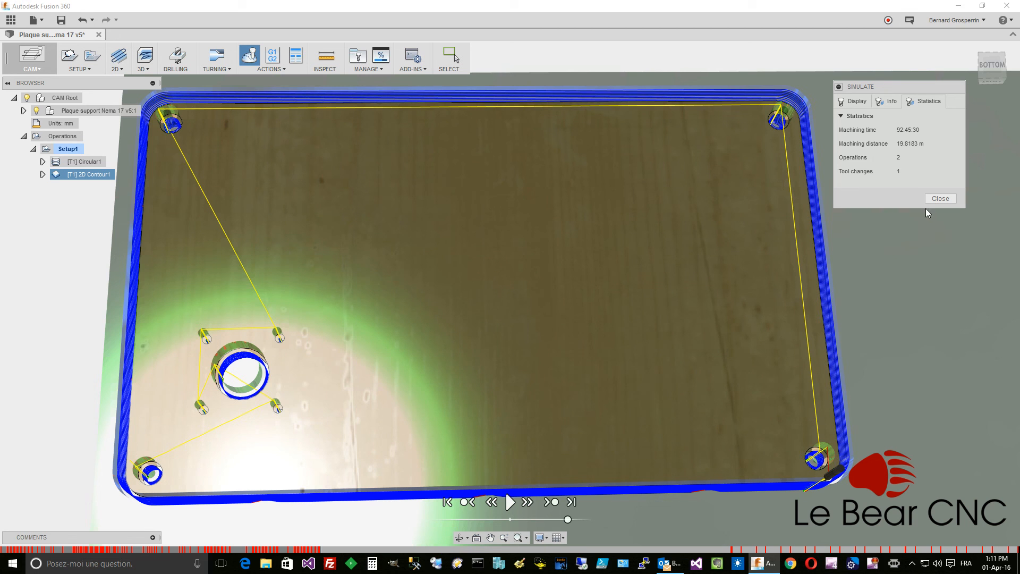
{"action": "left_click", "coordinate": [939, 198]}
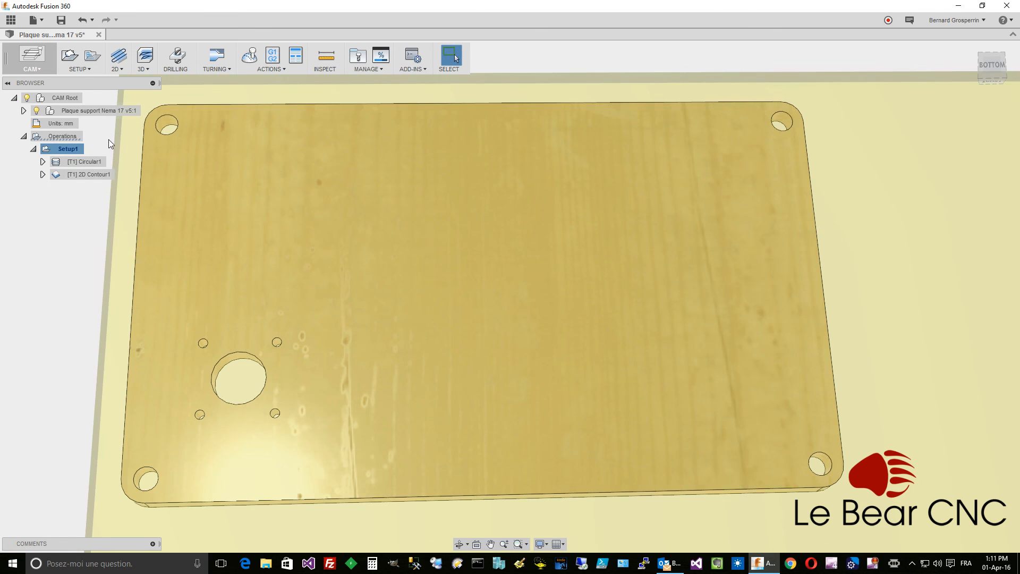
- Open post processing for Setup1 with the system default post folder and choose the grbl.cps - Generic Grbl configuration
{"action": "left_click", "coordinate": [271, 61]}
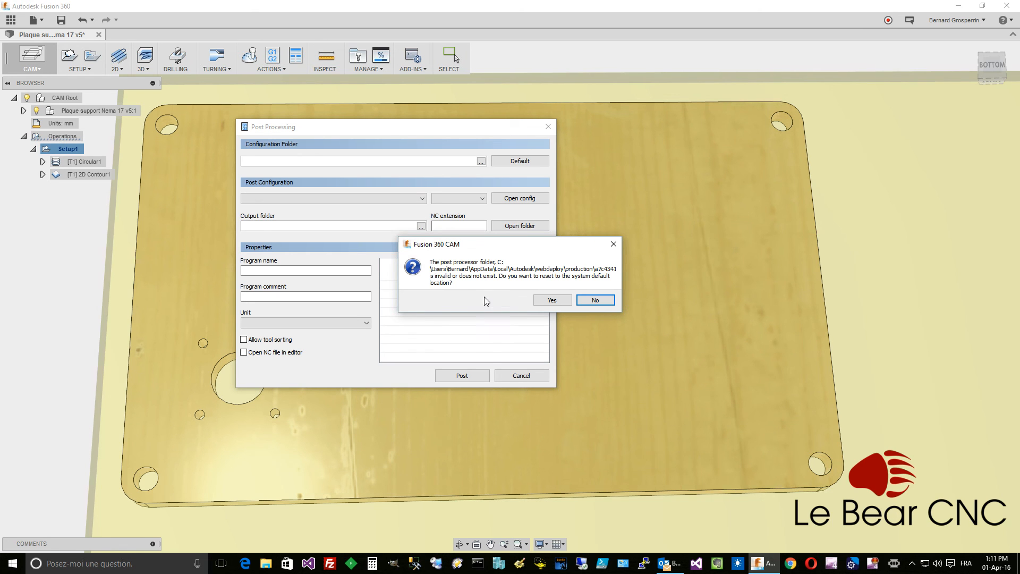
{"action": "left_click", "coordinate": [549, 300]}
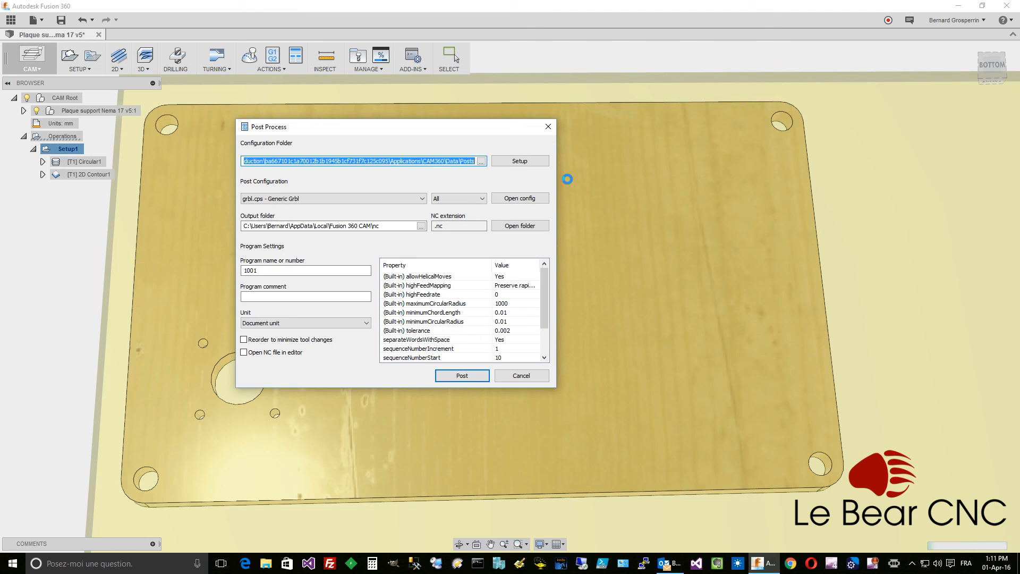
{"action": "left_click", "coordinate": [422, 199]}
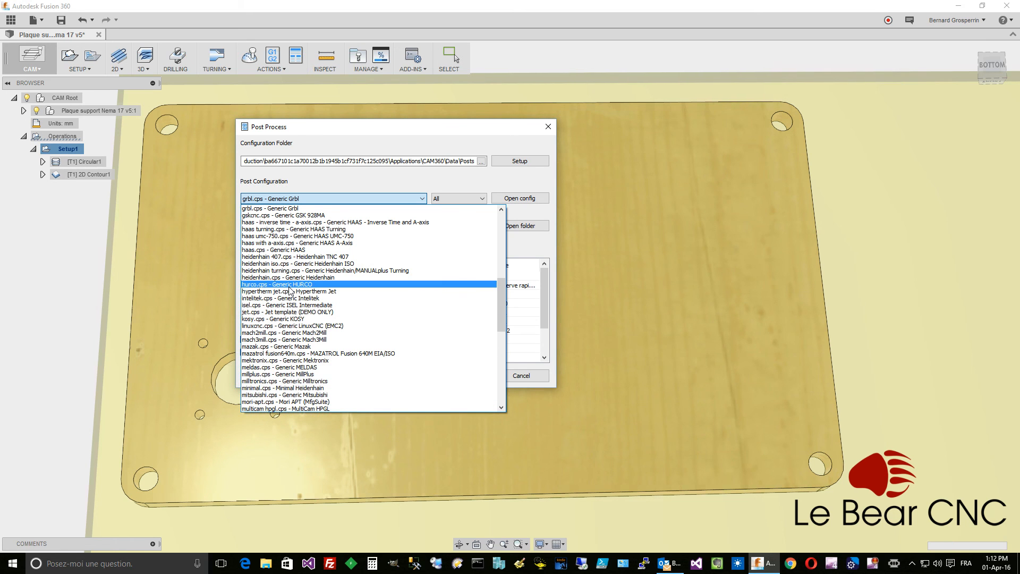
{"action": "left_click", "coordinate": [299, 208]}
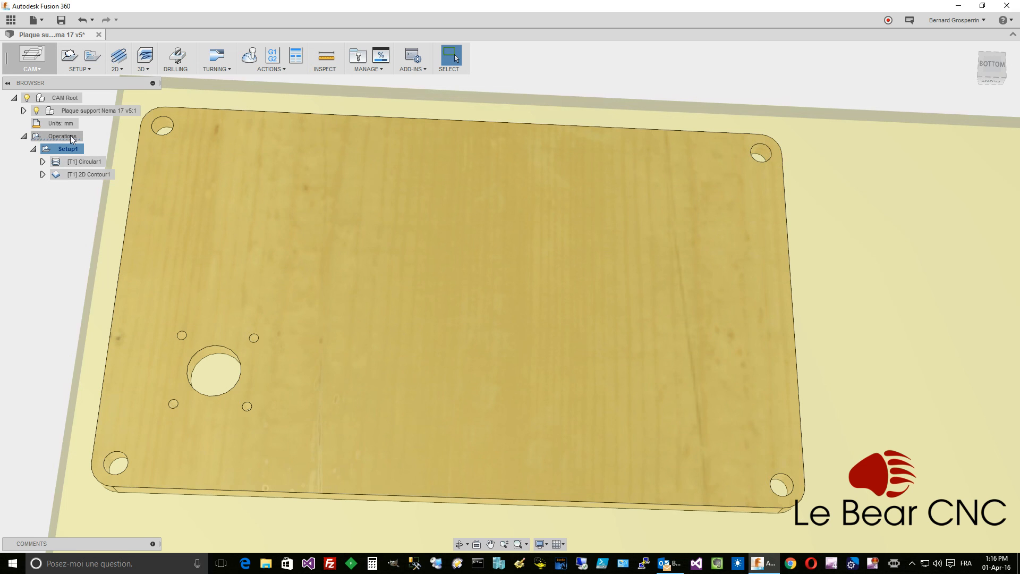
- View the plate in the Model workspace, and return to Setup1 in the CAM workspace
{"action": "left_click", "coordinate": [36, 68]}
{"action": "left_click", "coordinate": [39, 86]}
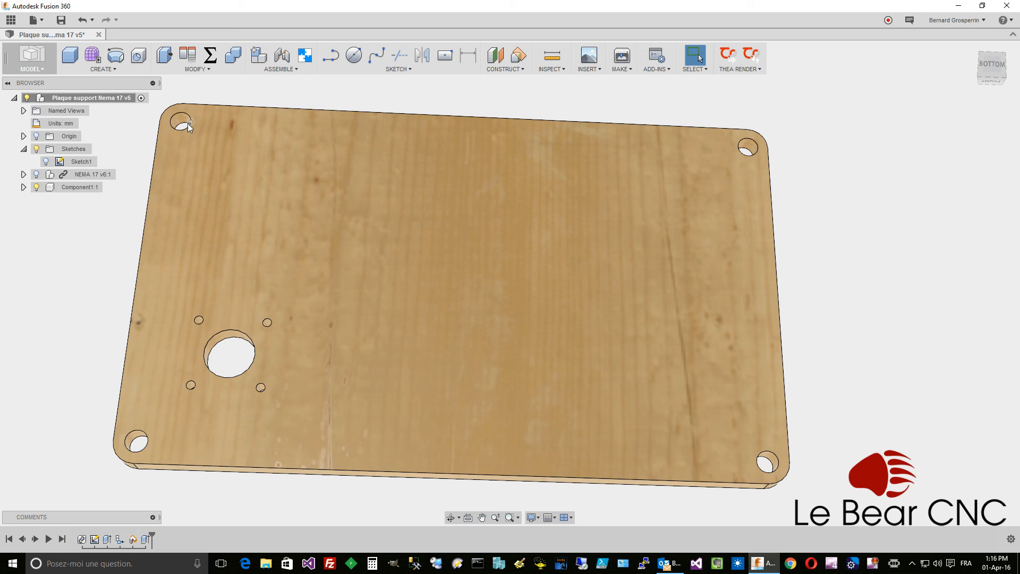
{"action": "left_click", "coordinate": [42, 72]}
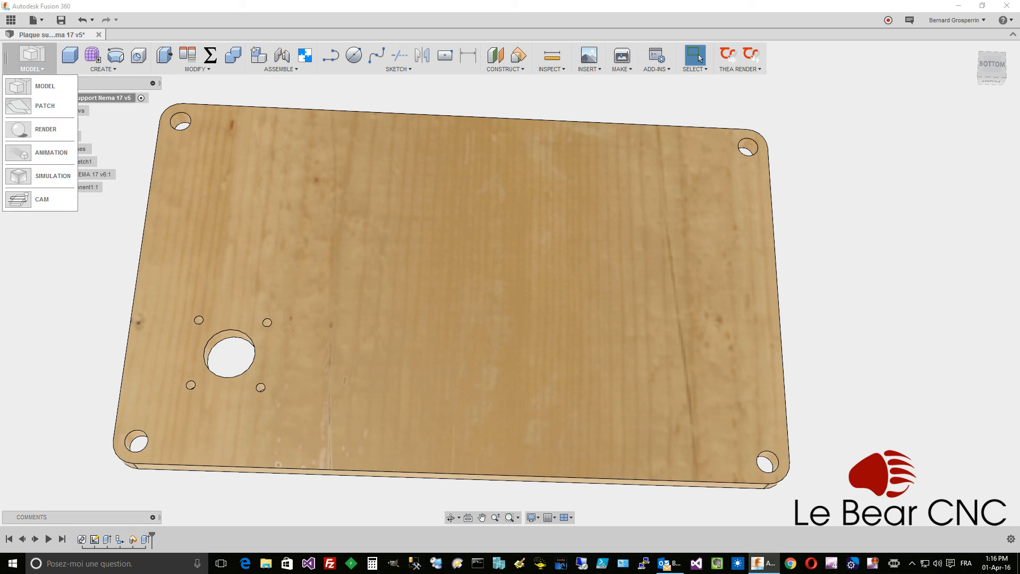
{"action": "left_click", "coordinate": [75, 326]}
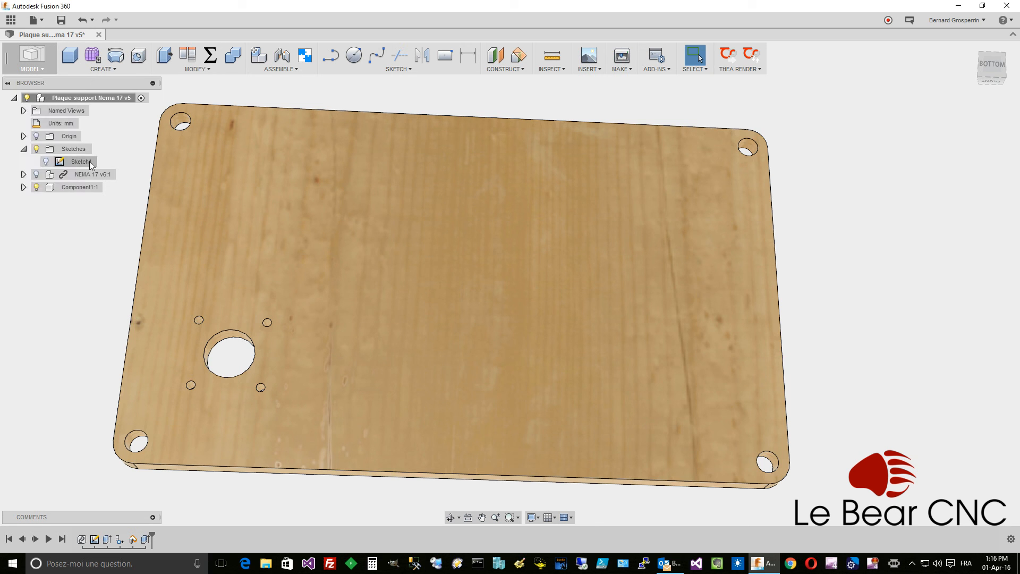
{"action": "left_click", "coordinate": [33, 60]}
{"action": "left_click", "coordinate": [38, 199]}
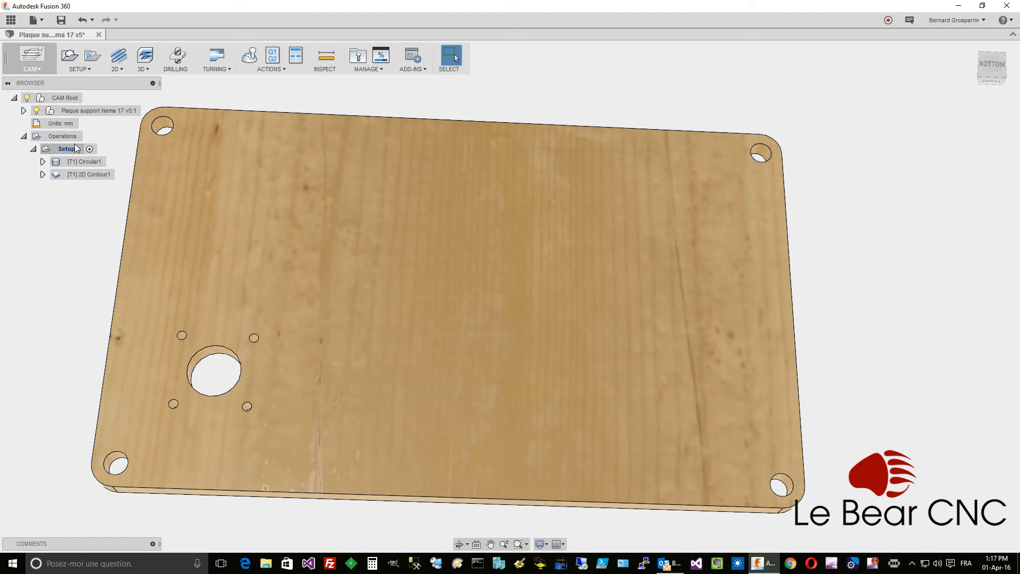
{"action": "left_click", "coordinate": [76, 149]}
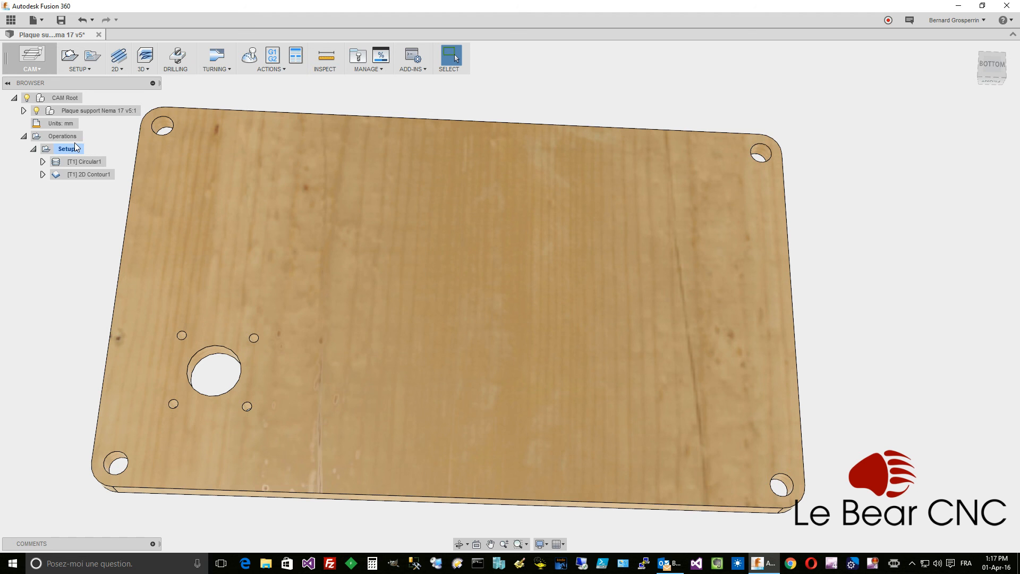